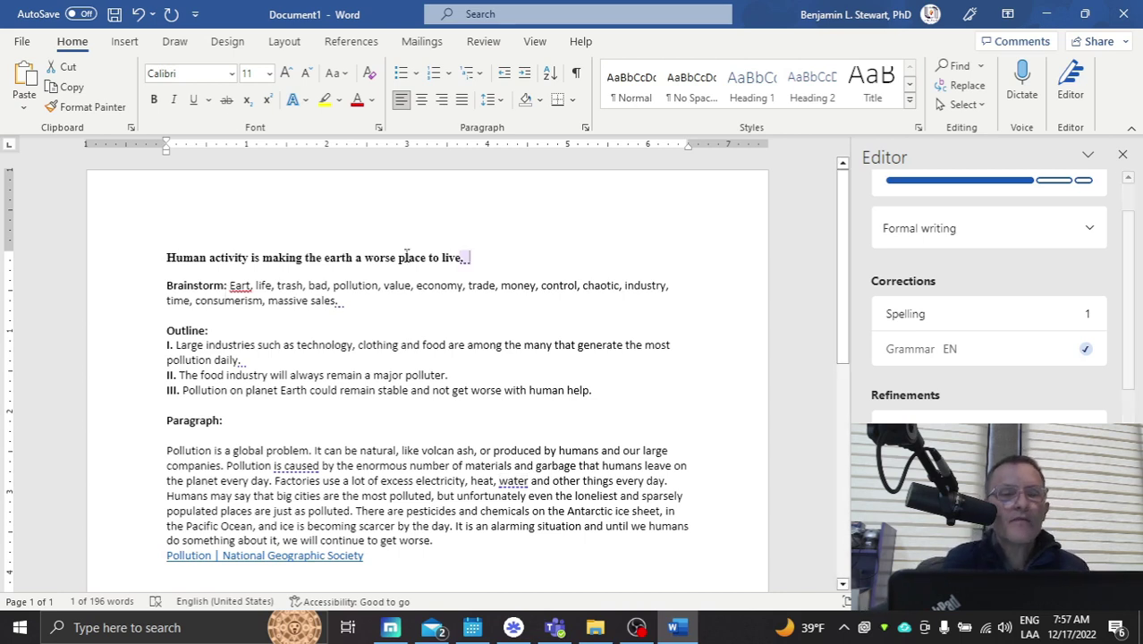
Select the title sentence a few times, then deselect it.
left_click_drag(472, 258, 152, 258)
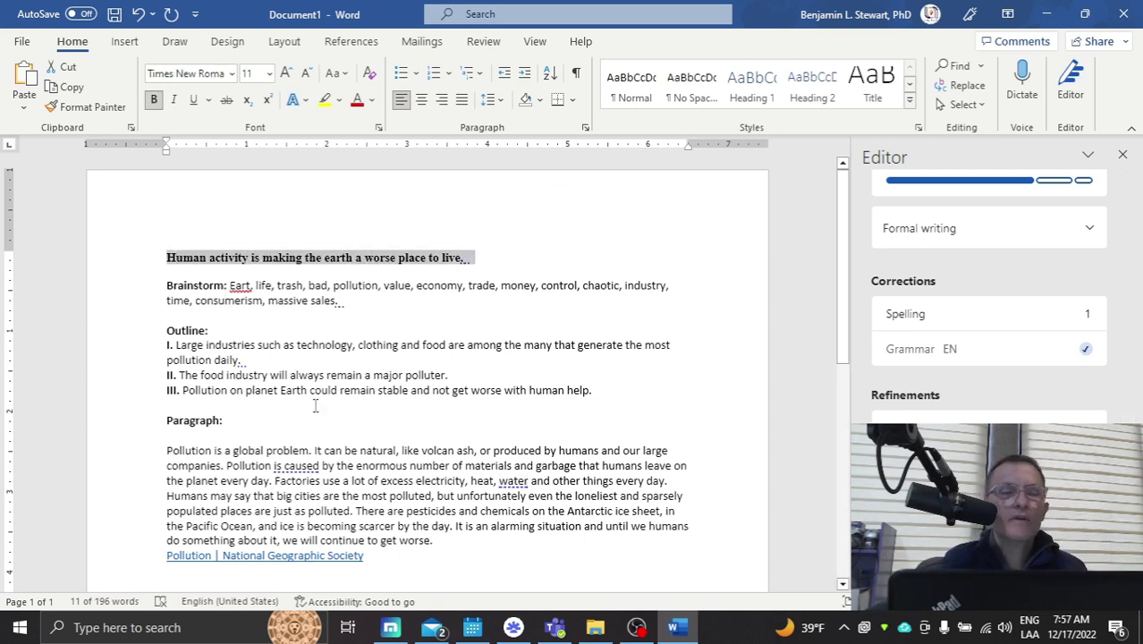
left_click(347, 362)
left_click(324, 263)
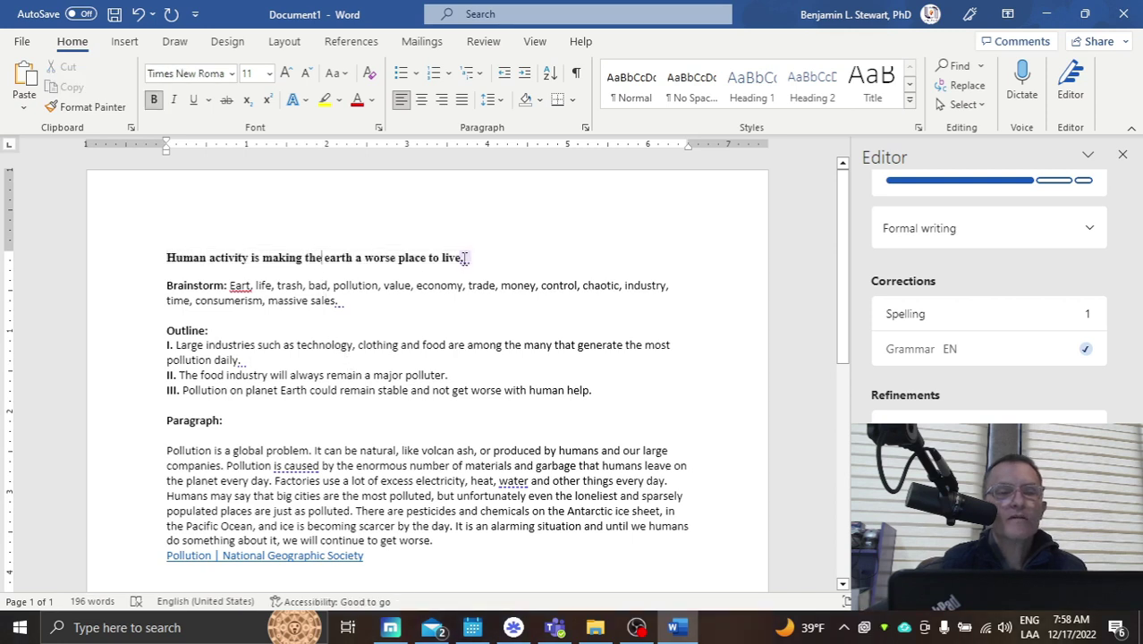
left_click_drag(471, 258, 146, 258)
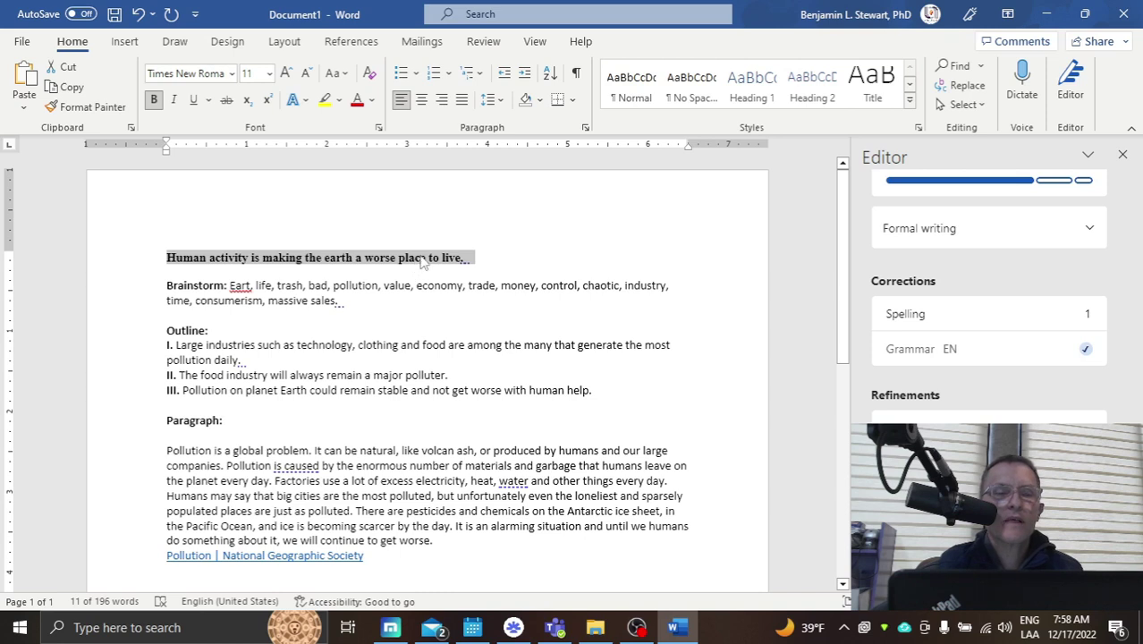
left_click(494, 257)
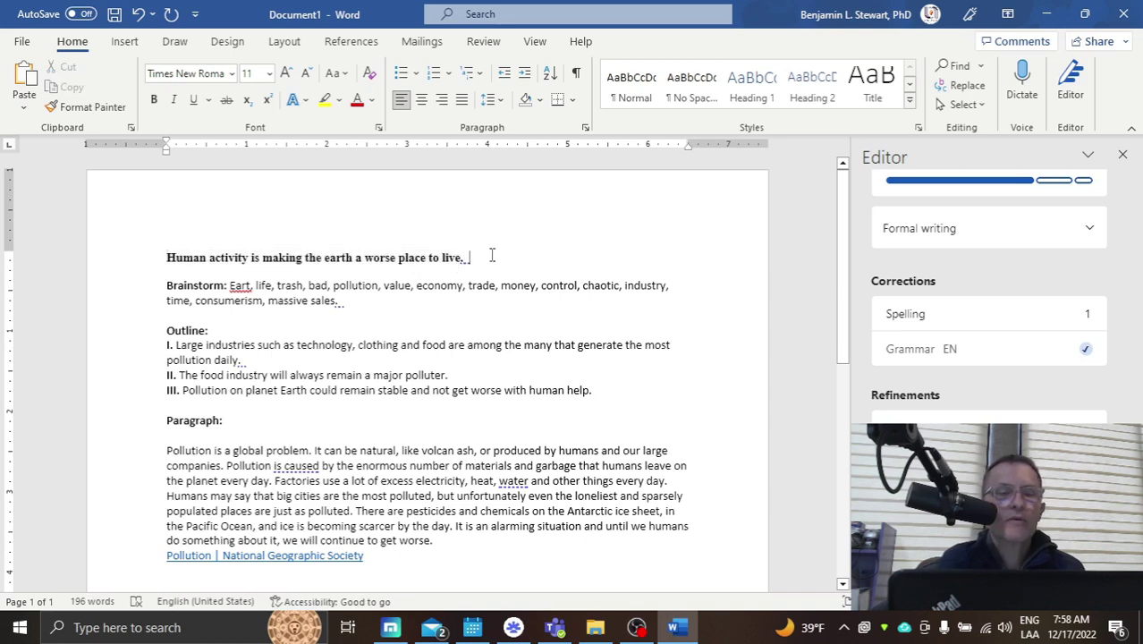
left_click_drag(477, 256, 149, 258)
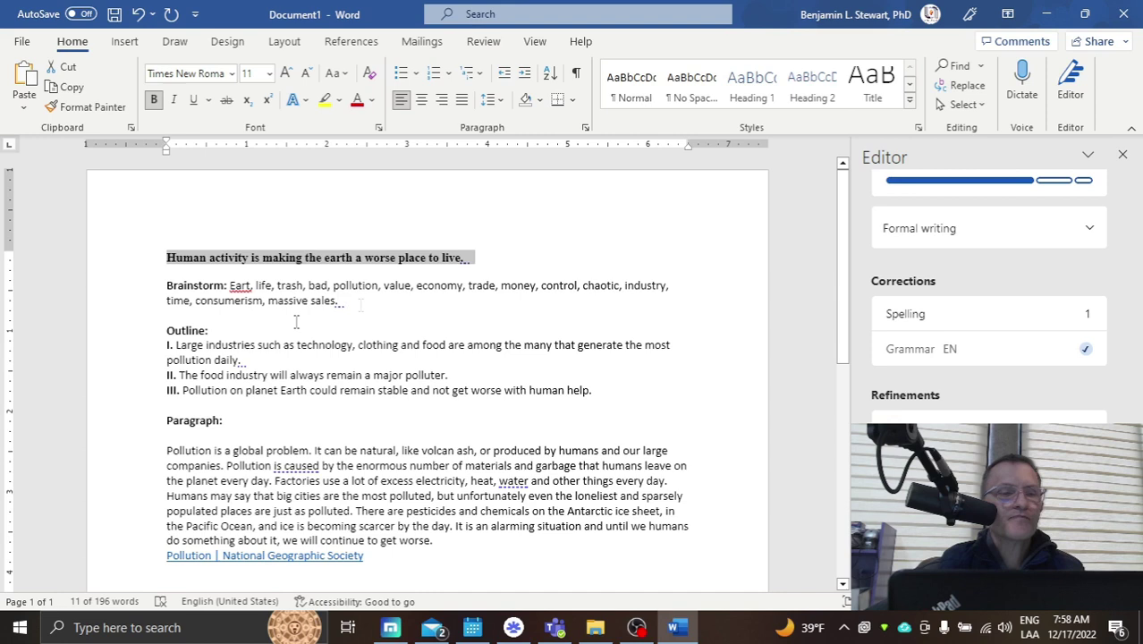
left_click(349, 301)
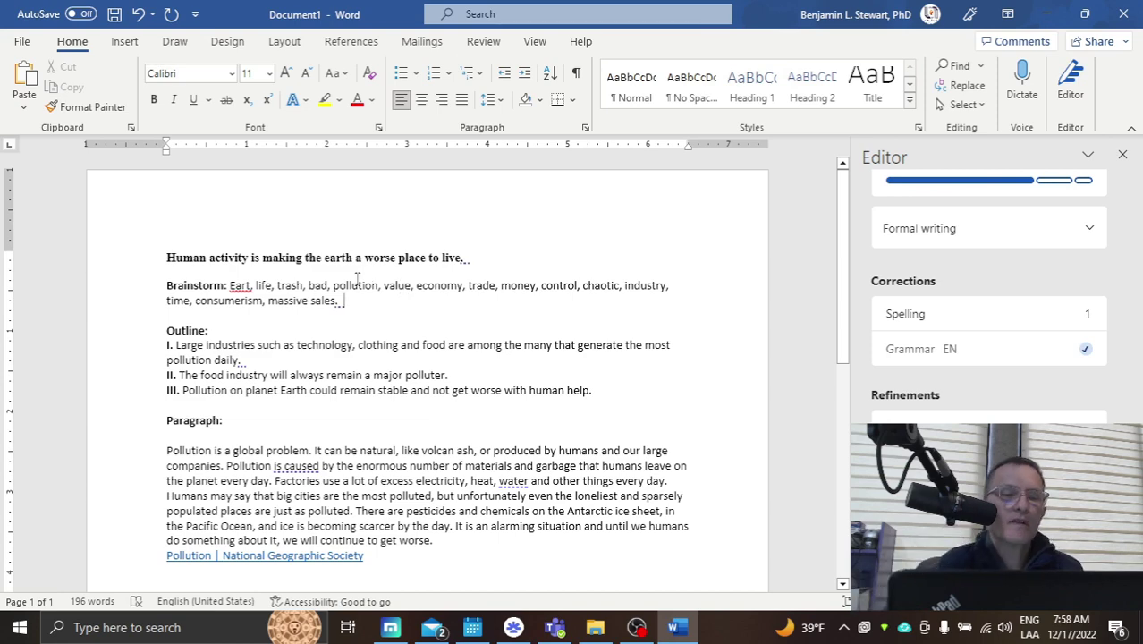
Insert one empty line after outline item III, removing the extra line created.
scroll(353, 282, "down", 1)
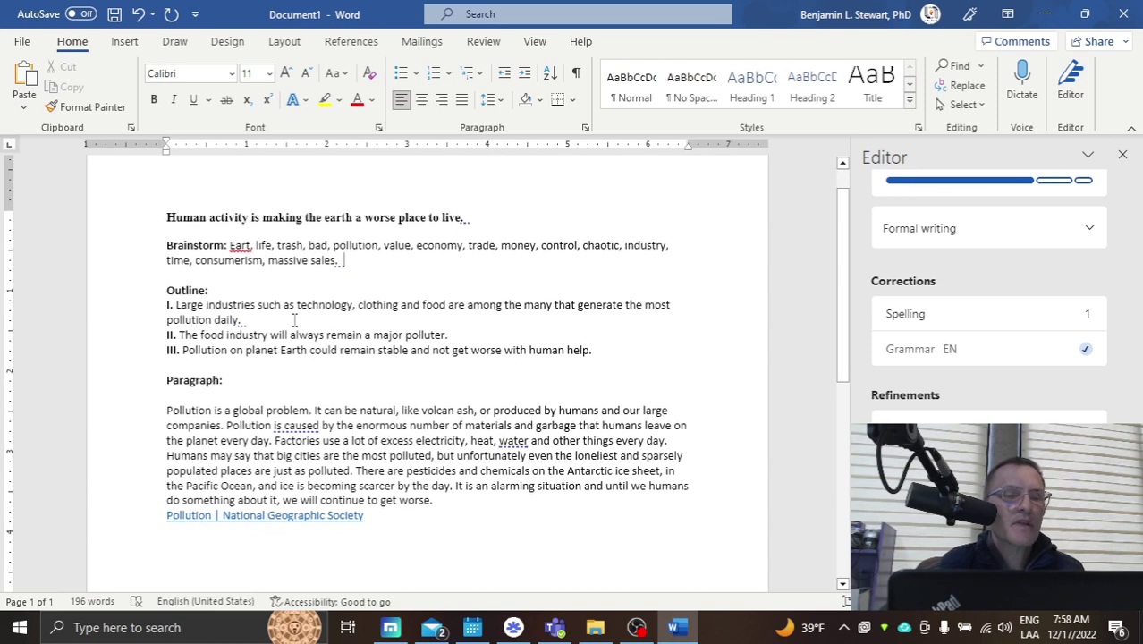
left_click(181, 290)
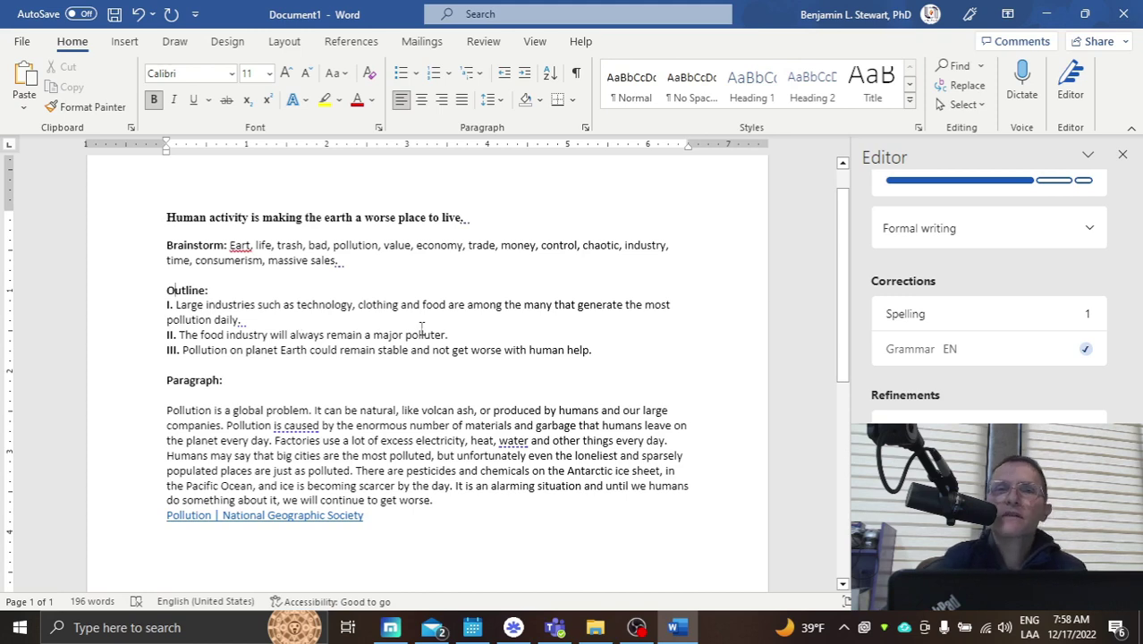
scroll(607, 320, "down", 1)
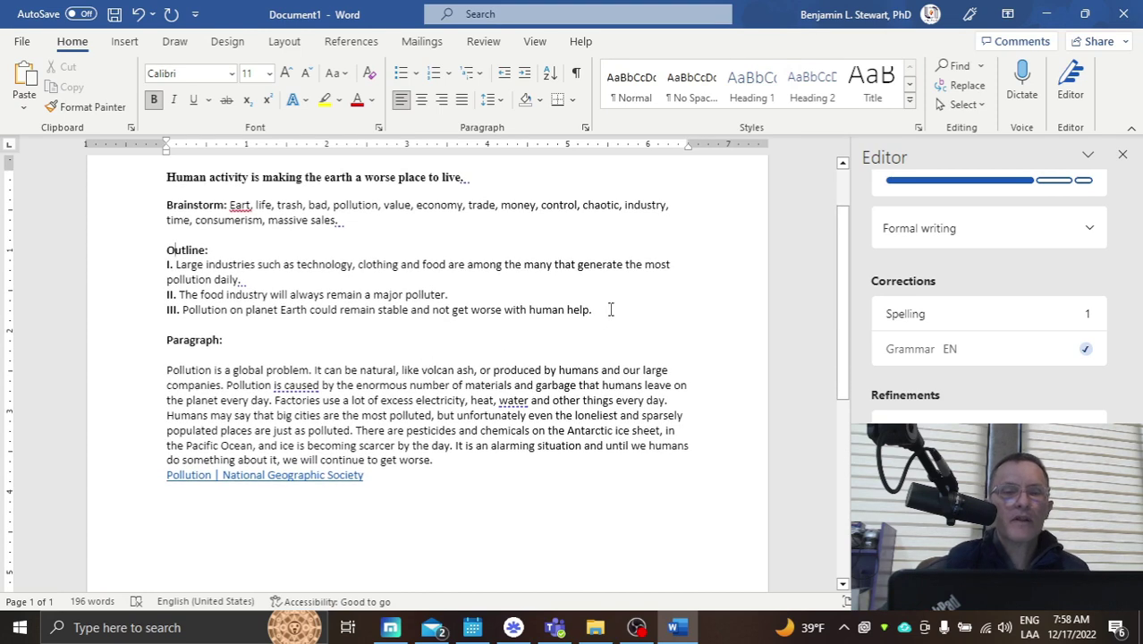
left_click(611, 309)
key("Return")
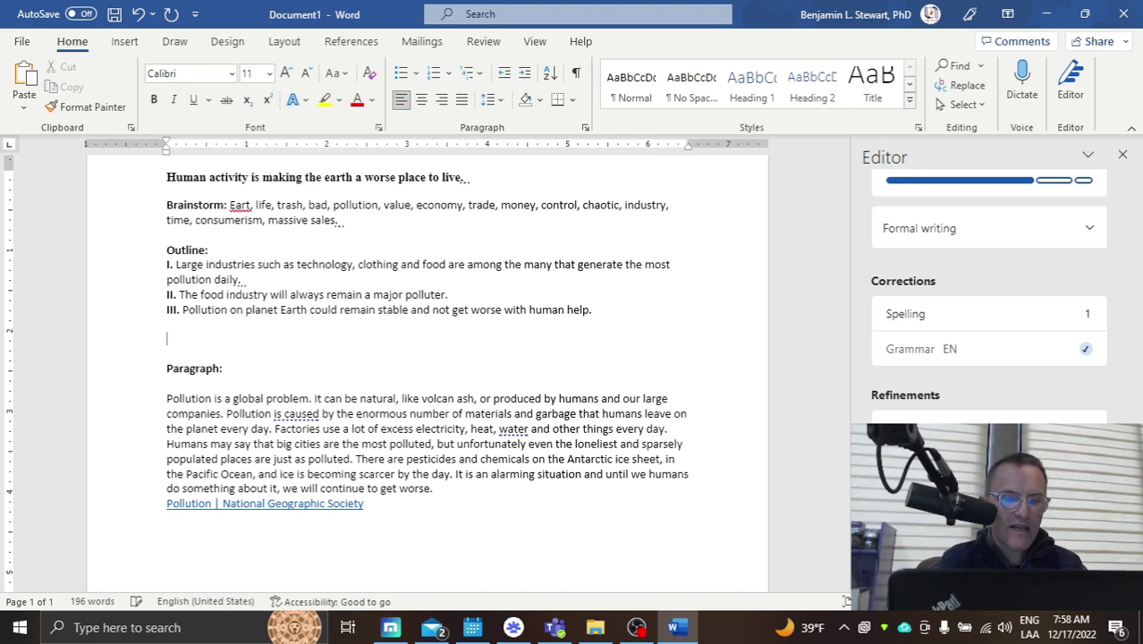
type("I")
key("Return")
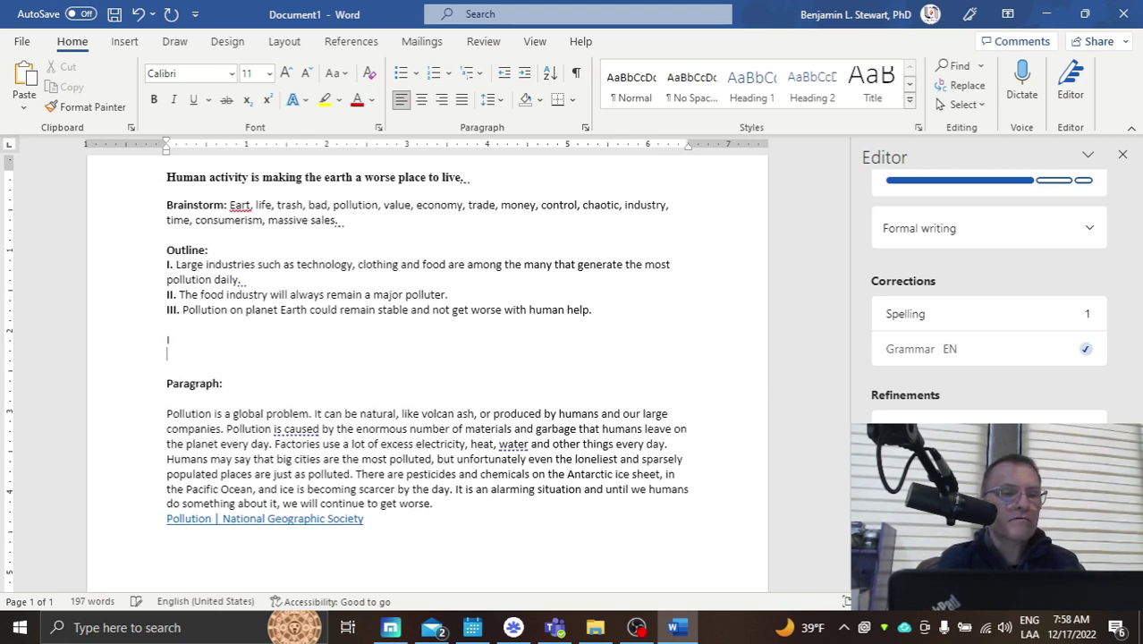
key("BackSpace")
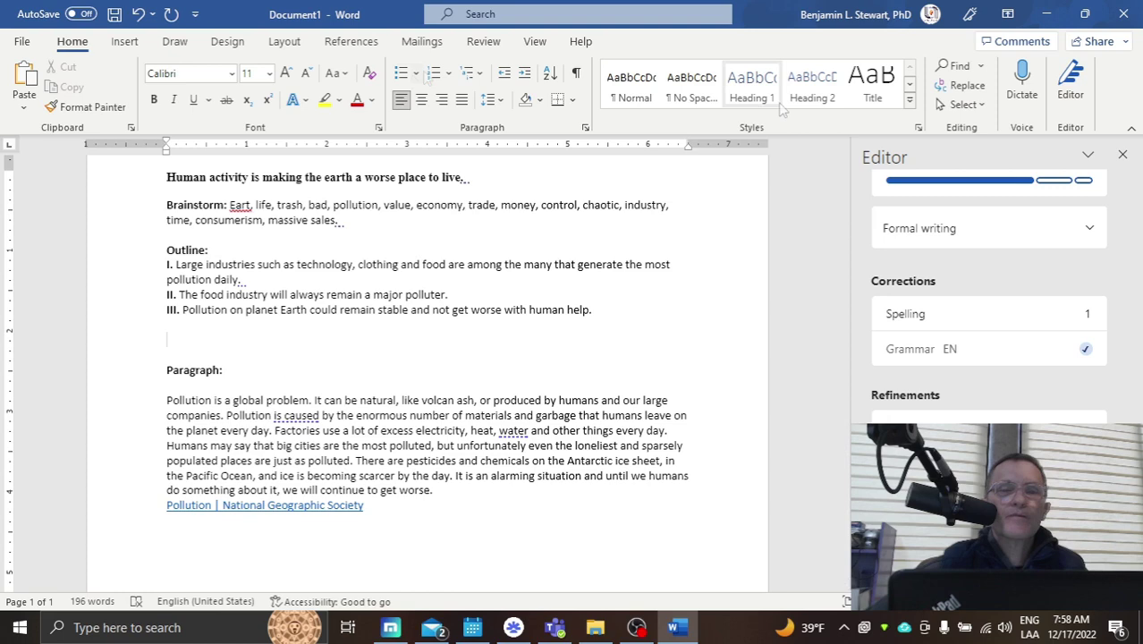
Start an I., II., III. numbered list with 'Level I heading' items.
left_click(449, 74)
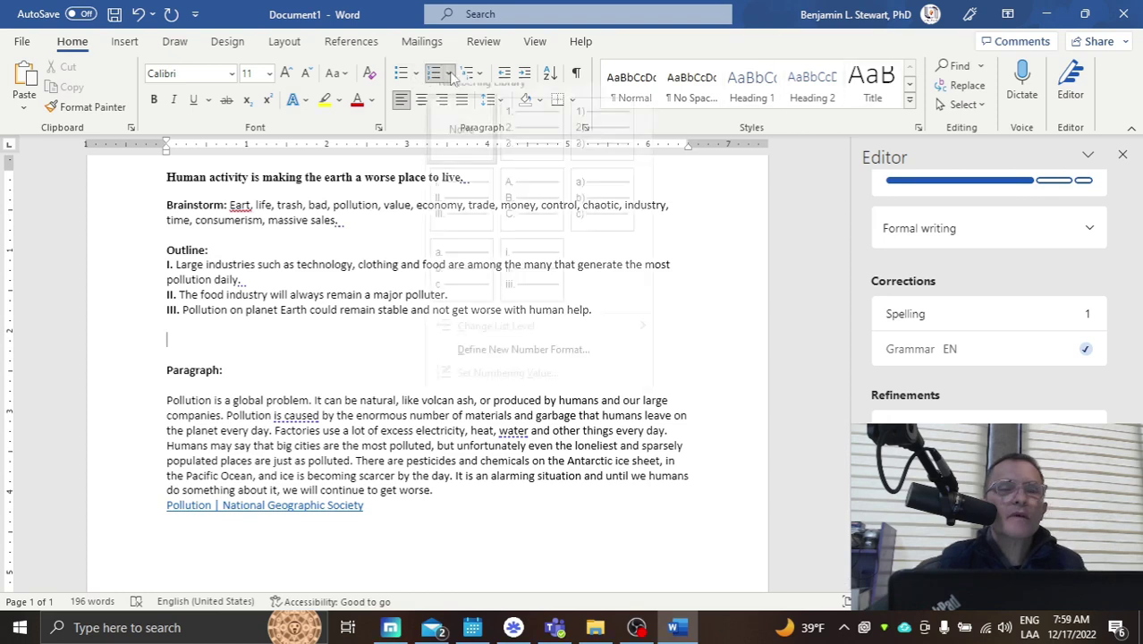
left_click(462, 214)
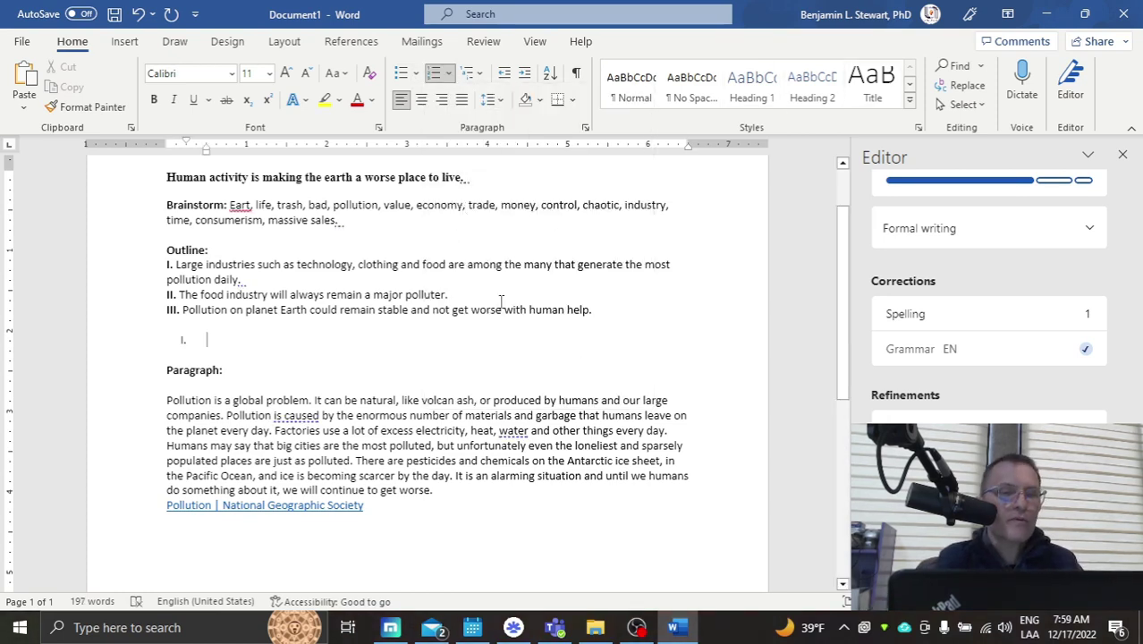
type("Level")
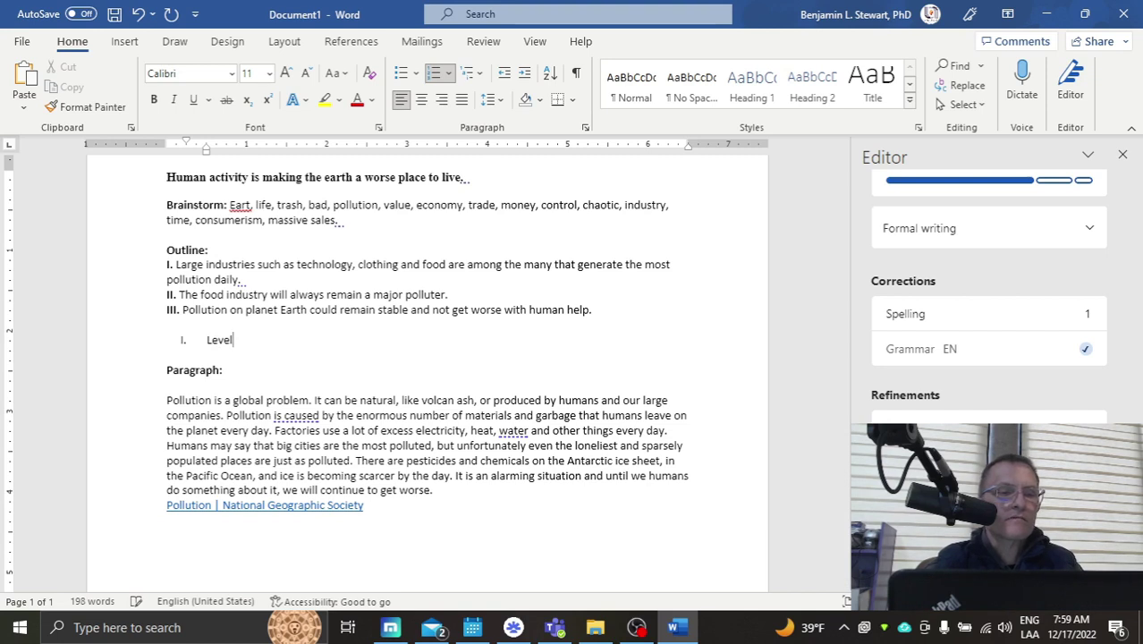
type(" I heading")
key("Return")
type("Level I heading")
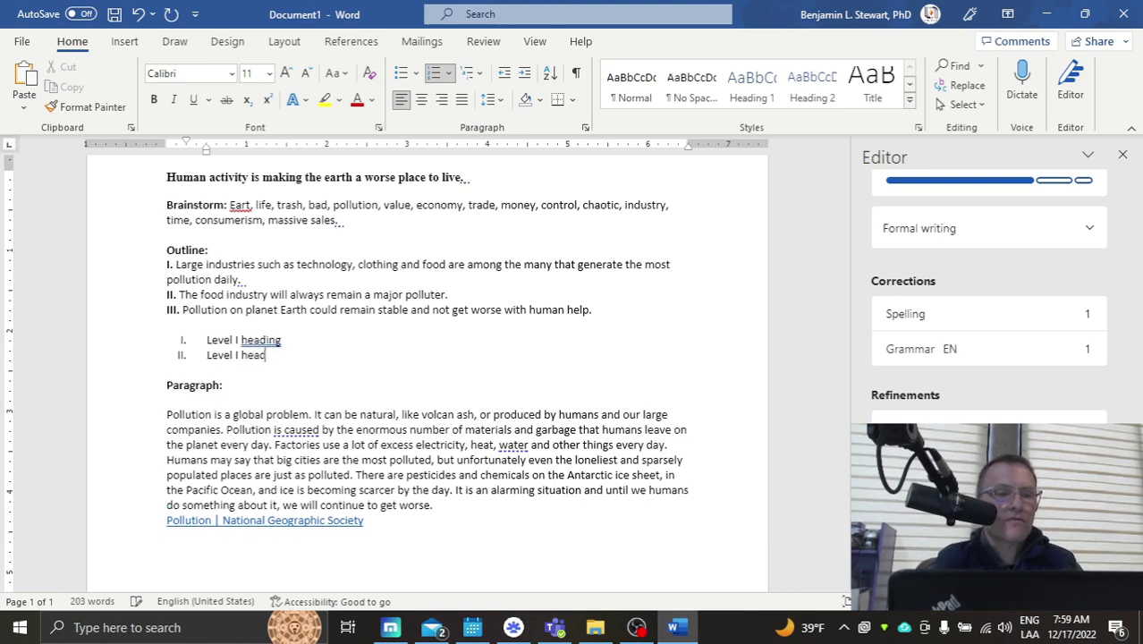
key("Return")
type("Level I heading")
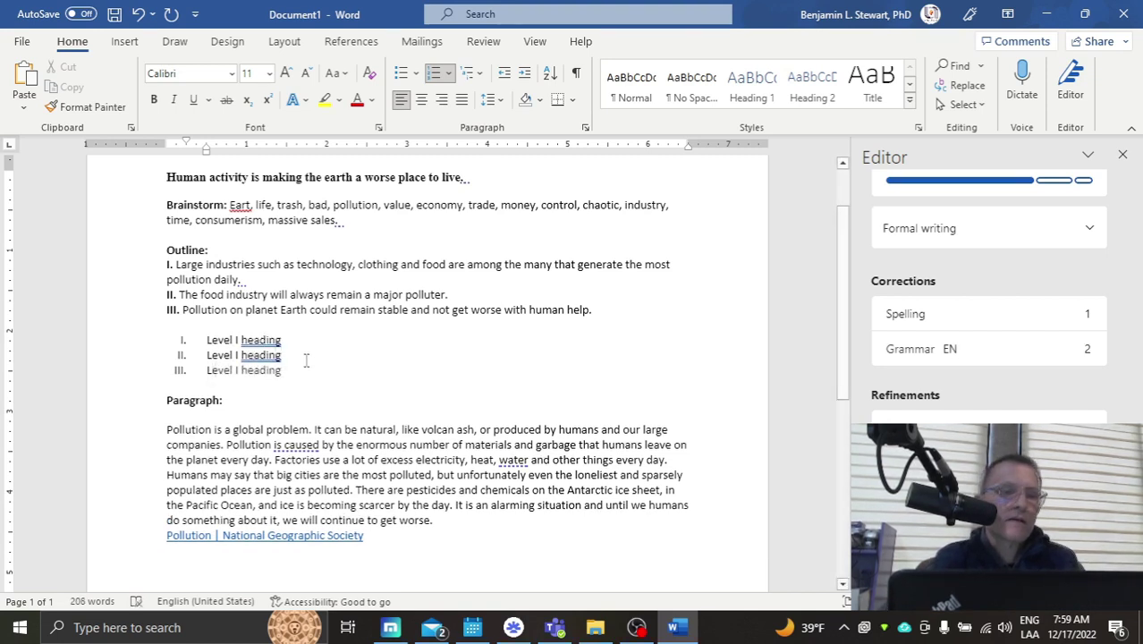
Append '- topic 1', '- topic 2' and '- topic 3' to the three list items.
left_click(307, 331)
type("- topic 1")
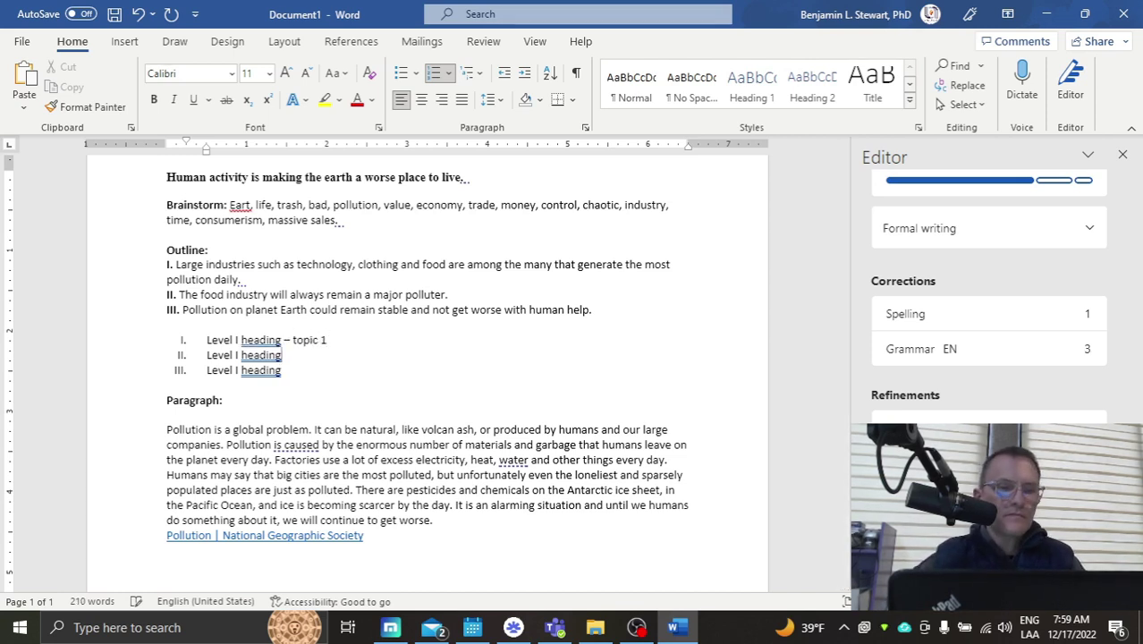
left_click(281, 355)
type("- topic ")
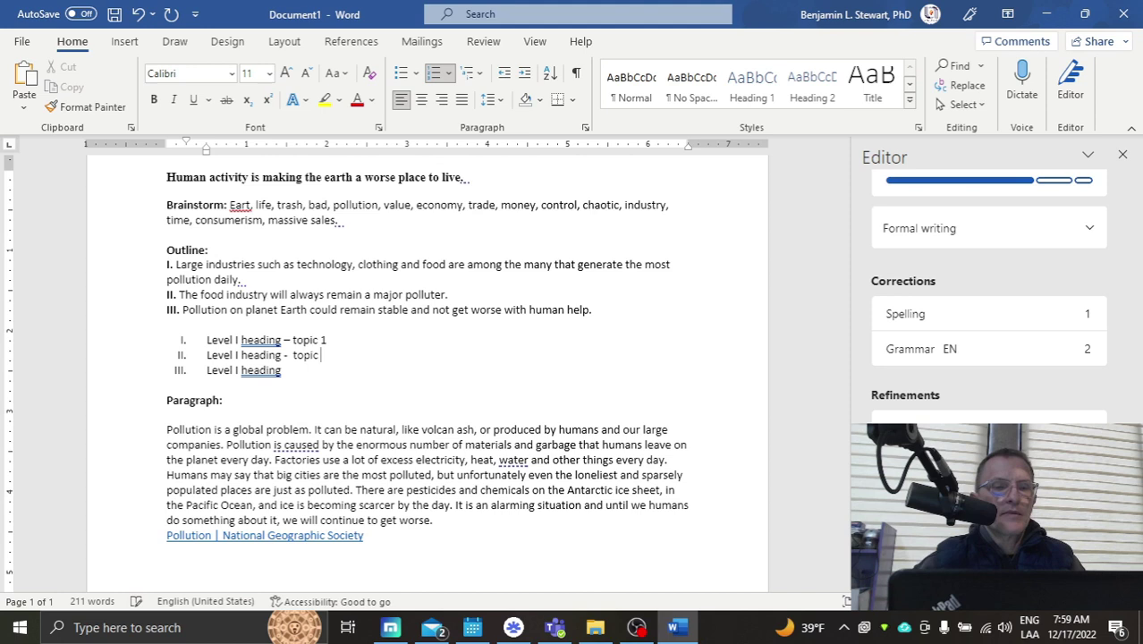
type("2")
key("Return")
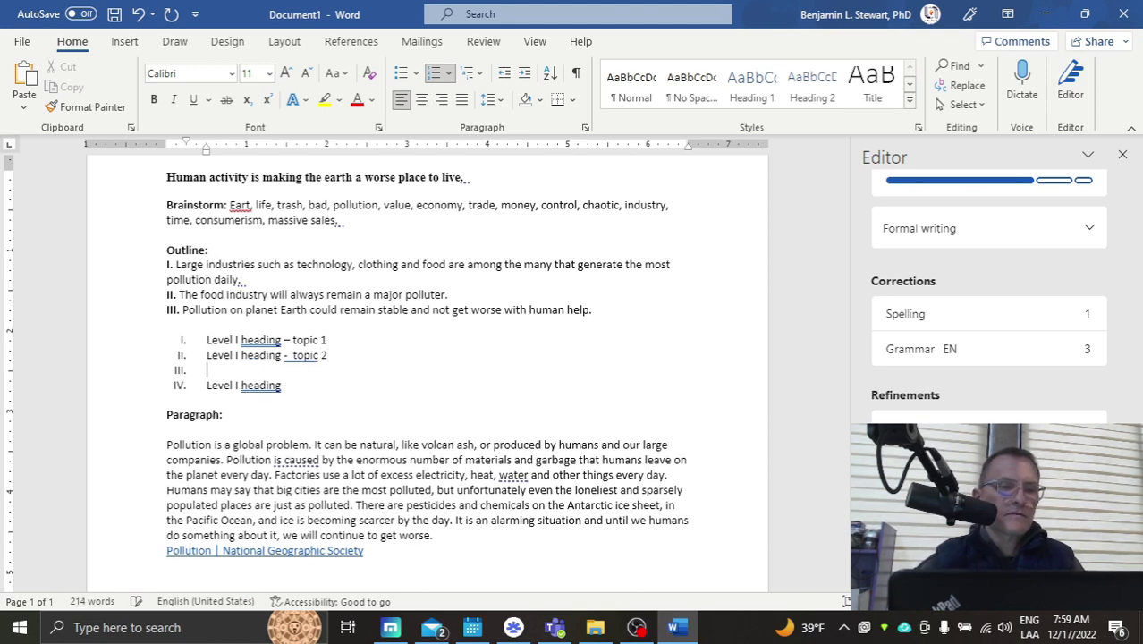
key("BackSpace")
key("BackSpace")
key("BackSpace")
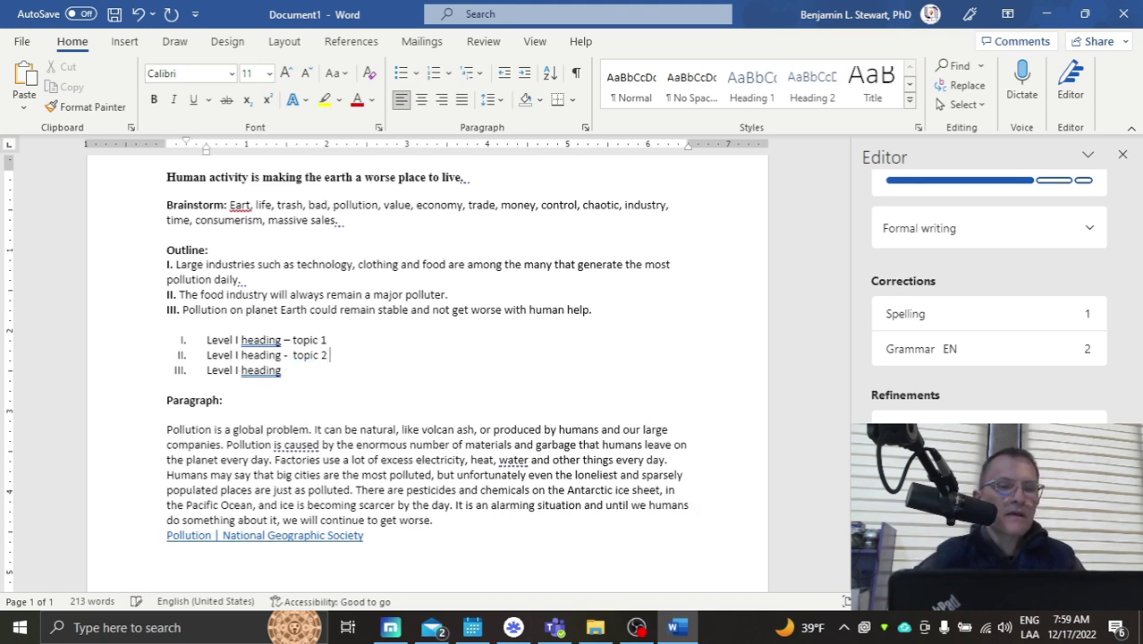
left_click(282, 369)
type("-")
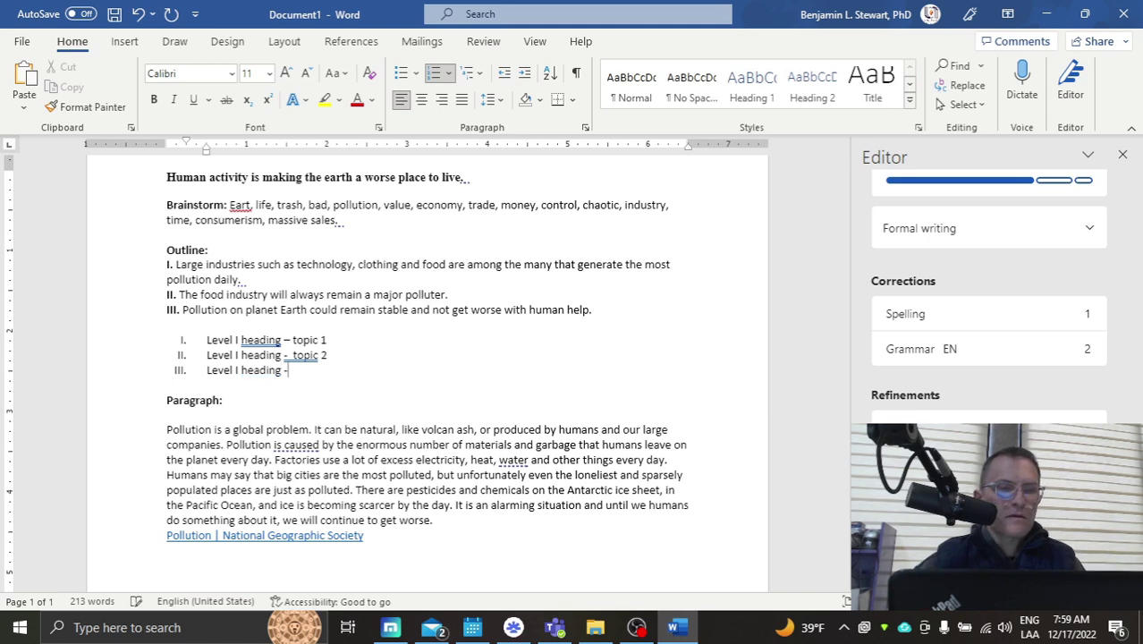
type(" topic 3")
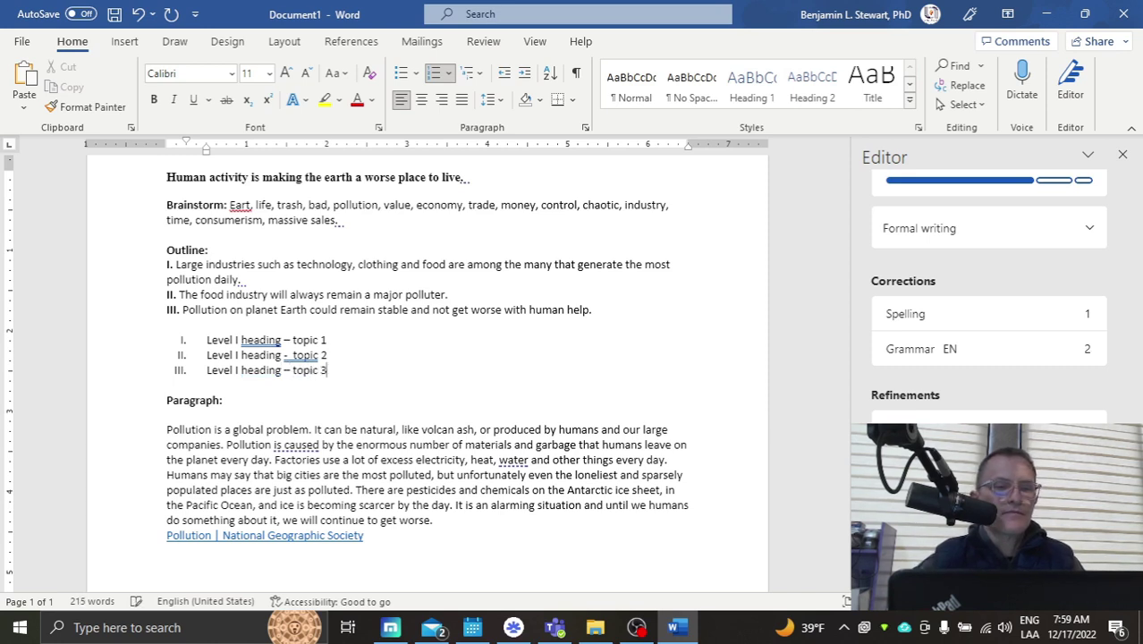
Fix the duplicated 'topic 2' text in item II.
key("Up")
key("Up")
key("Down")
key("Left")
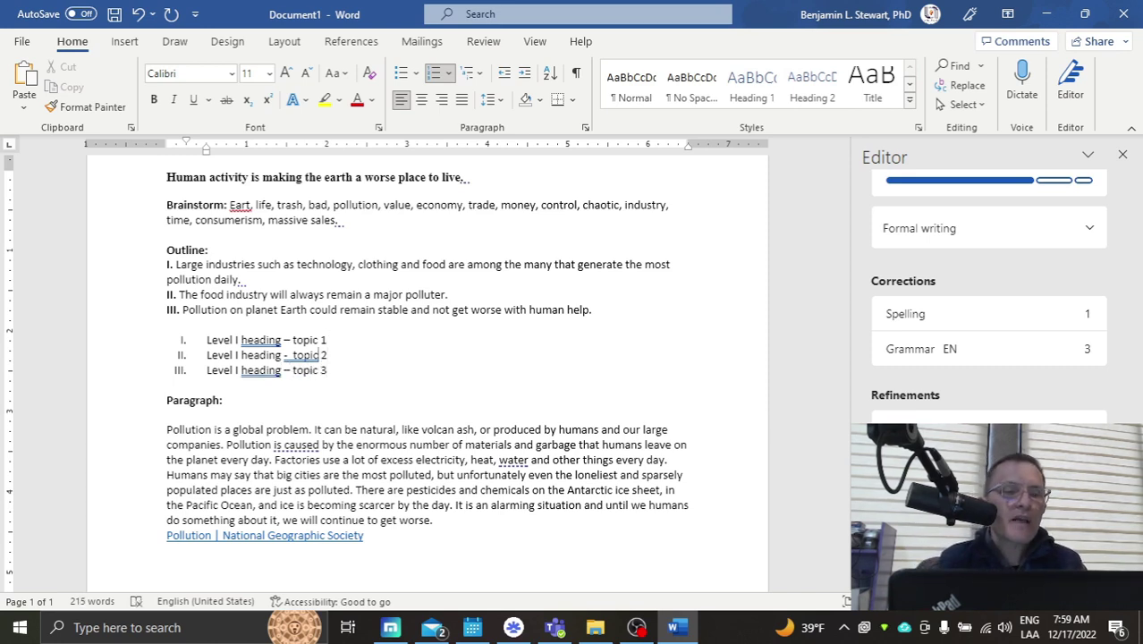
type("2 topic 2")
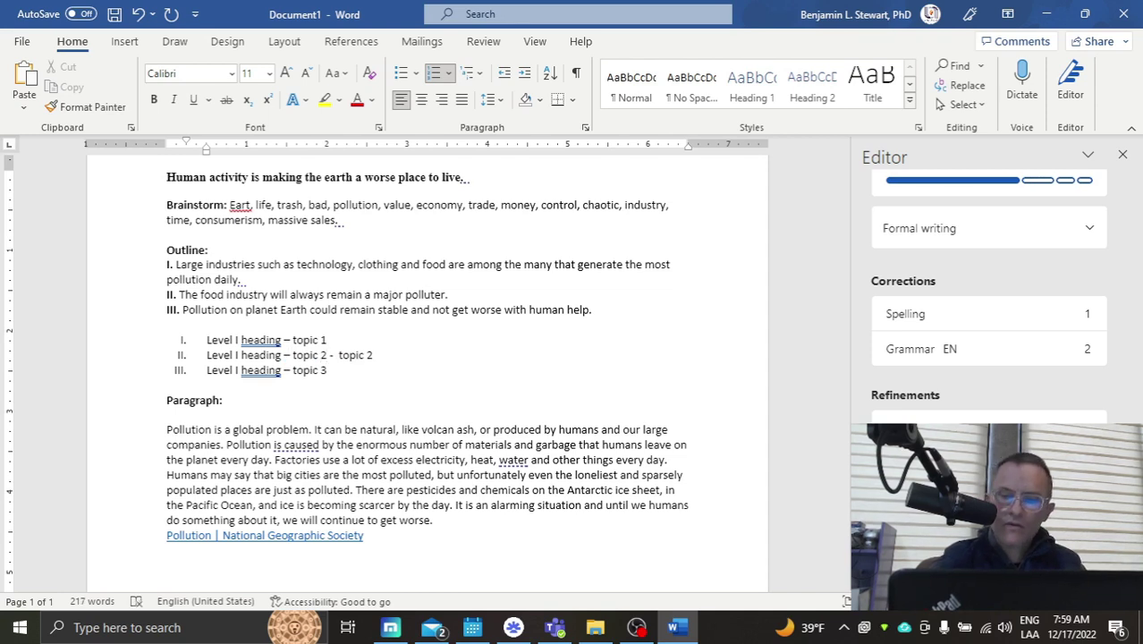
key("Delete")
key("Delete")
key("Delete")
key("Delete")
key("Delete")
key("Delete")
key("Delete")
key("Delete")
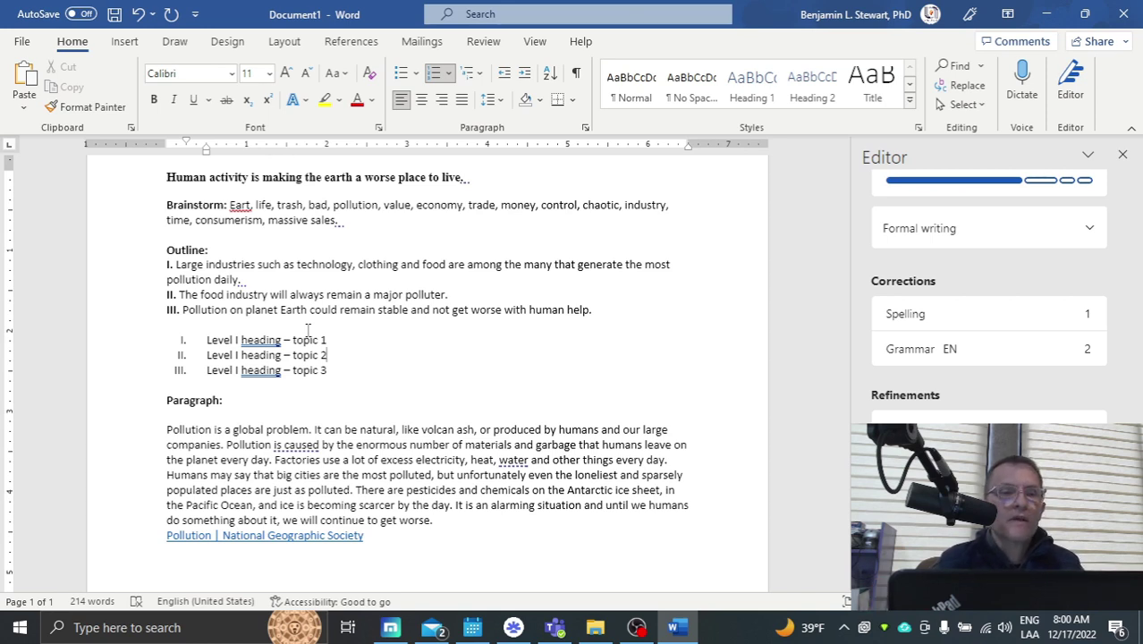
Add three 'Level II heading' sub-items, a. to c., under topic 1.
left_click(347, 333)
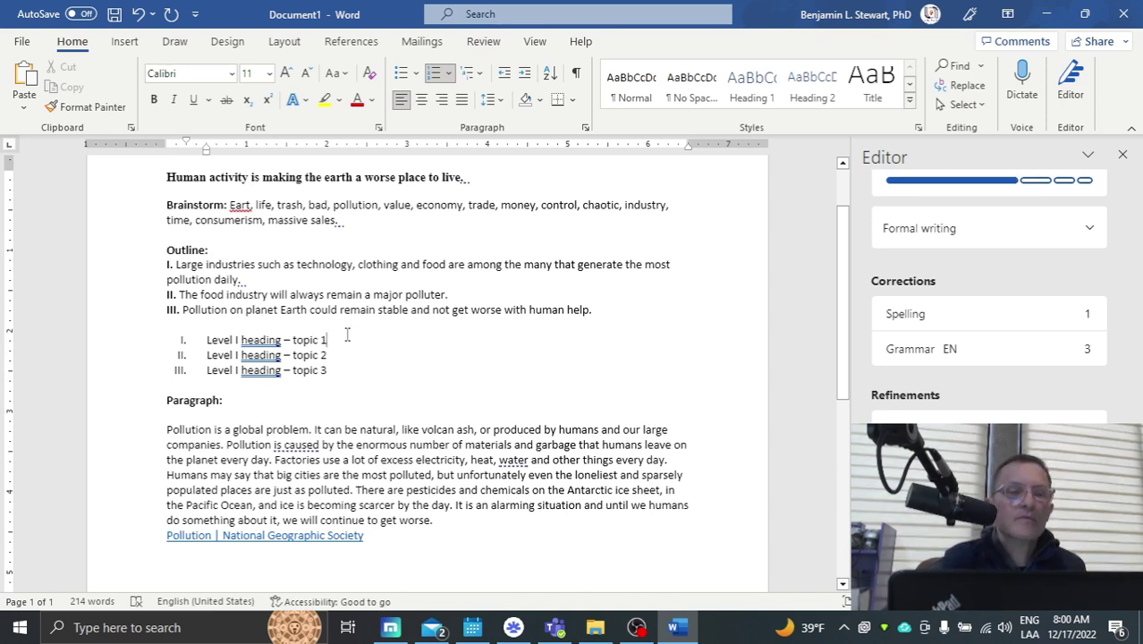
type("(three-to-six-word phrases)")
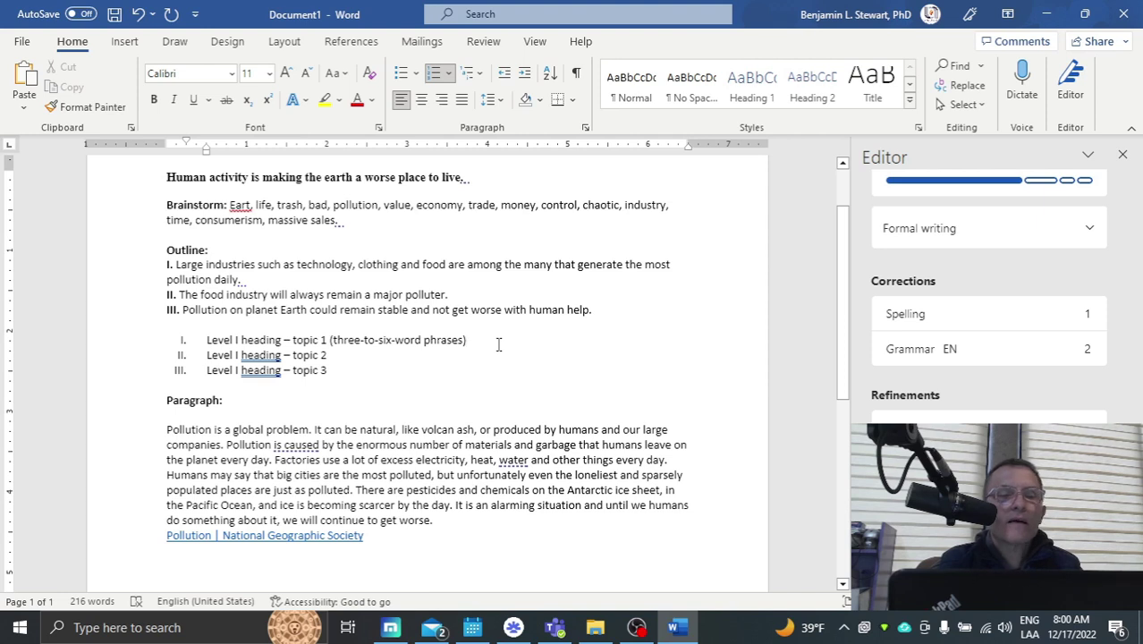
key("Return")
key("Tab")
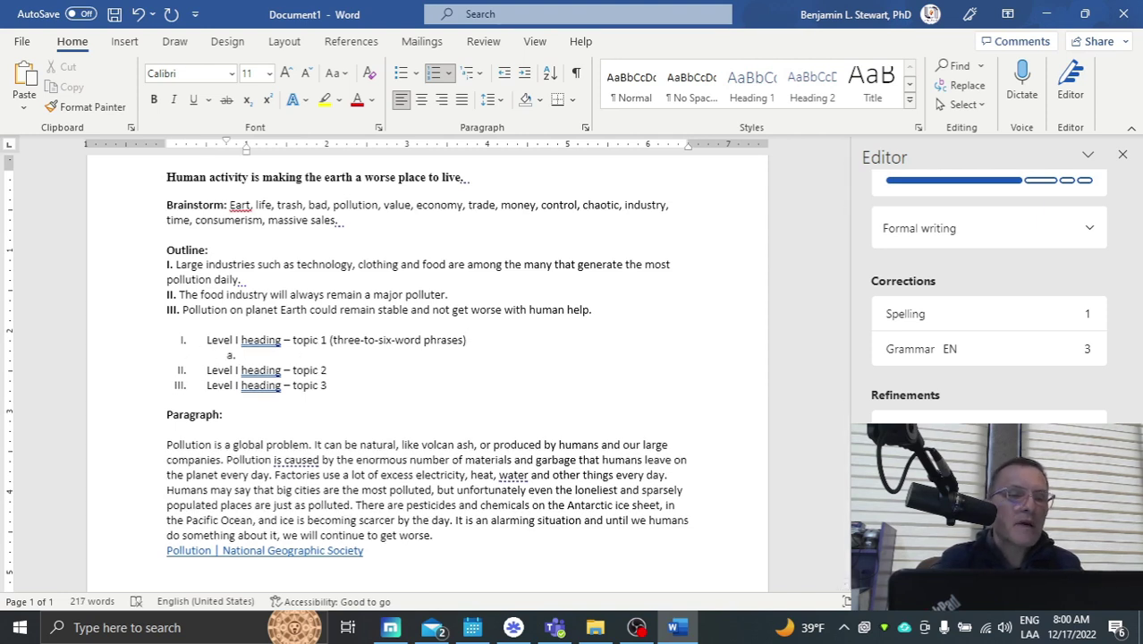
type("Level ")
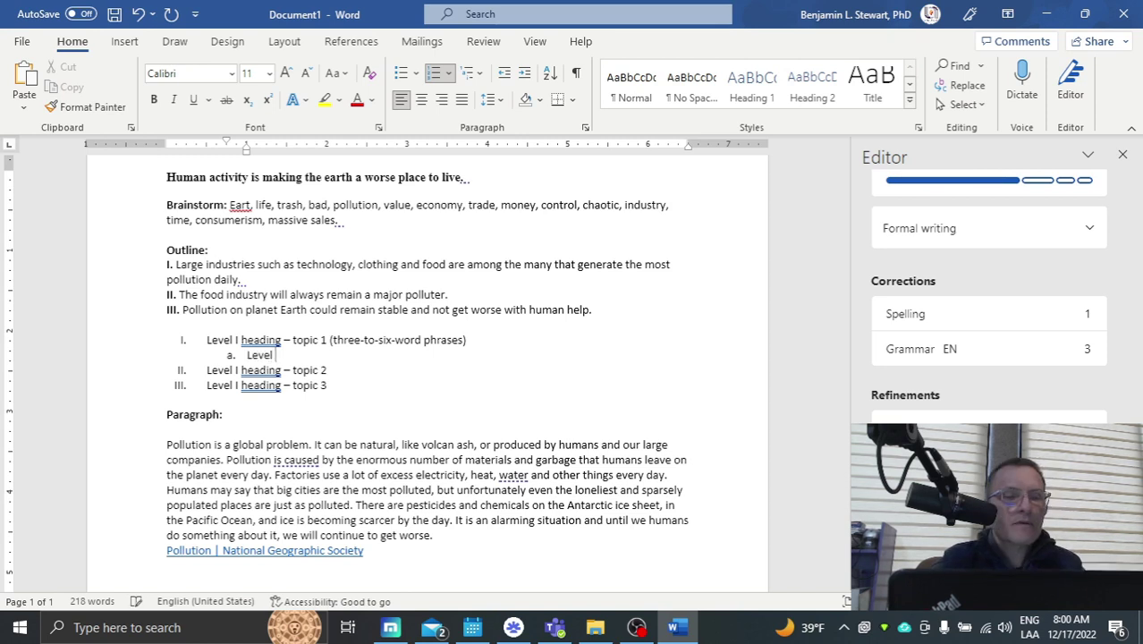
type("II heading")
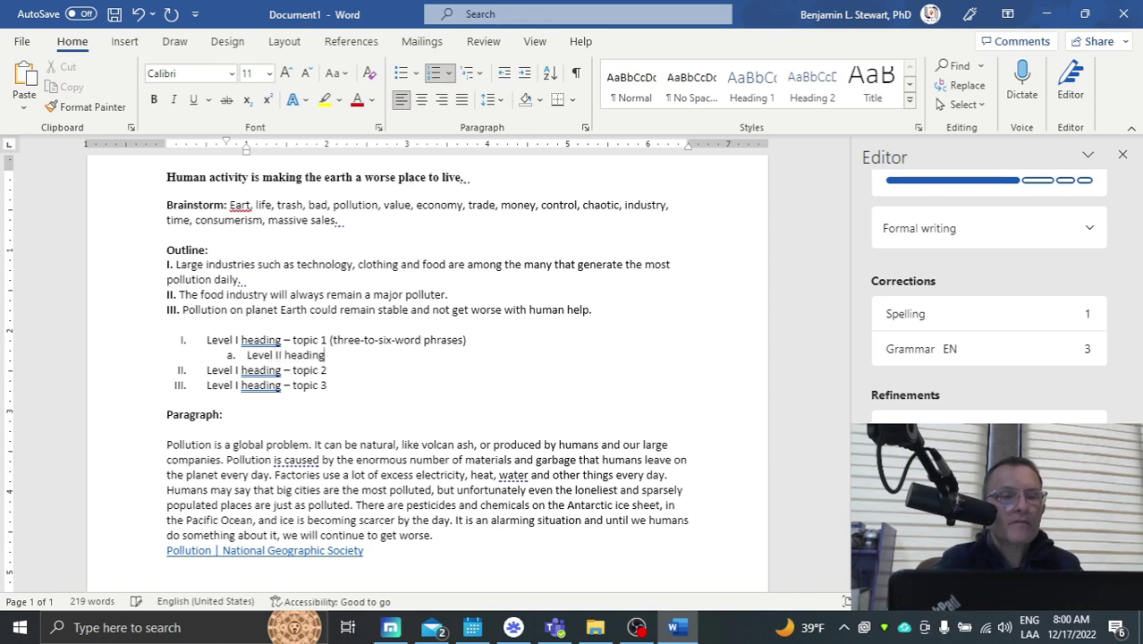
key("shift+Home")
key("ctrl+c")
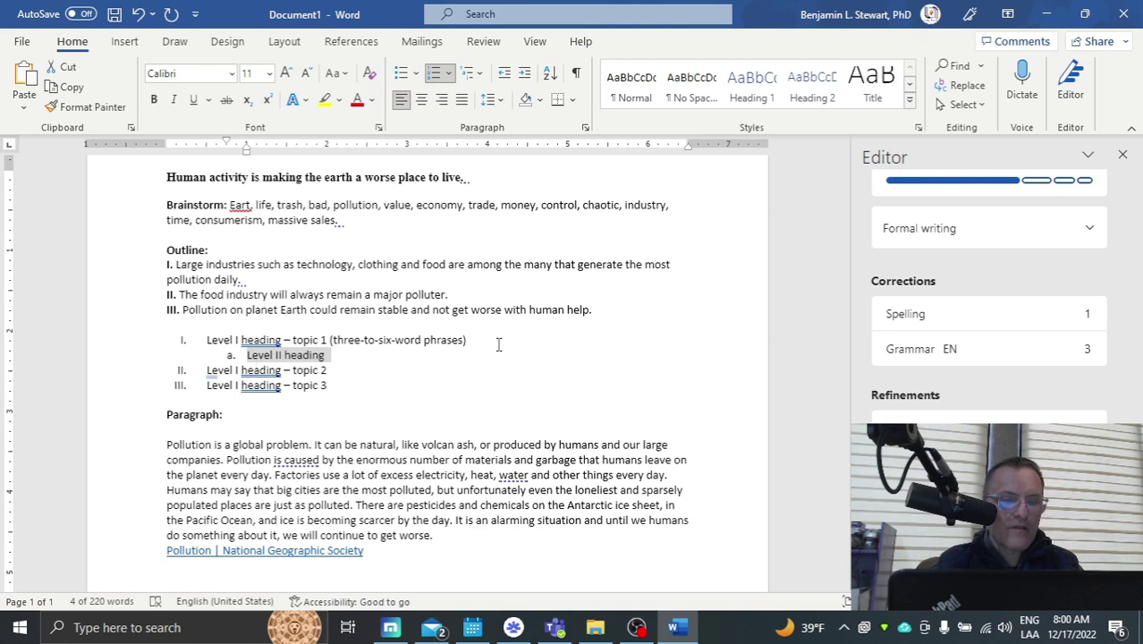
key("End")
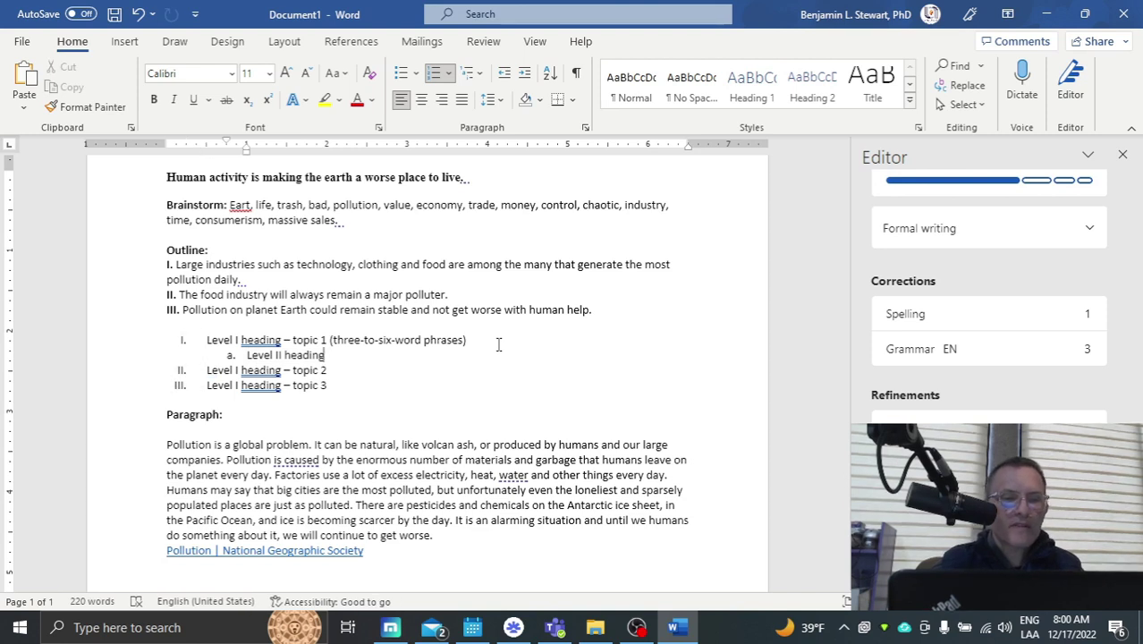
key("Return")
key("ctrl+v")
key("Return")
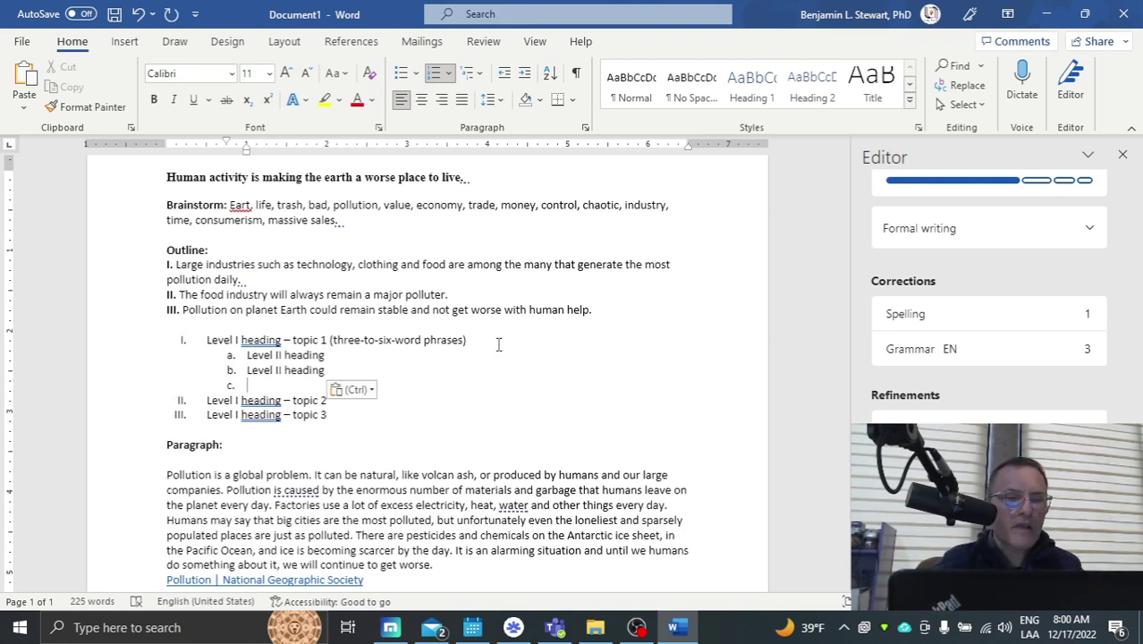
key("ctrl+v")
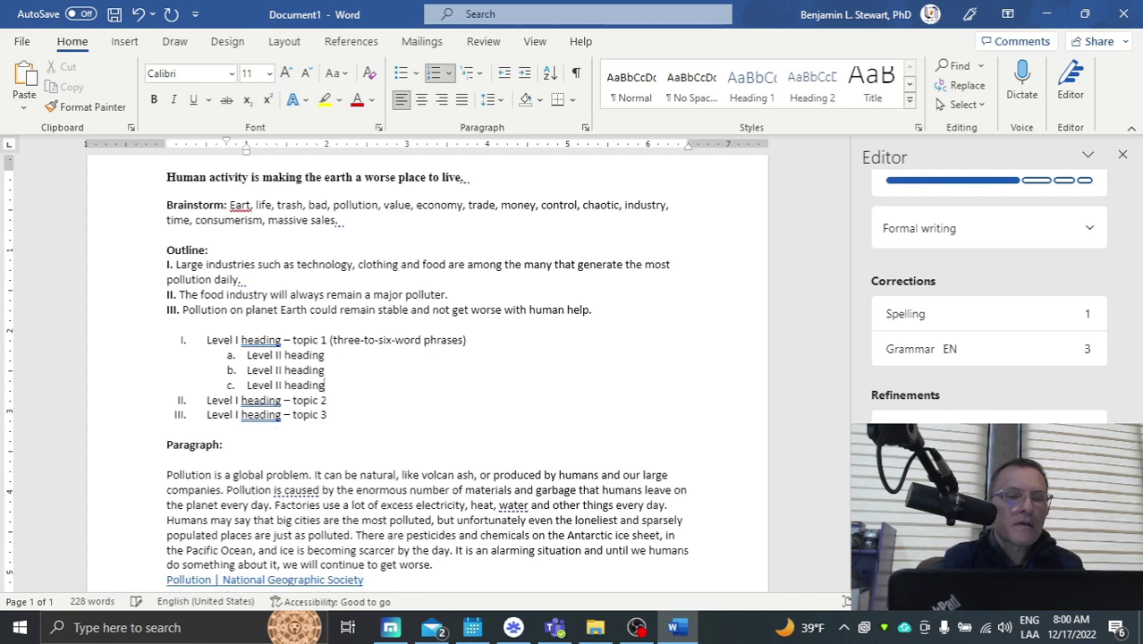
Add two 'Level II heading' sub-items, a. and b., under topic 2.
left_click(419, 398)
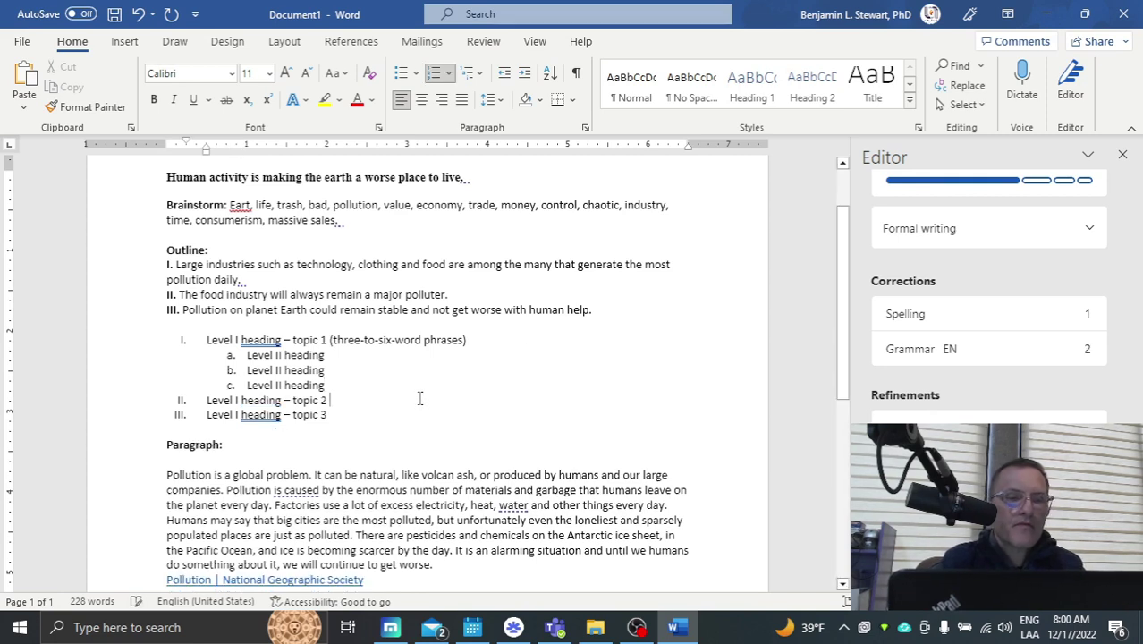
key("Return")
key("Tab")
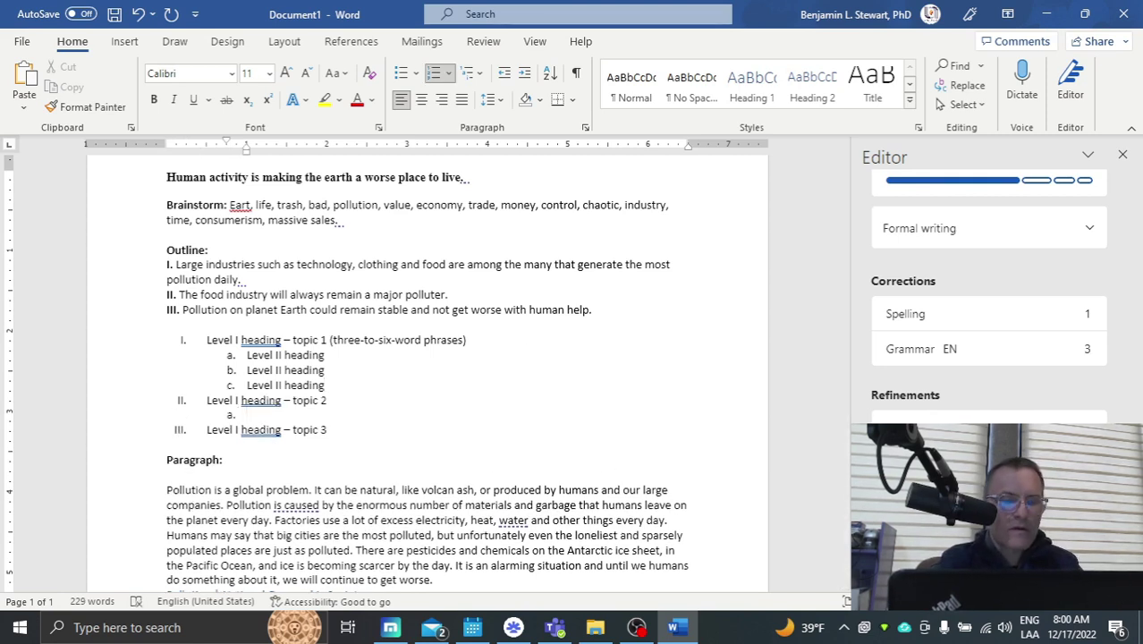
key("ctrl+v")
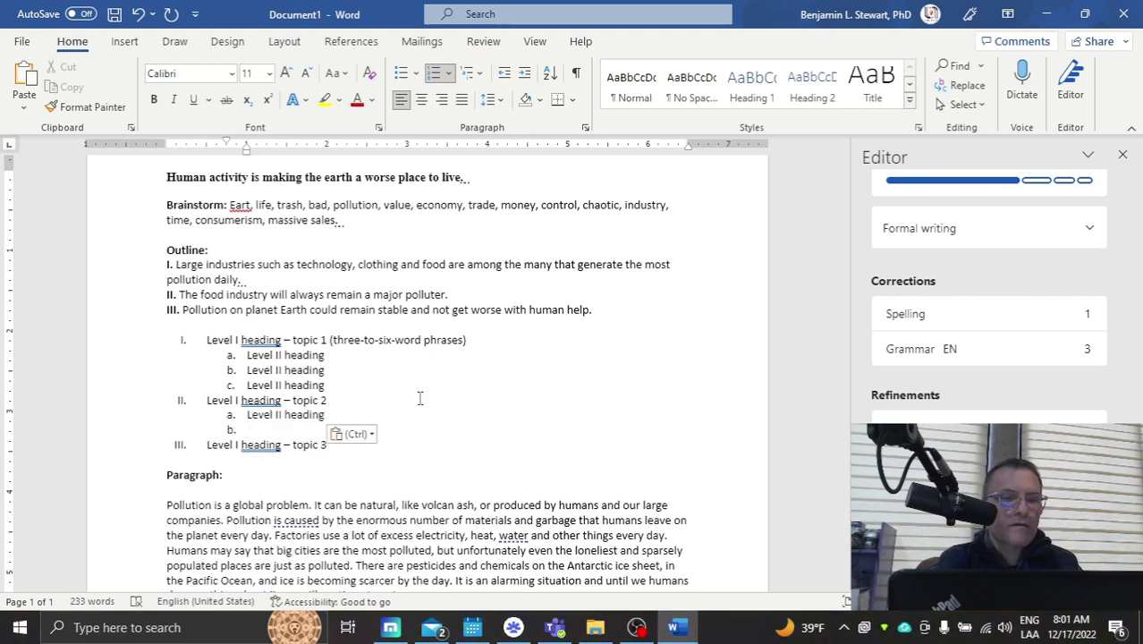
key("ctrl+v")
key("BackSpace")
key("BackSpace")
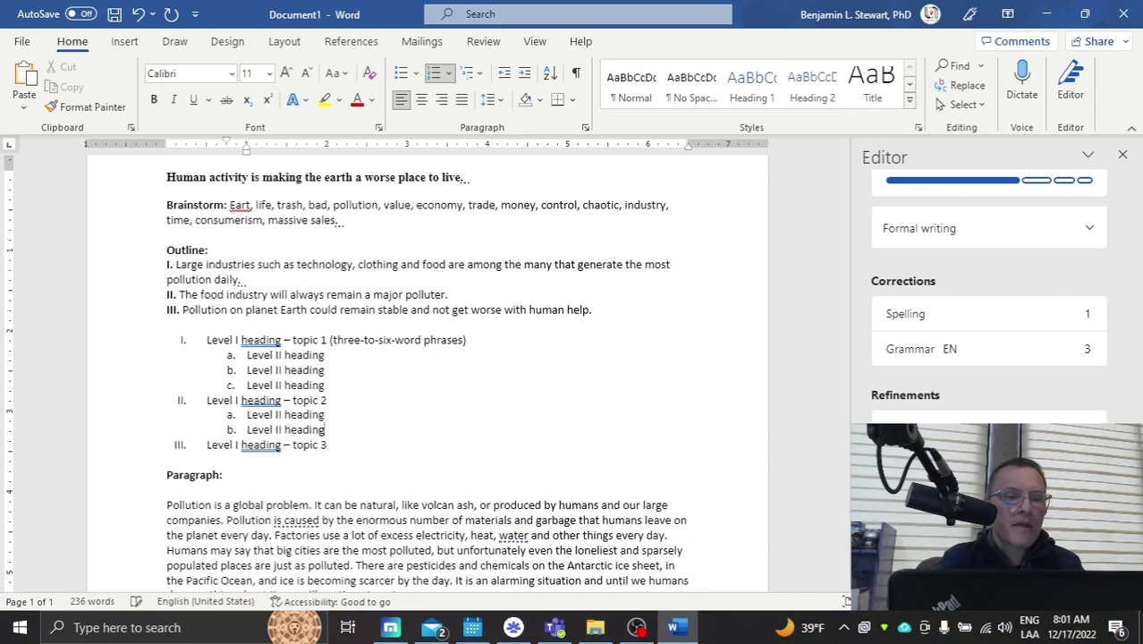
Create an empty sub-item a. below topic 3.
left_click(364, 445)
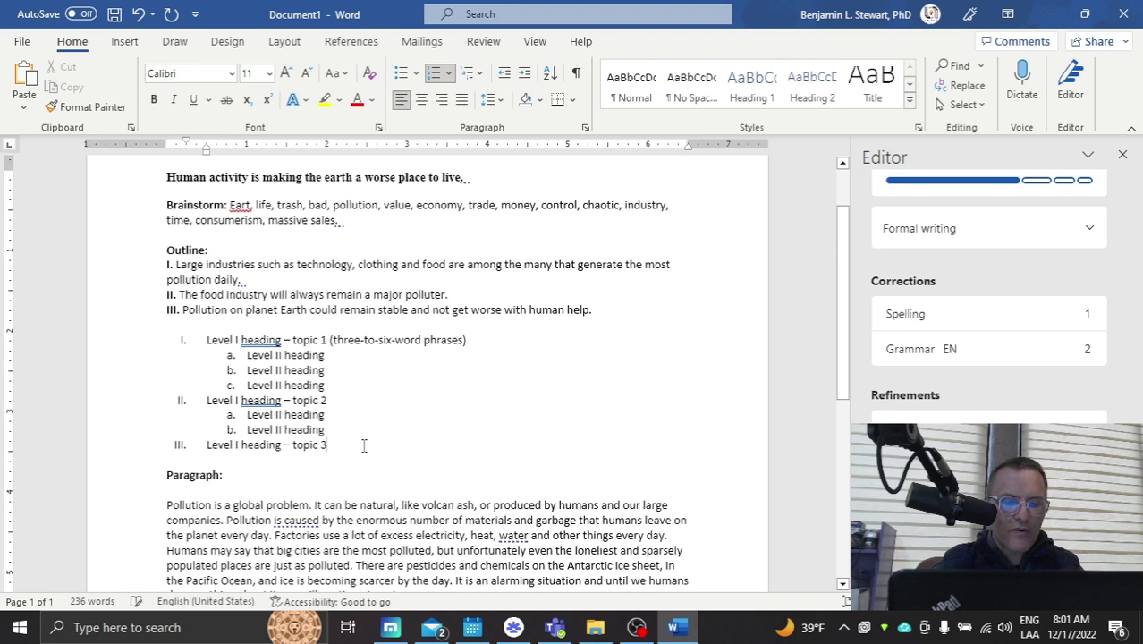
key("Return")
key("Tab")
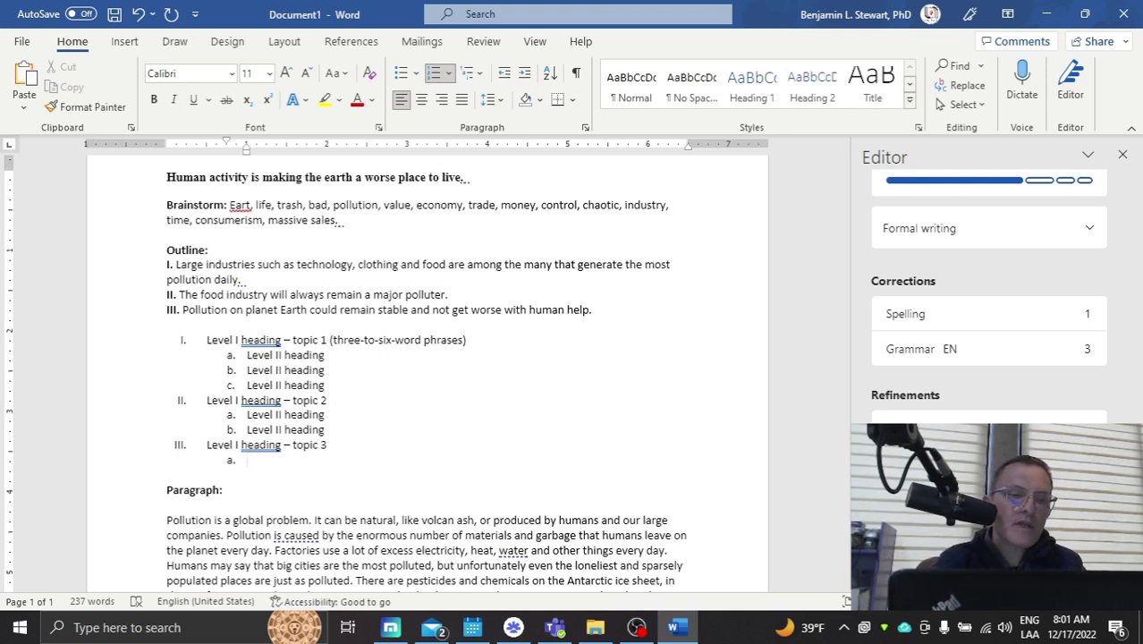
left_click(319, 445)
key("Right")
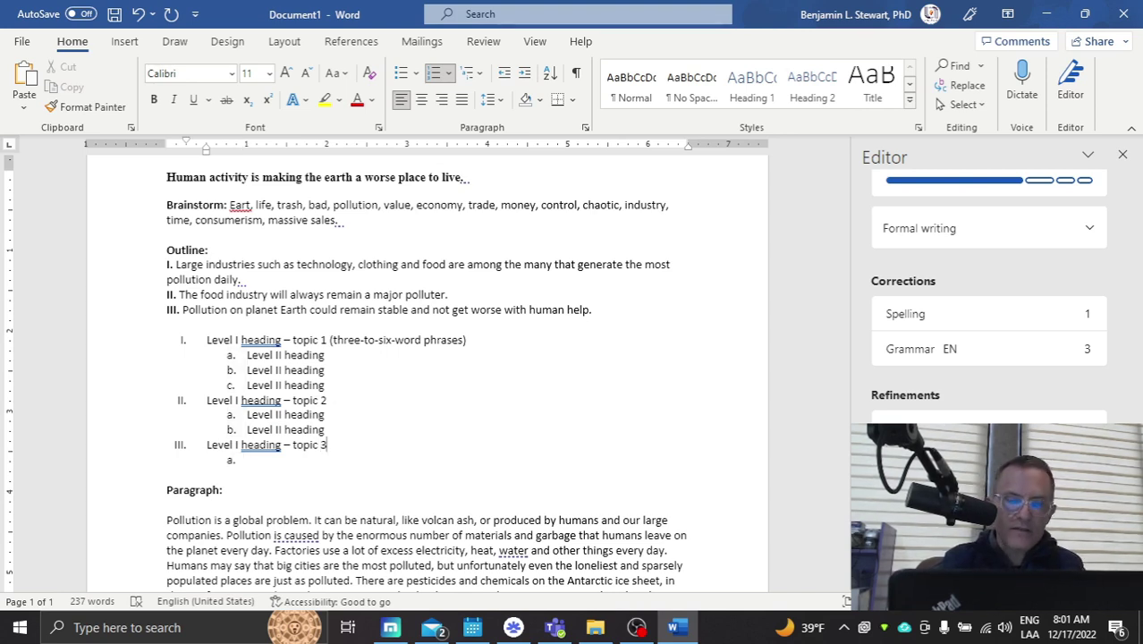
Recreate the empty sub-item under topic 3 at the second list level.
left_click(230, 459)
key("BackSpace")
key("BackSpace")
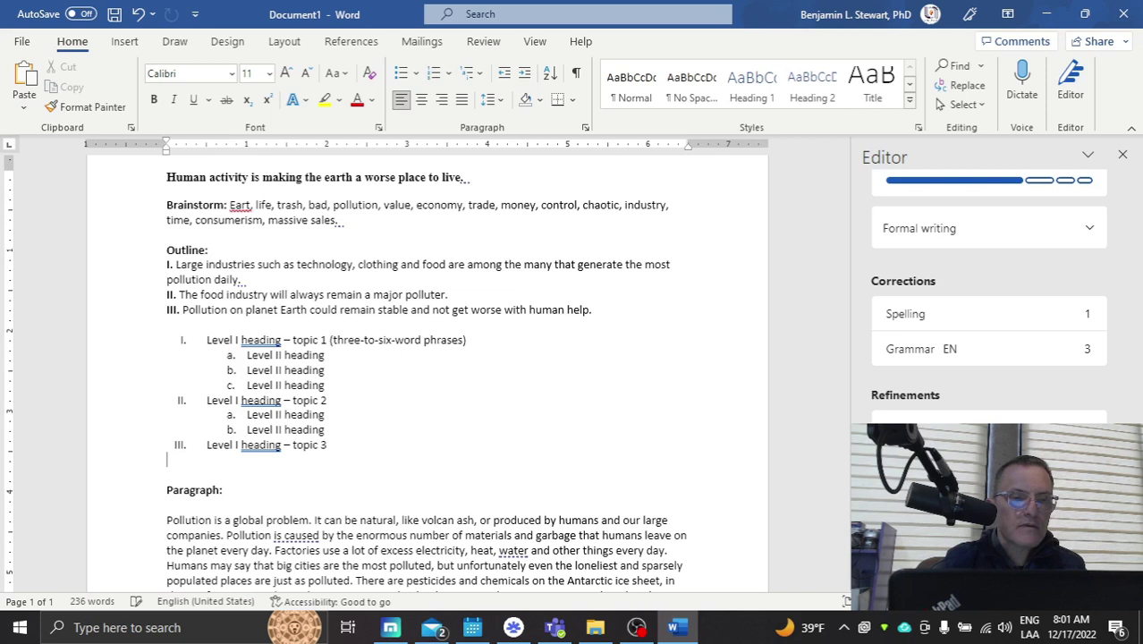
key("Return")
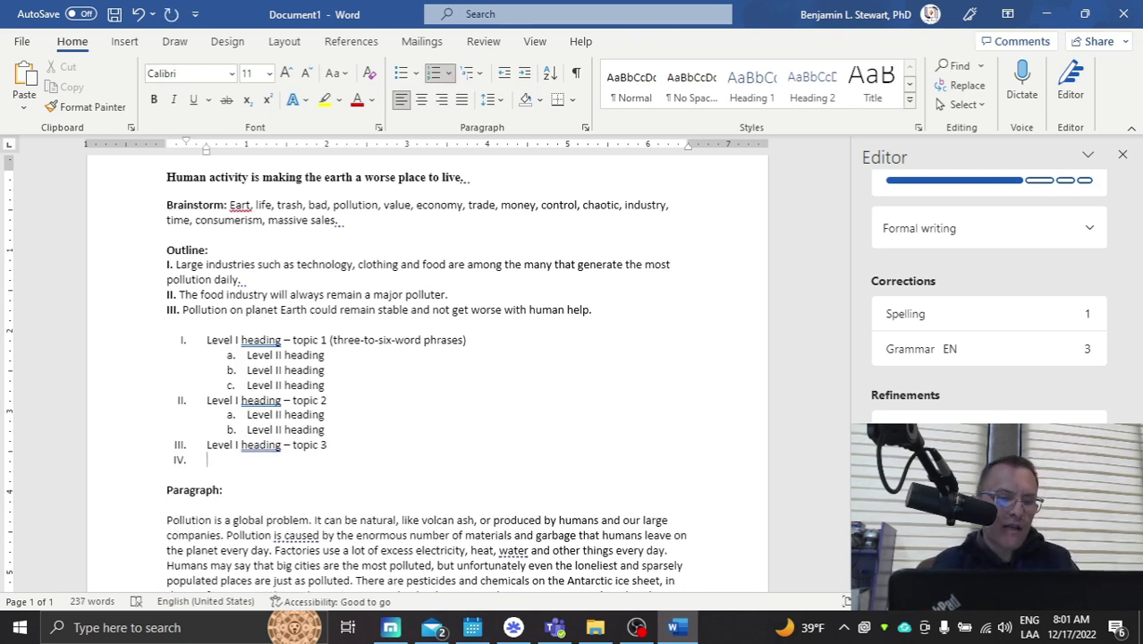
key("Tab")
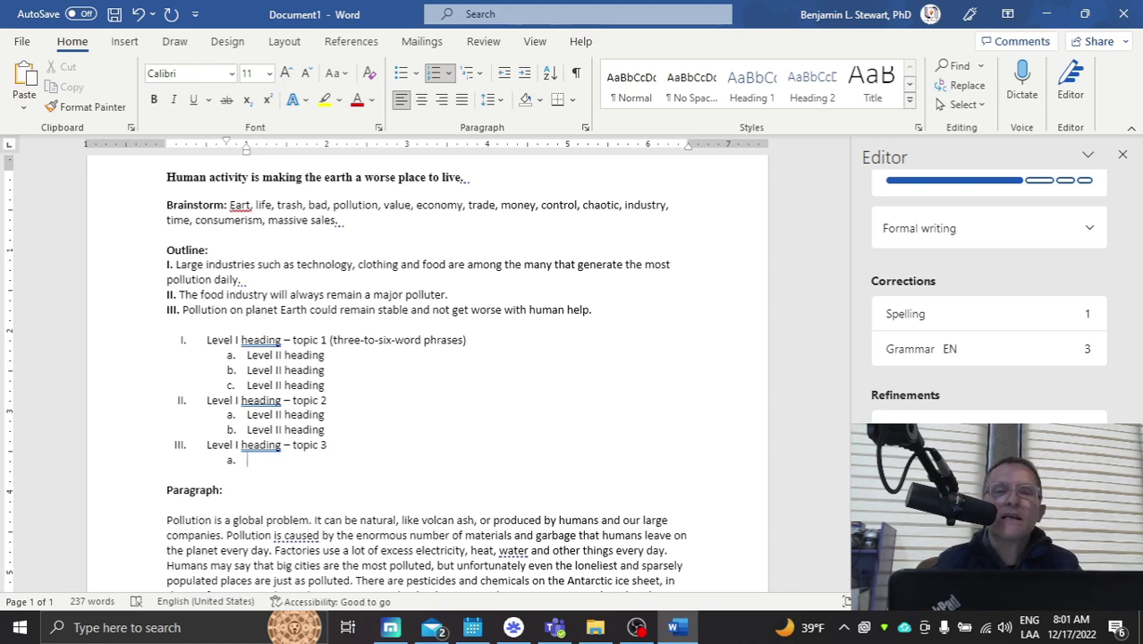
key("shift+Tab")
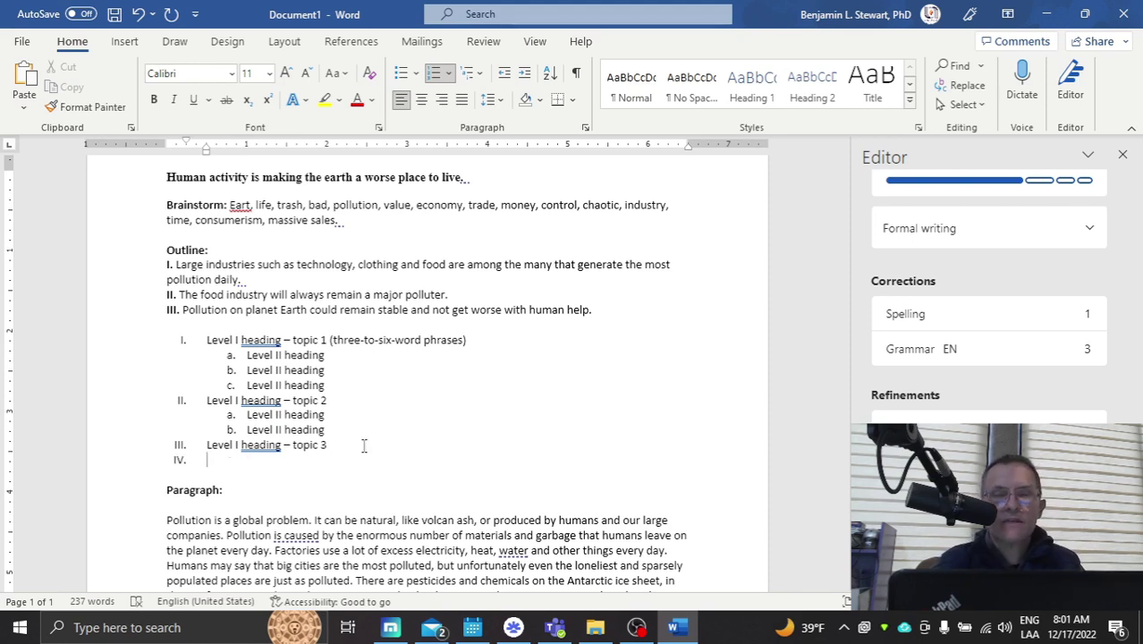
key("Tab")
key("shift+Tab")
key("Tab")
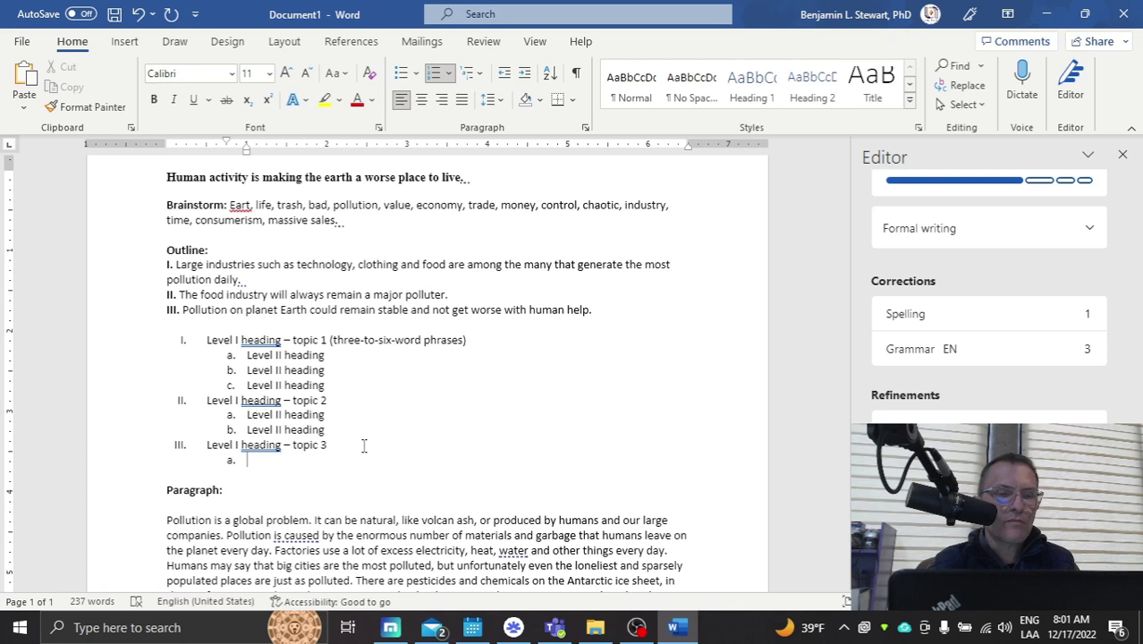
Paste two 'Level II heading' sub-items under topic 3 and delete the blank line after them.
type("Level II heading")
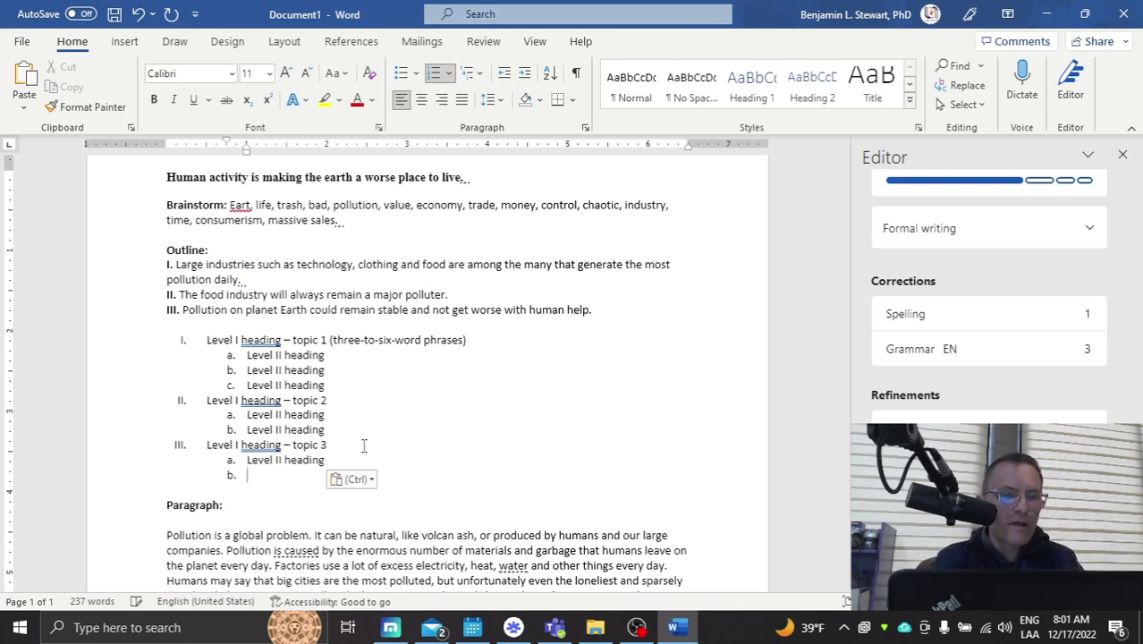
type("Level II heading")
key("Down")
key("Down")
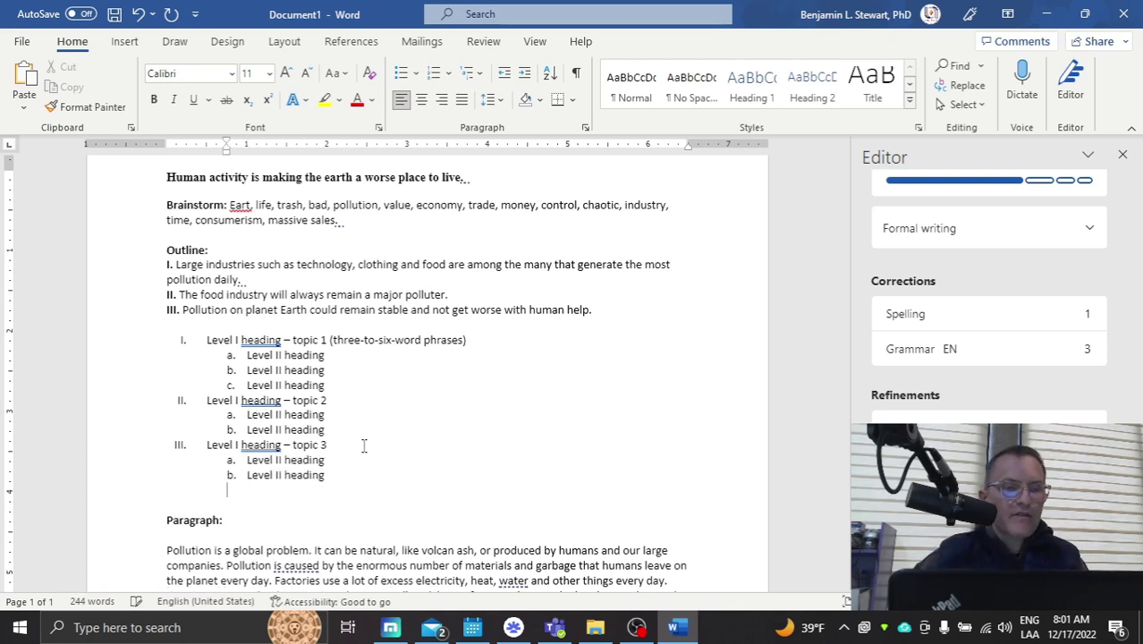
key("BackSpace")
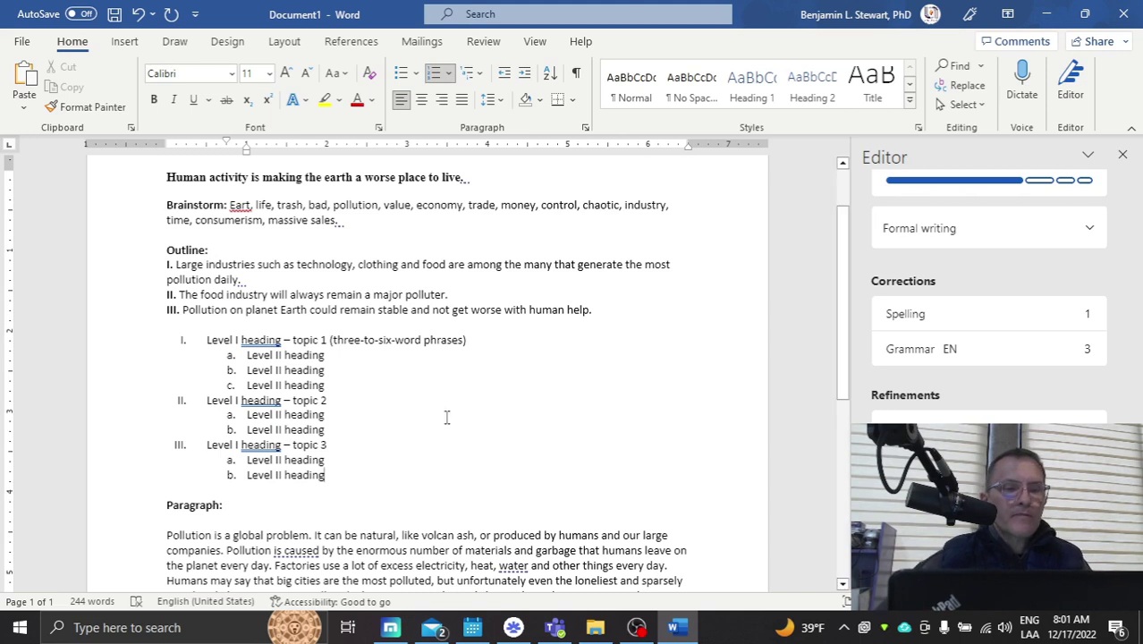
Add an empty third-level i. item under topic 1's first Level II heading.
left_click(359, 357)
key("Return")
key("Tab")
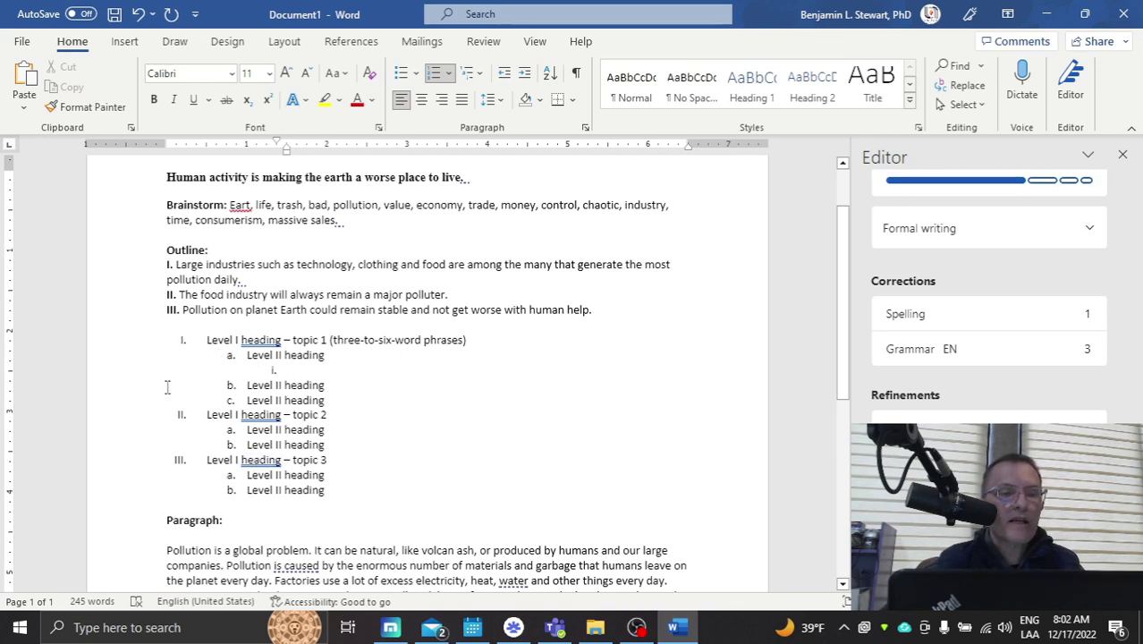
left_click(448, 74)
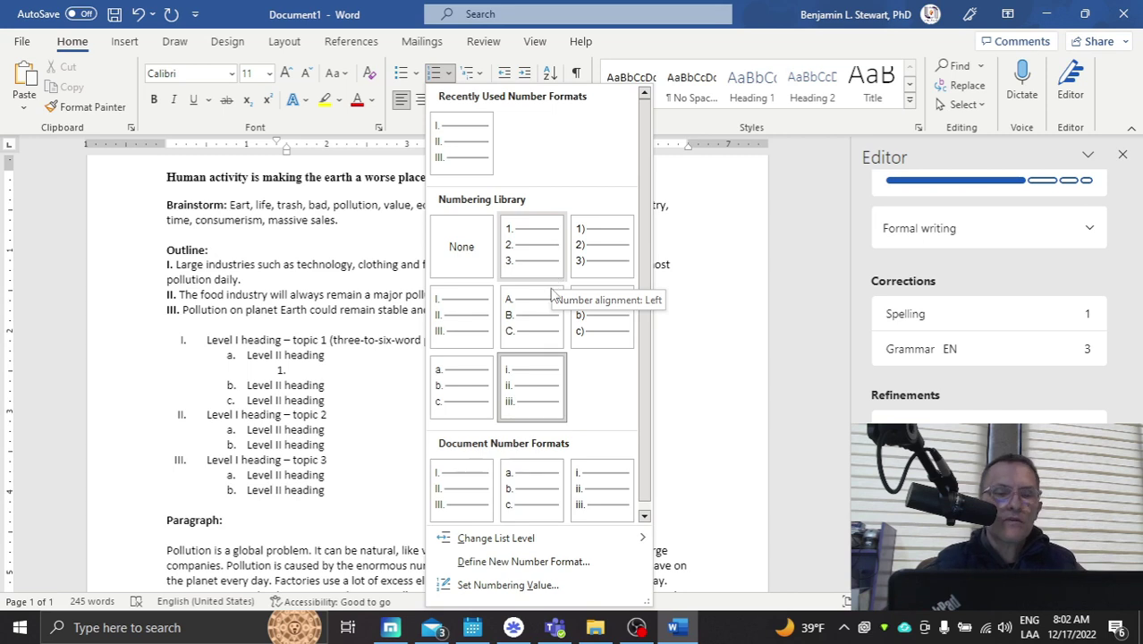
left_click(304, 370)
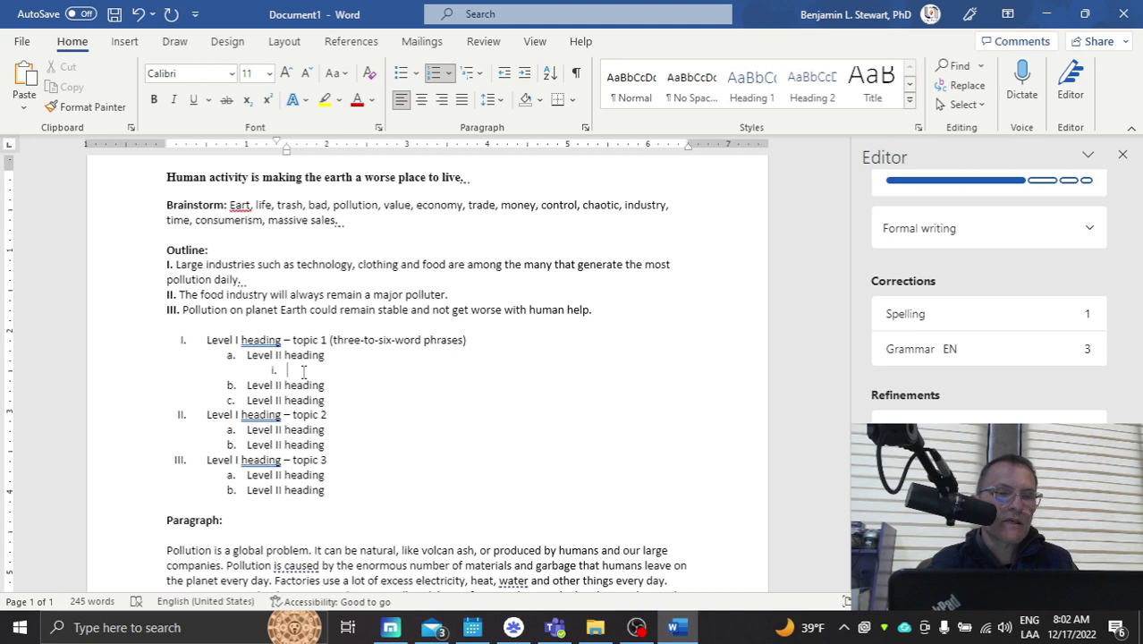
Type 'Ievel III' and demote the following item to the third level under a.
type("I")
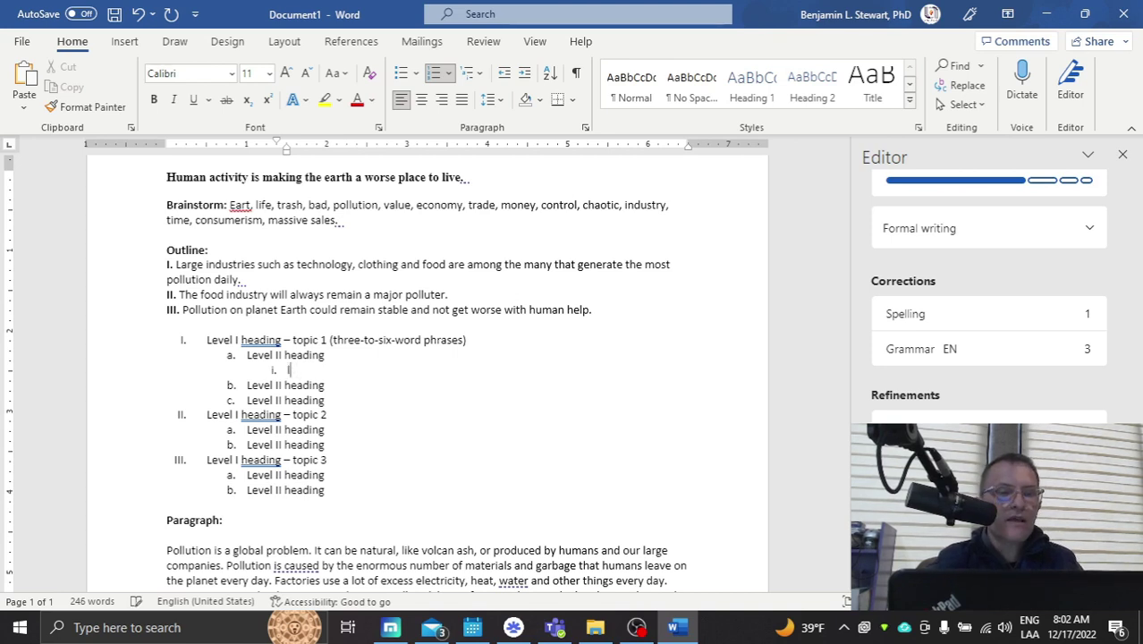
type("evel III heading")
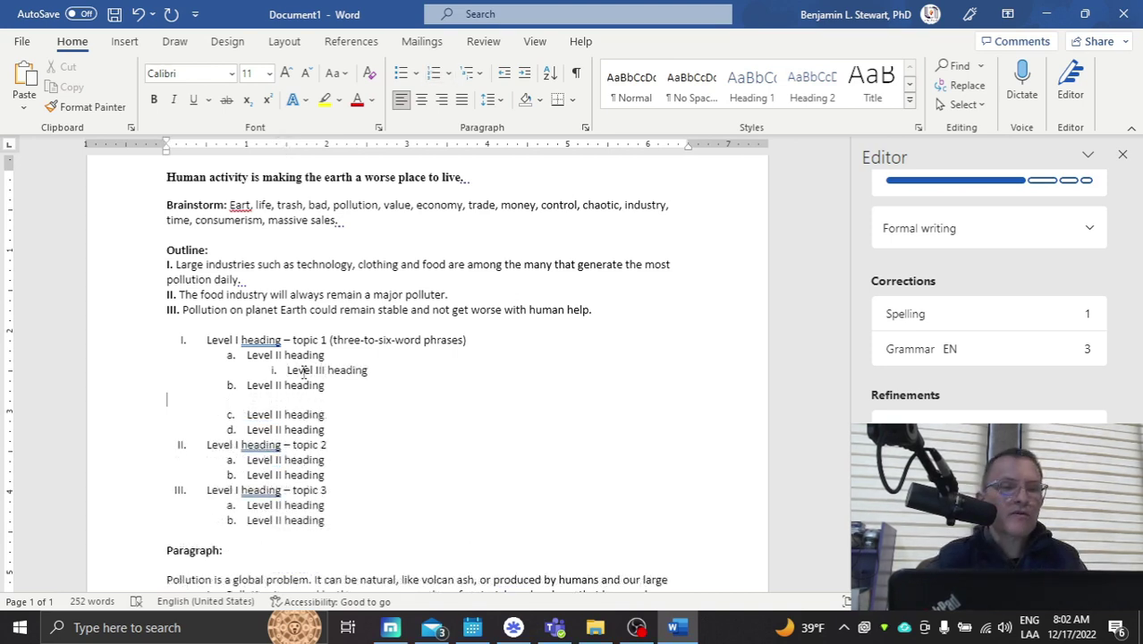
key("BackSpace")
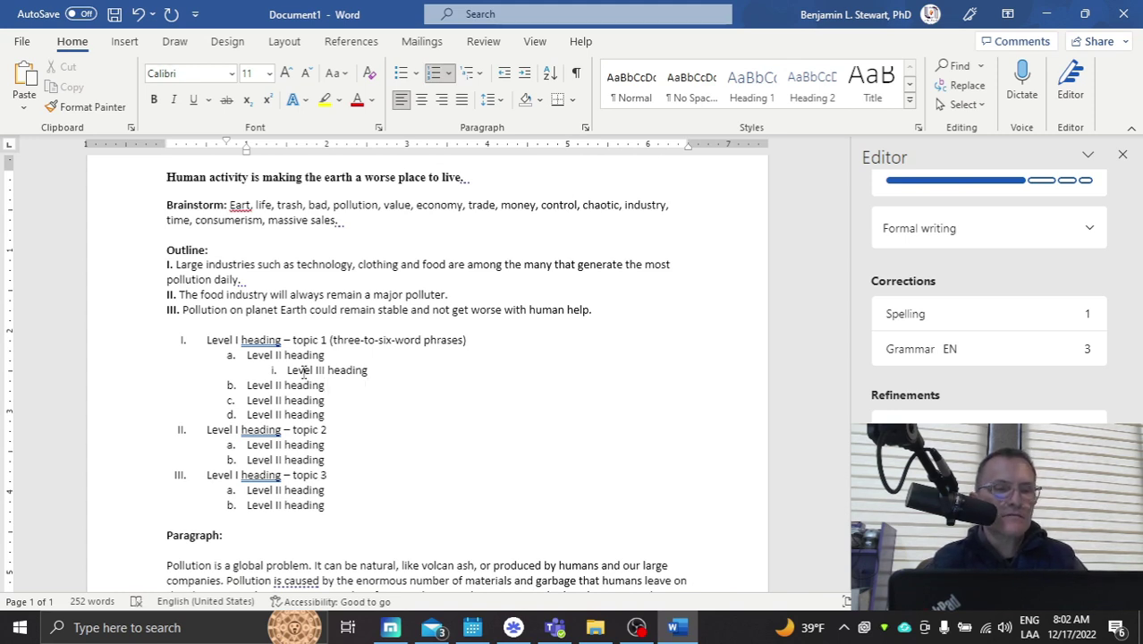
key("Home")
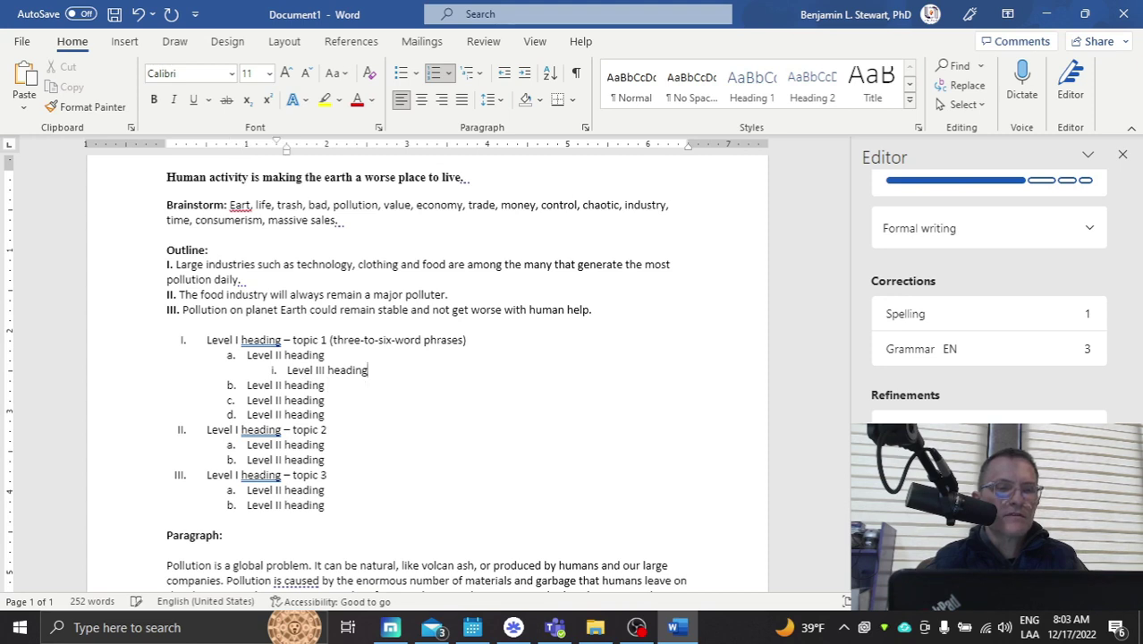
key("Tab")
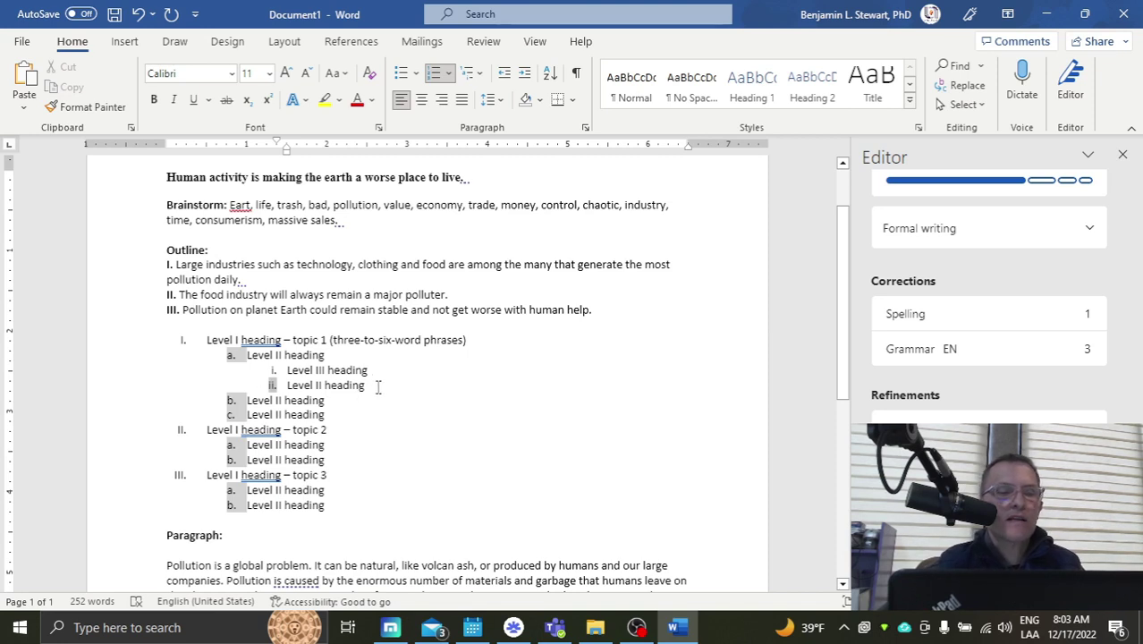
Paste a 'Level II heading' line as the first sub-item of item b.
left_click(378, 386)
left_click(345, 400)
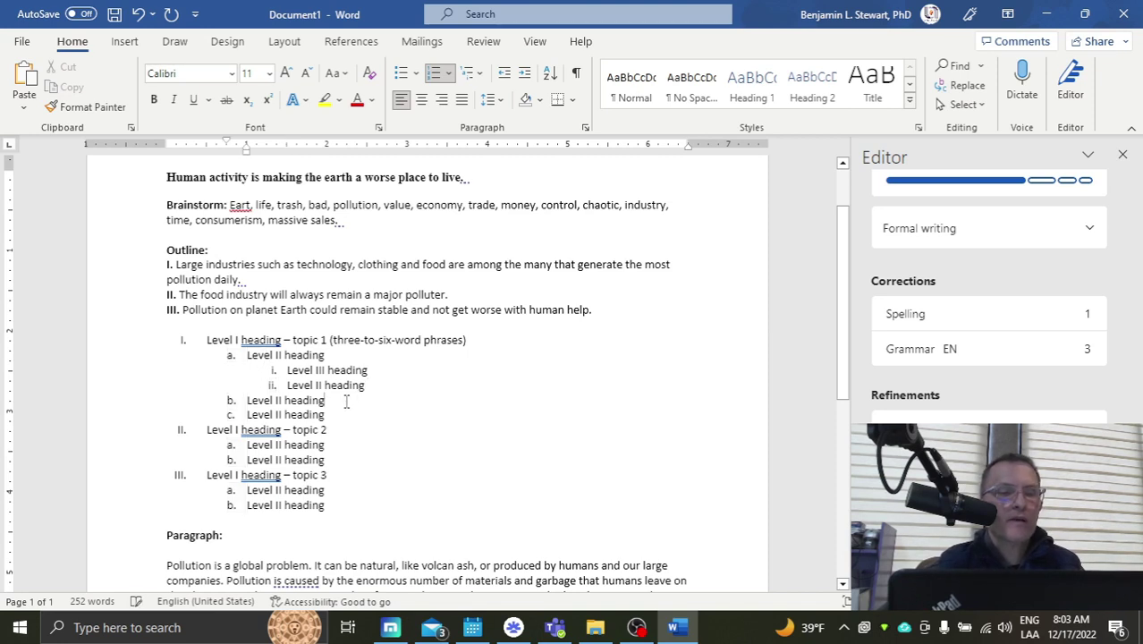
key("Return")
key("Tab")
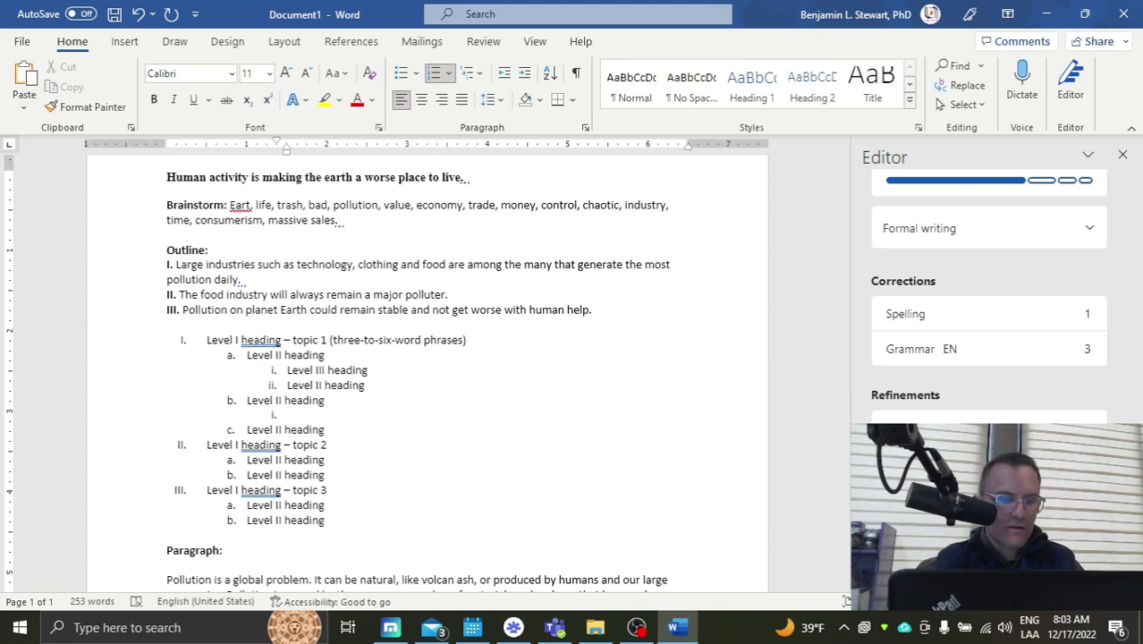
type("Level II heading")
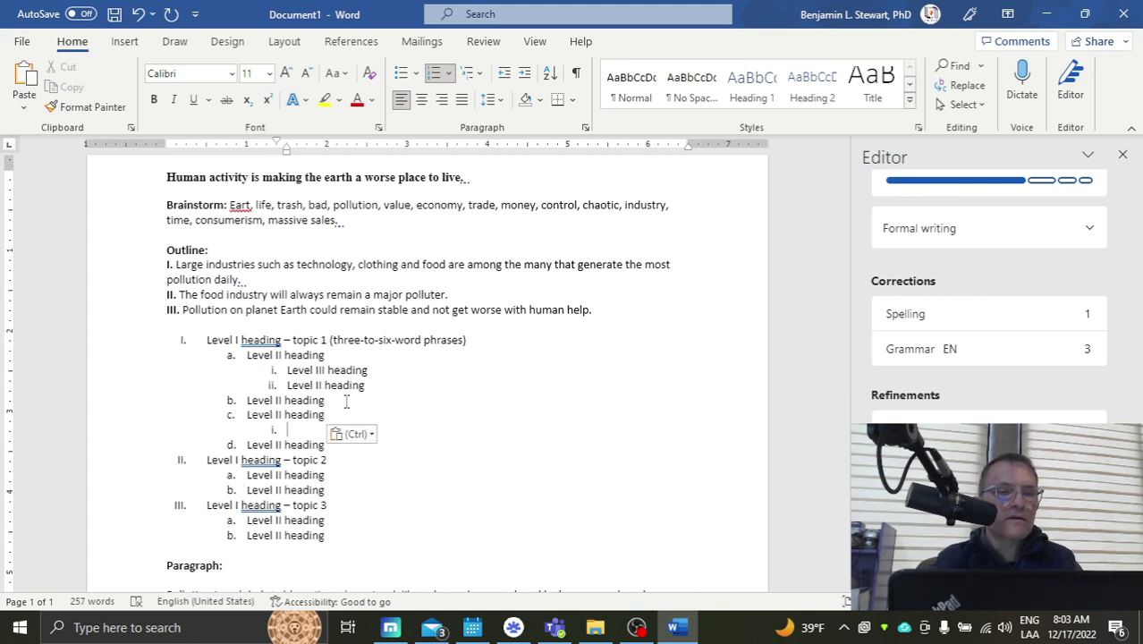
left_click(248, 415)
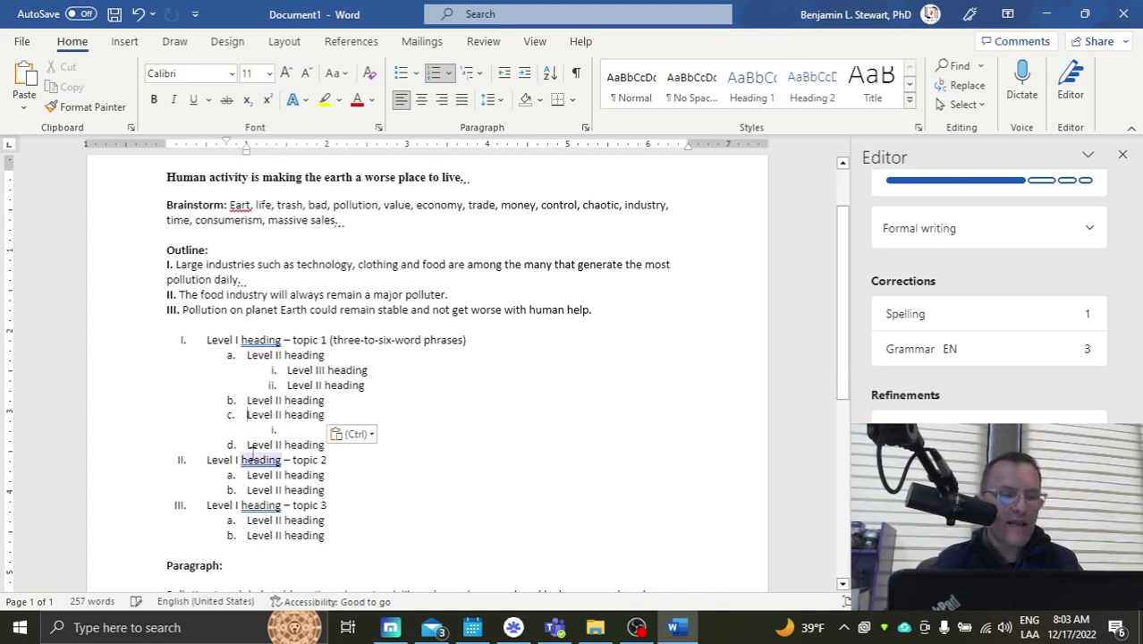
key("Tab")
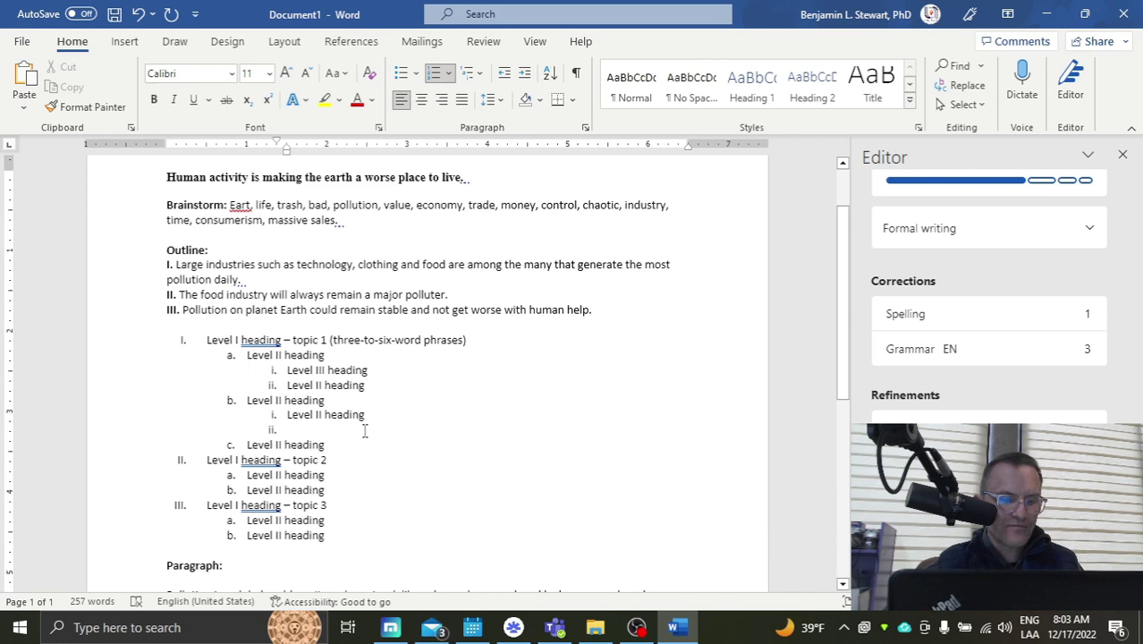
Add a second sub-item under b and remove the leftover empty list line.
type("Level II heading")
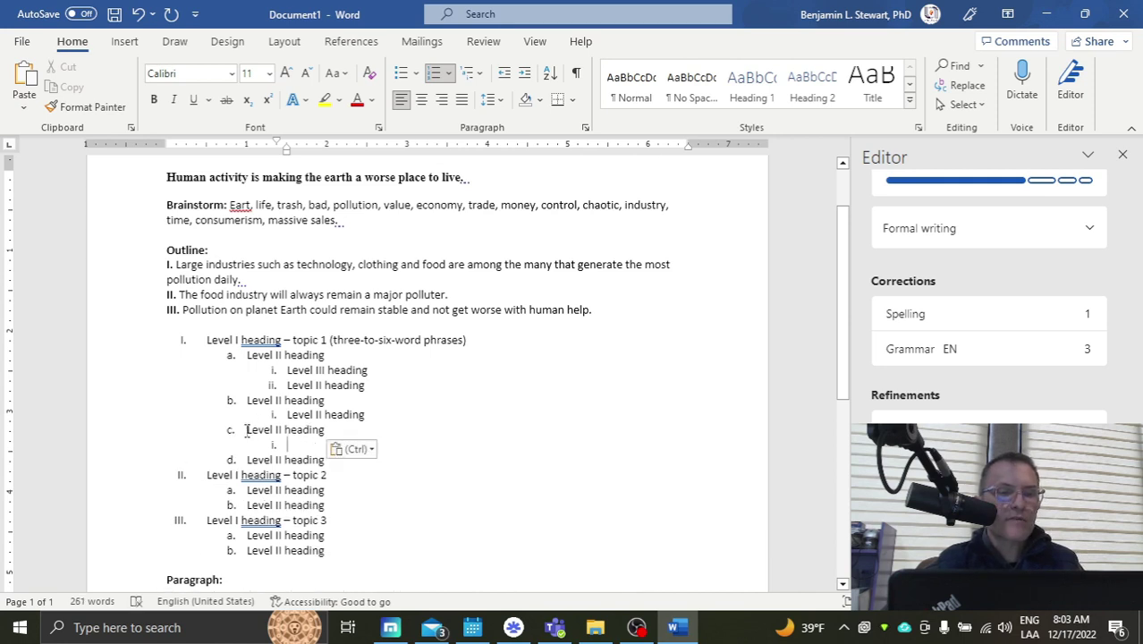
left_click(246, 430)
key("Tab")
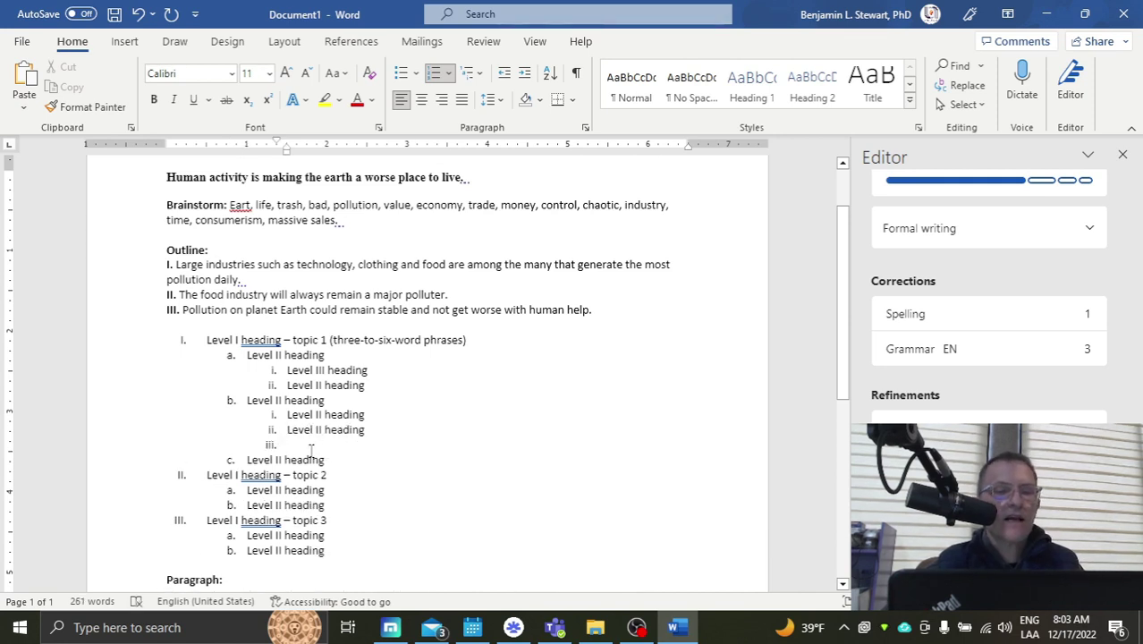
left_click(311, 444)
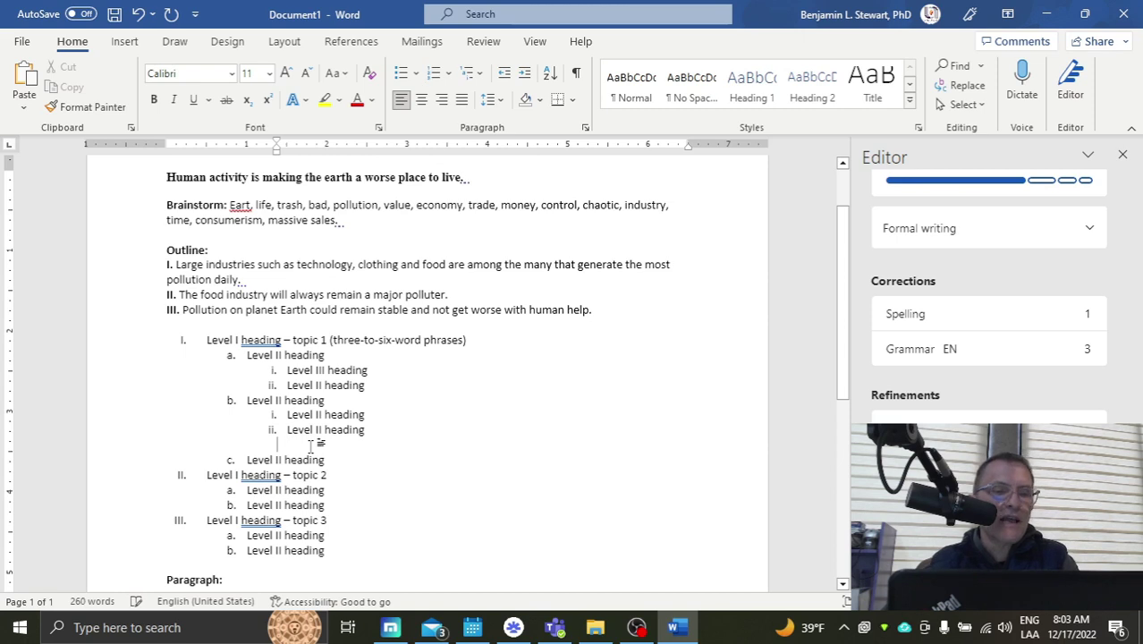
key("BackSpace")
key("BackSpace")
type("g")
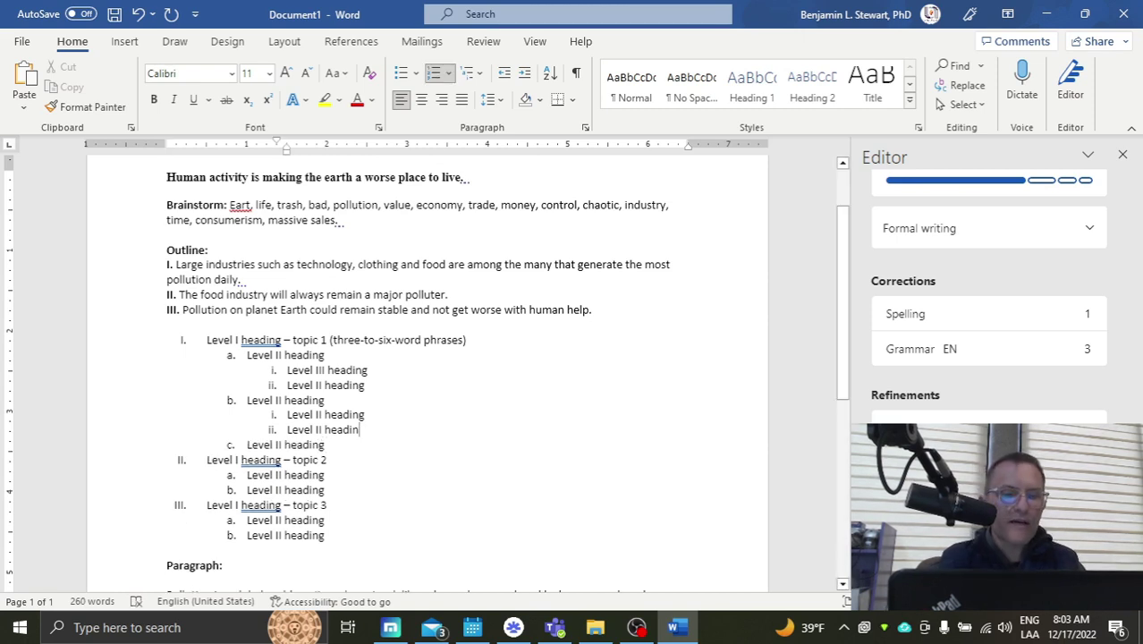
Add a 'Level III heading' sub-item under item c.
left_click(334, 445)
key("Return")
key("Tab")
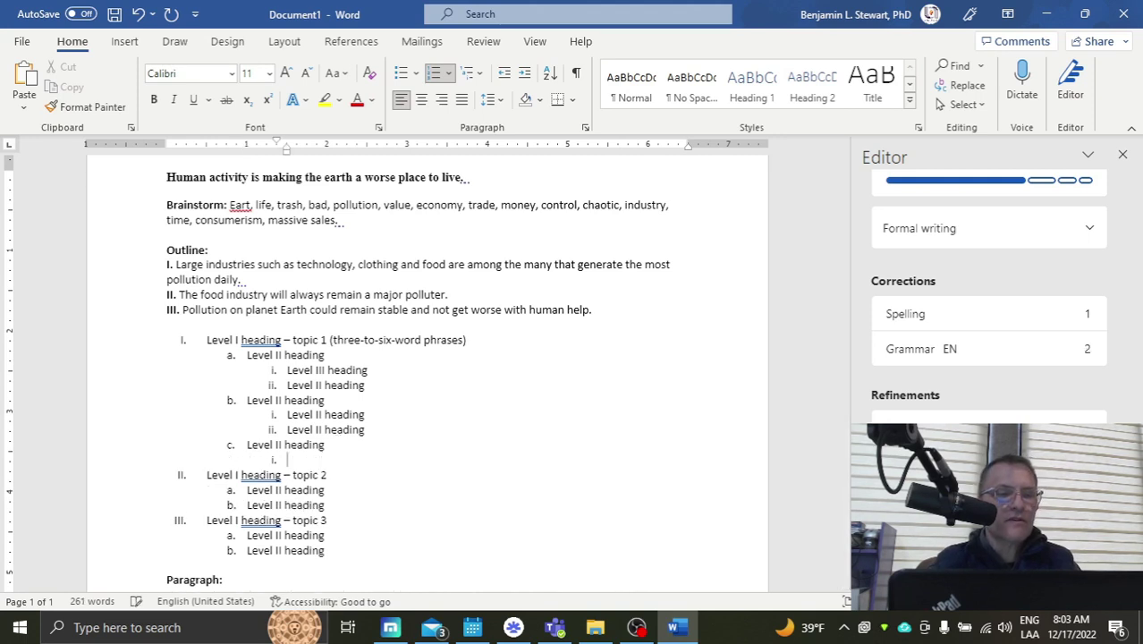
type("Level ")
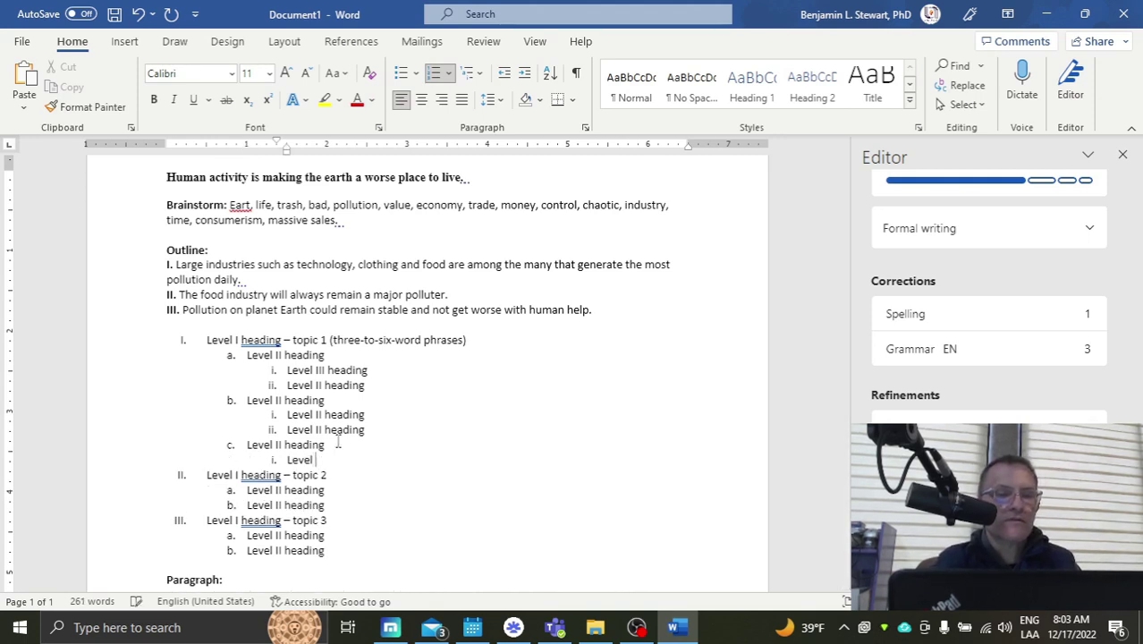
type("III he")
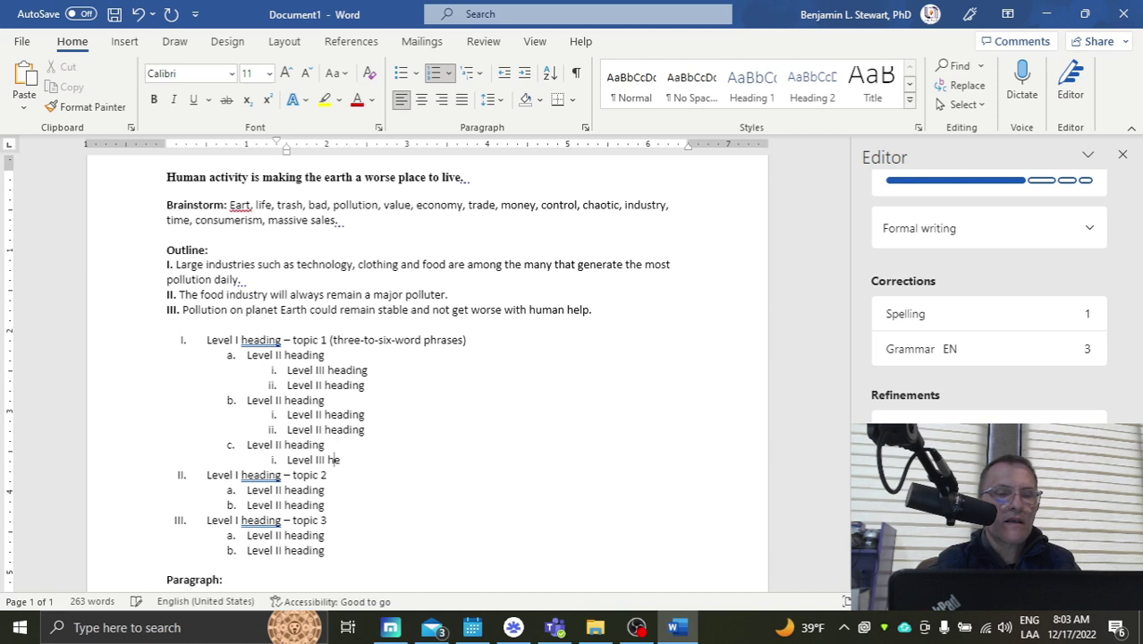
type("ading")
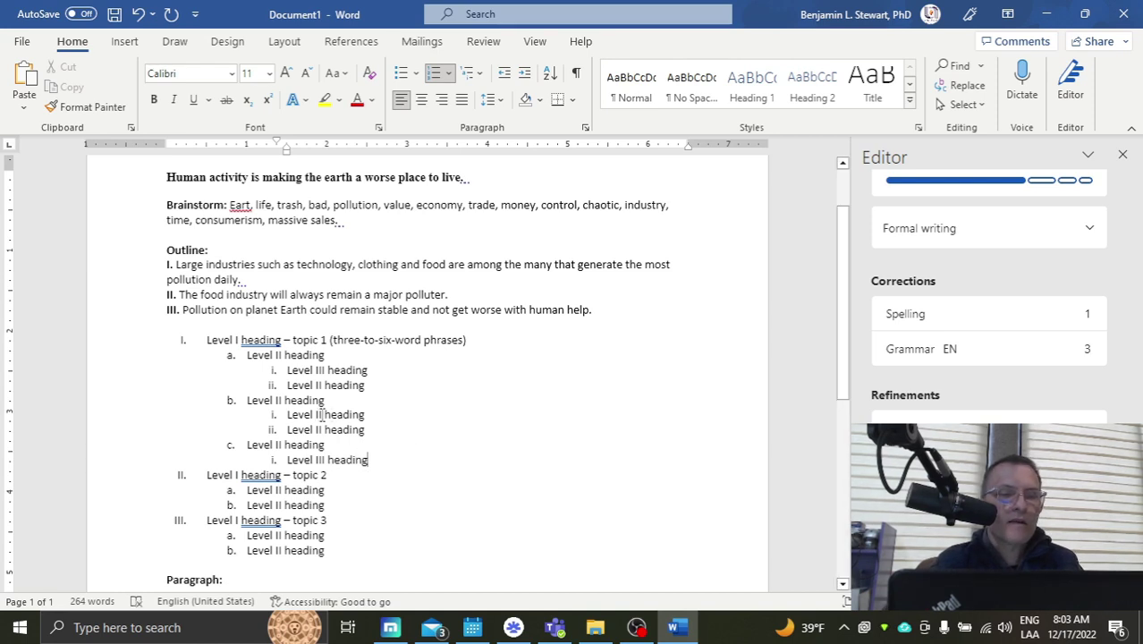
Change the sub-items under a. and b. to 'Level III heading' and start a second item under c.
left_click(319, 414)
type("I")
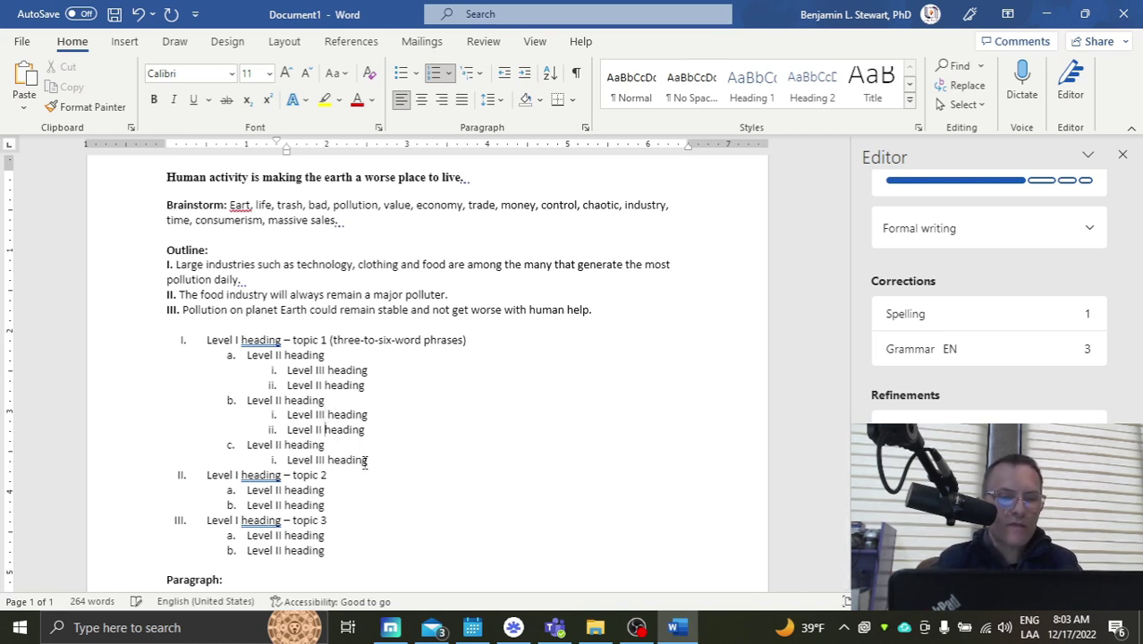
type("I")
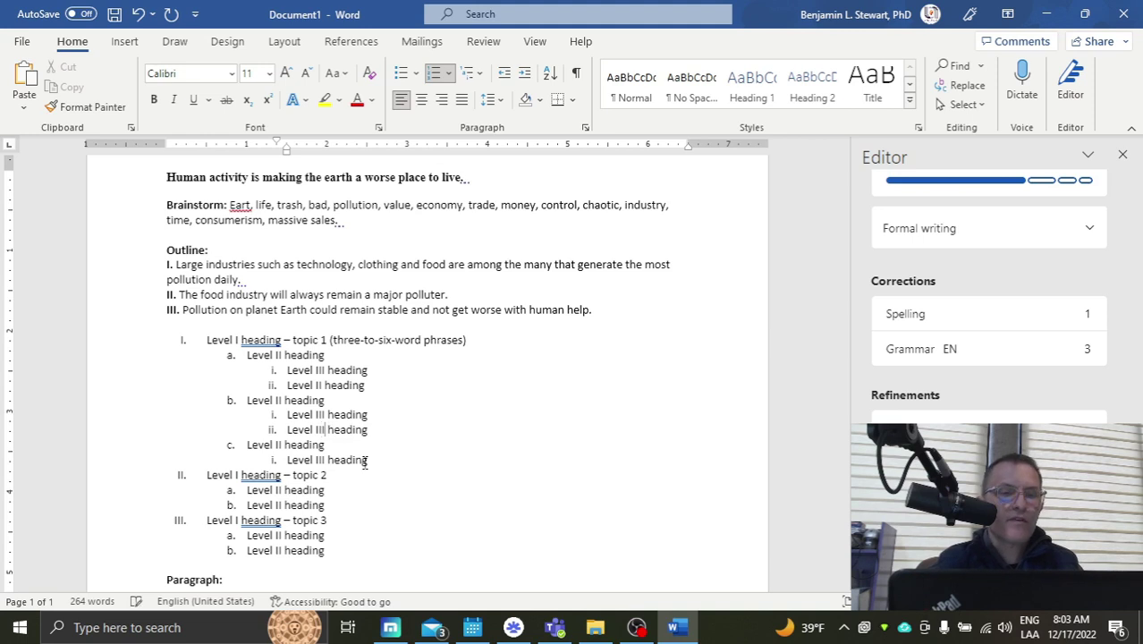
left_click(319, 384)
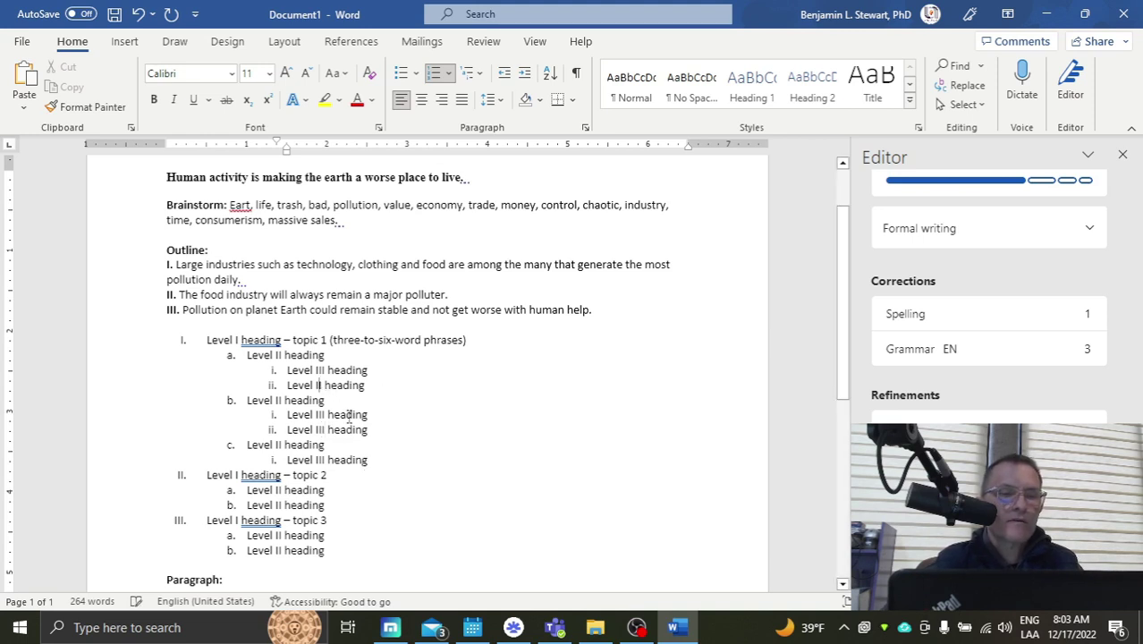
type("I")
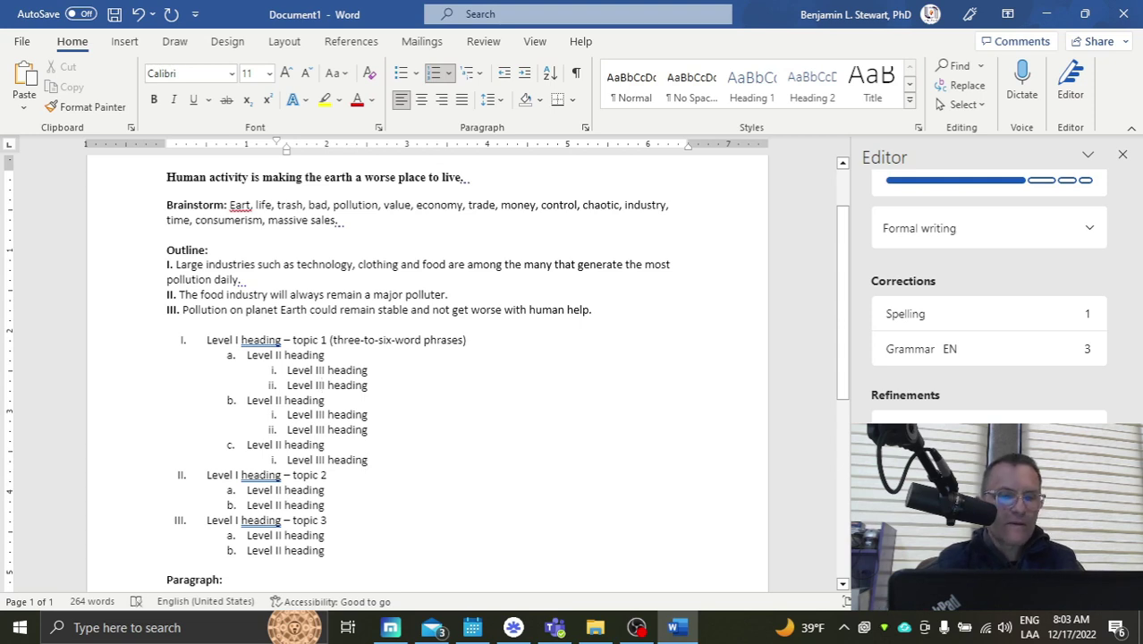
key("Return")
type("Leve")
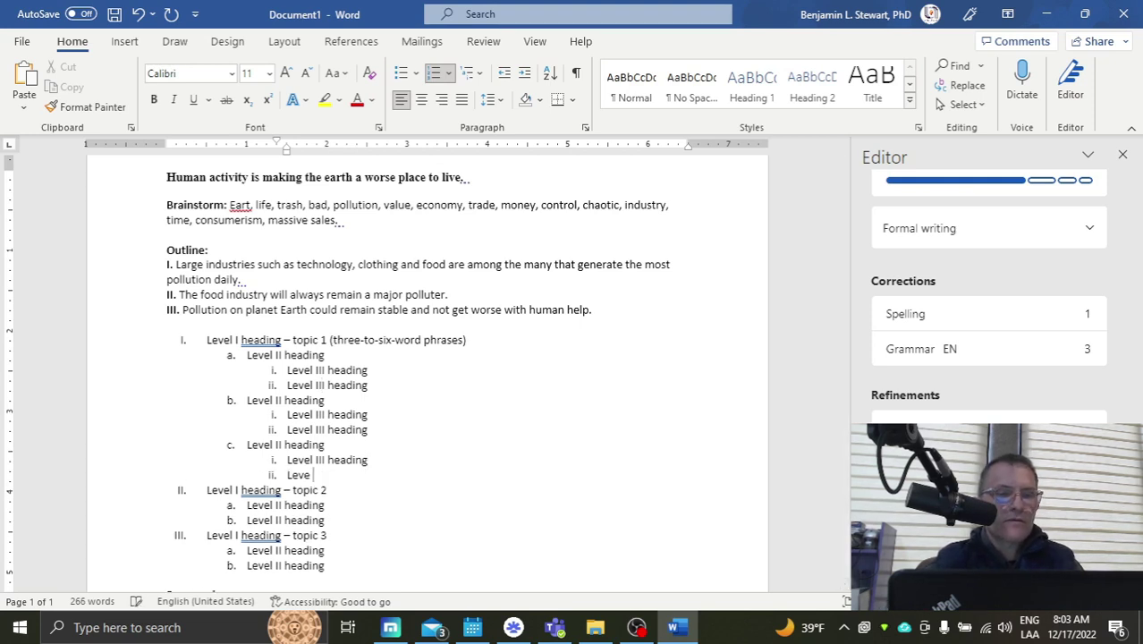
type(" III heading")
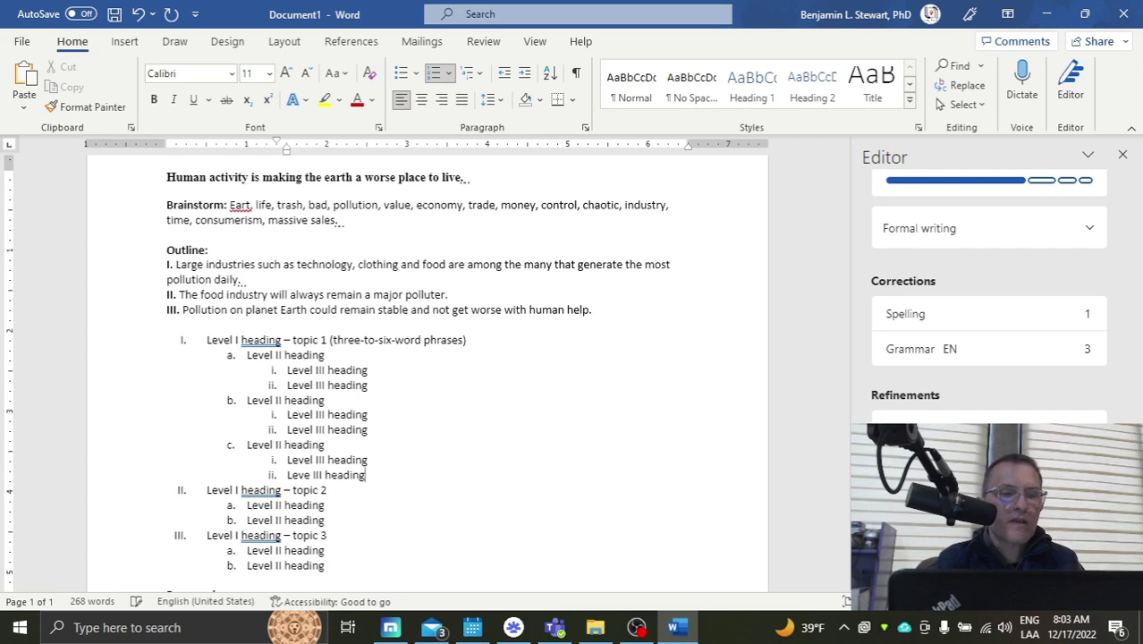
Select topic 1's full block of Level II and Level III sub-items.
scroll(388, 501, "down", 3)
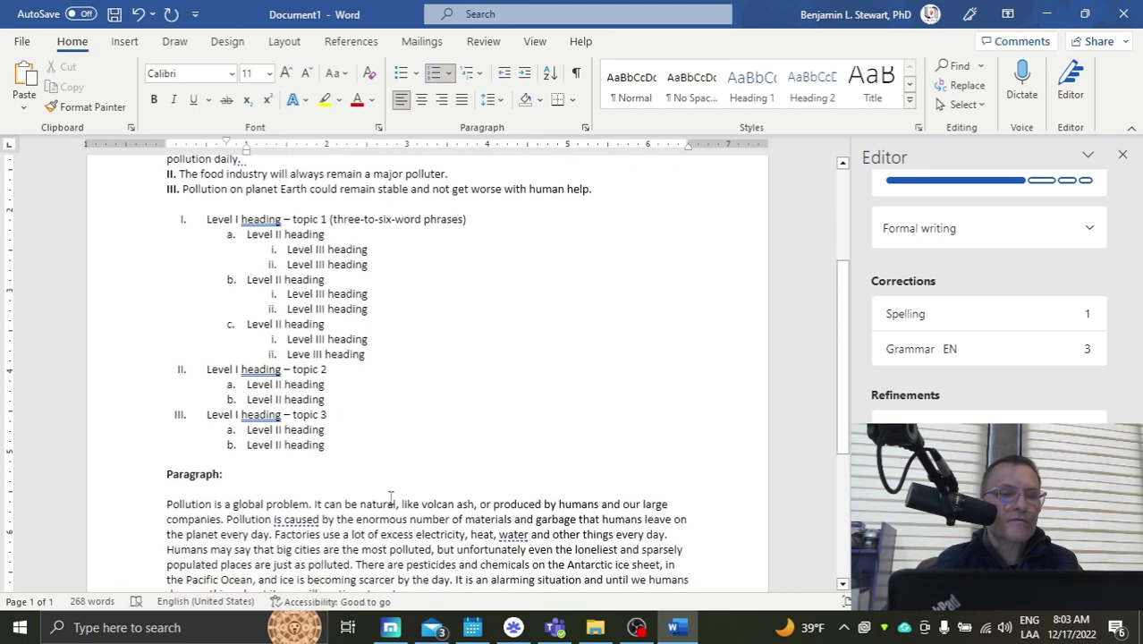
left_click_drag(388, 355, 214, 234)
left_click(215, 235)
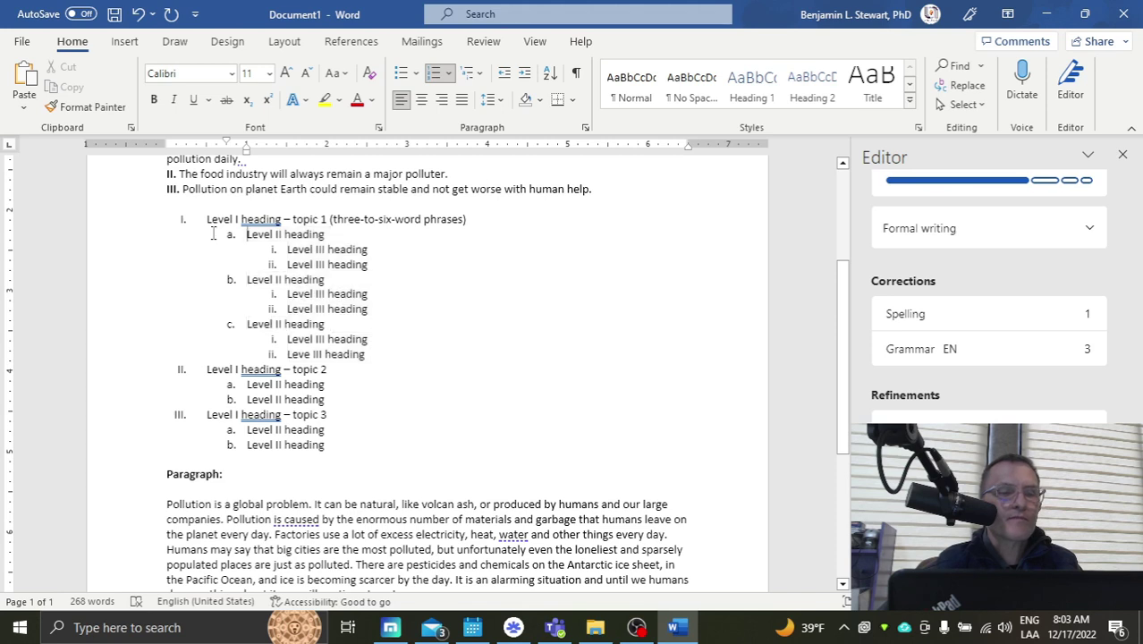
left_click_drag(386, 355, 224, 240)
key("ctrl+c")
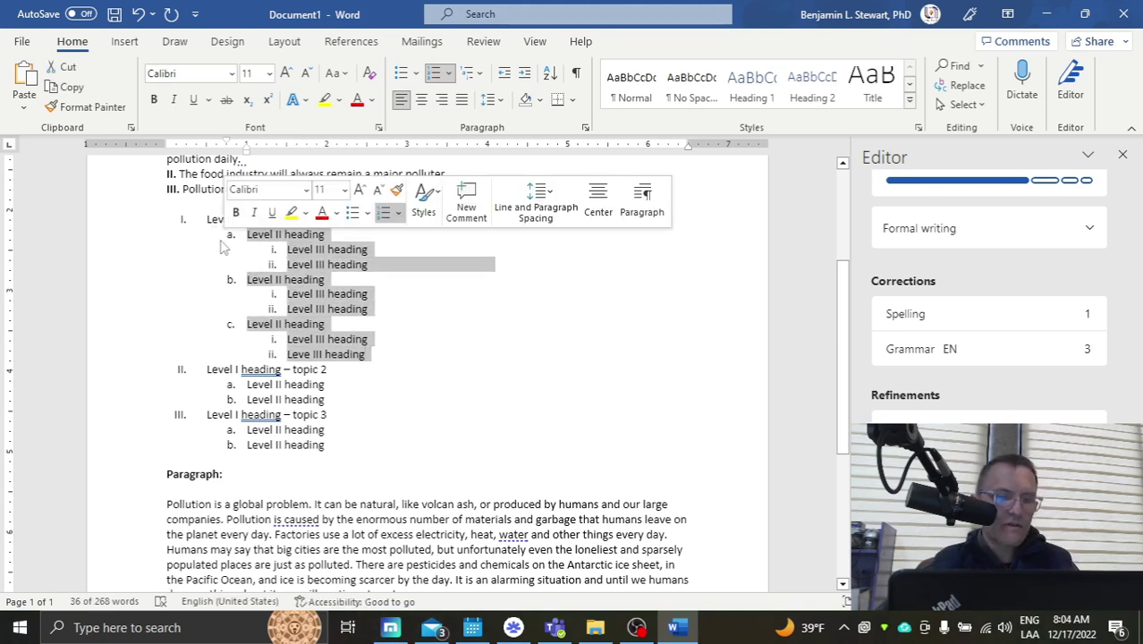
Replace topic 2's old sub-items with the pasted subheading block.
left_click(342, 372)
key("Return")
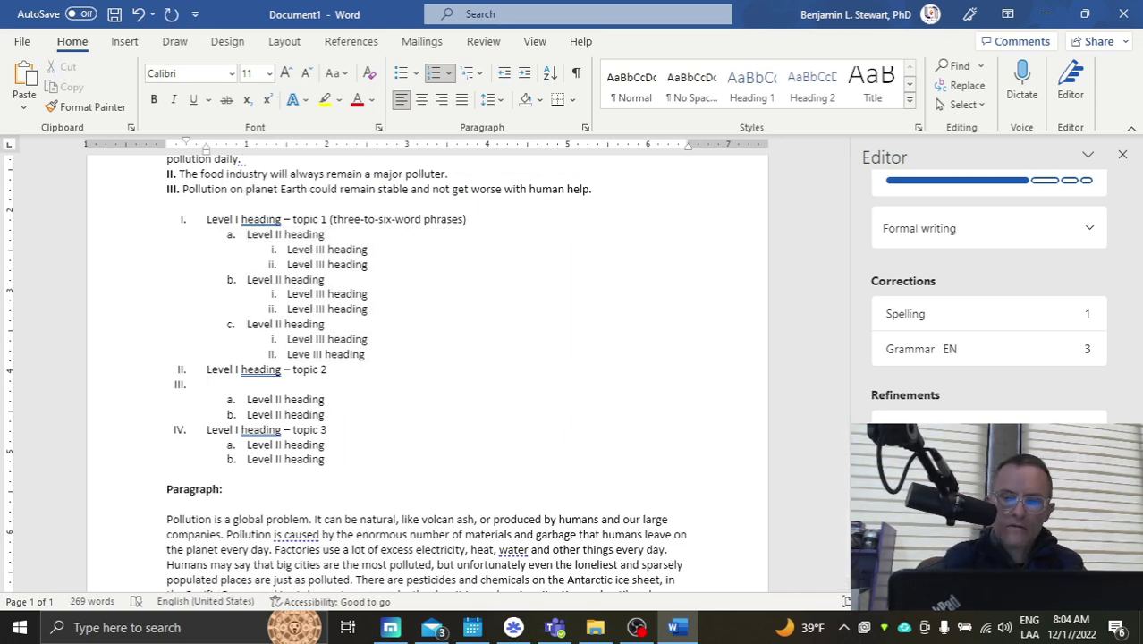
key("Delete")
key("Delete")
key("Delete")
key("Delete")
key("Delete")
key("Delete")
key("Delete")
key("Delete")
key("Delete")
key("Delete")
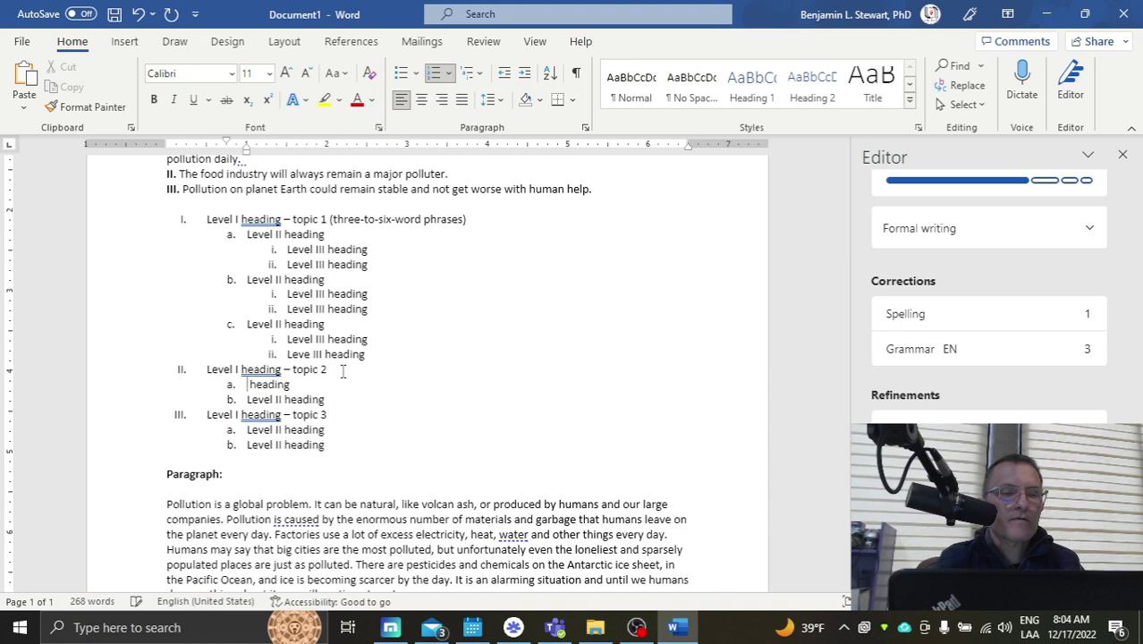
key("Delete")
key("Delete")
key("Delete")
key("Delete")
key("Delete")
key("Delete")
key("Delete")
key("Delete")
key("Delete")
key("Delete")
key("Delete")
key("Delete")
key("Delete")
key("Delete")
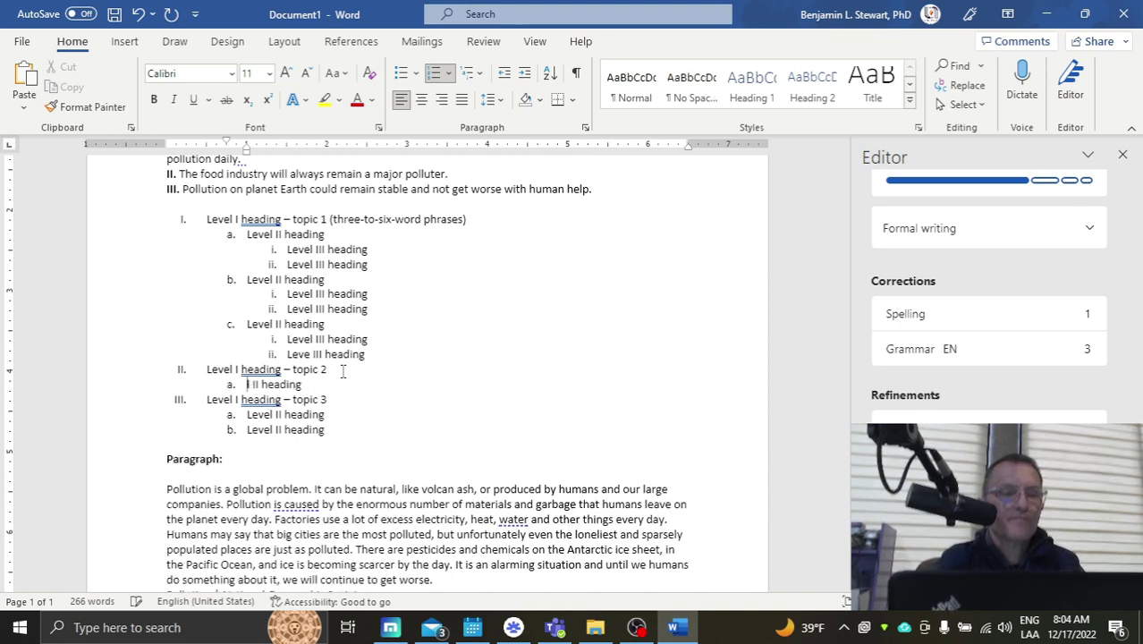
key("Delete")
key("Delete")
key("Delete")
key("Delete")
key("Delete")
key("Delete")
key("Delete")
key("Delete")
key("Delete")
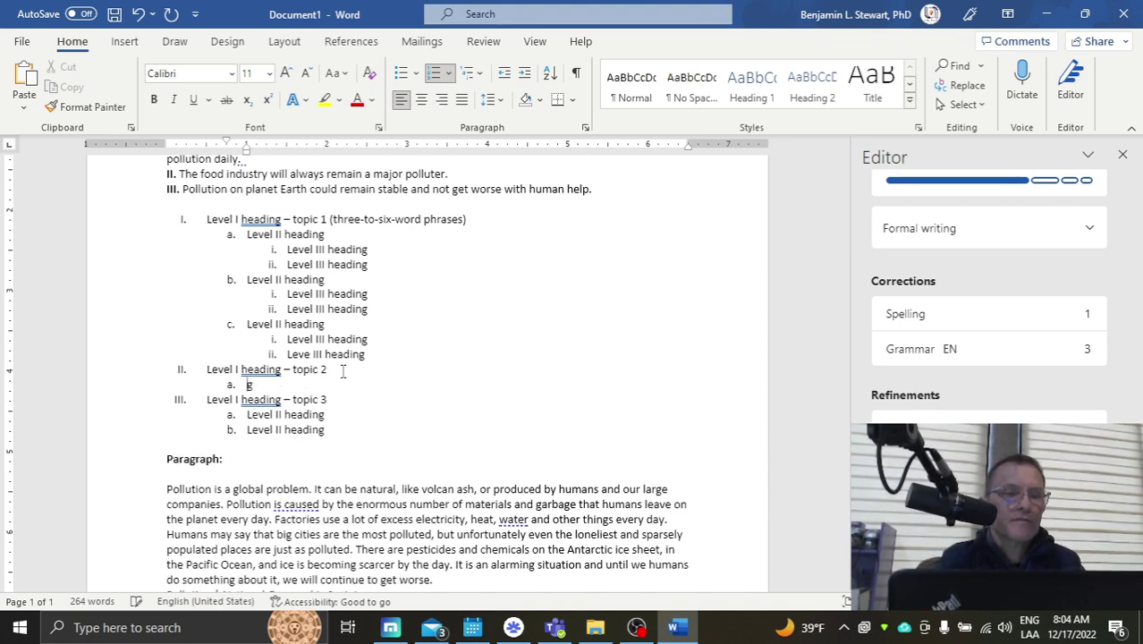
key("Delete")
key("BackSpace")
key("BackSpace")
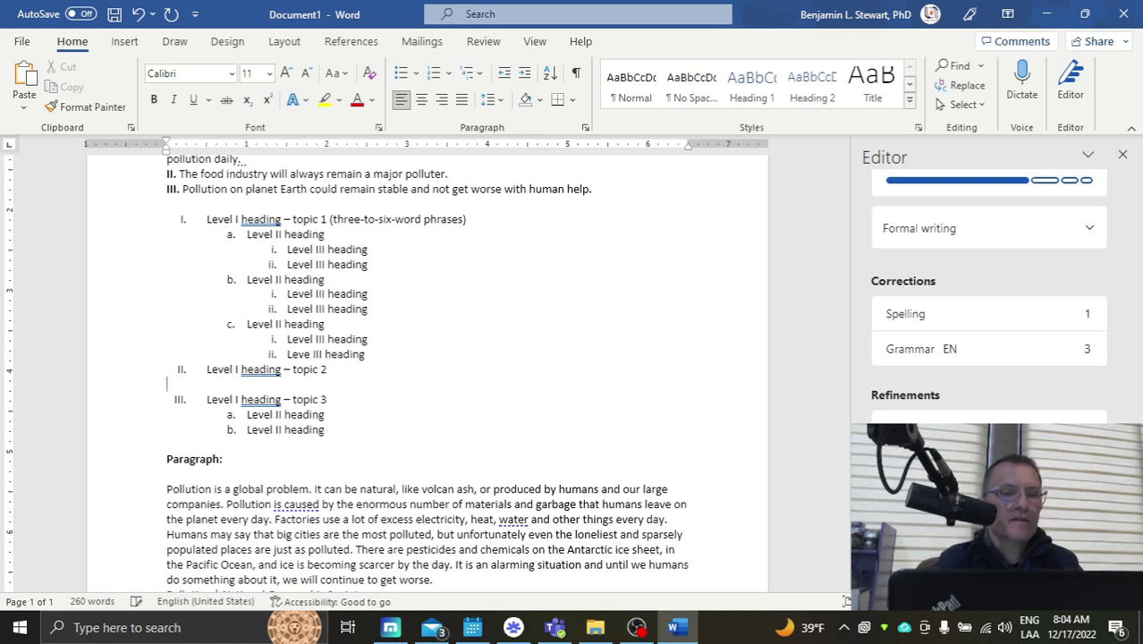
left_click(340, 369)
key("Delete")
key("Return")
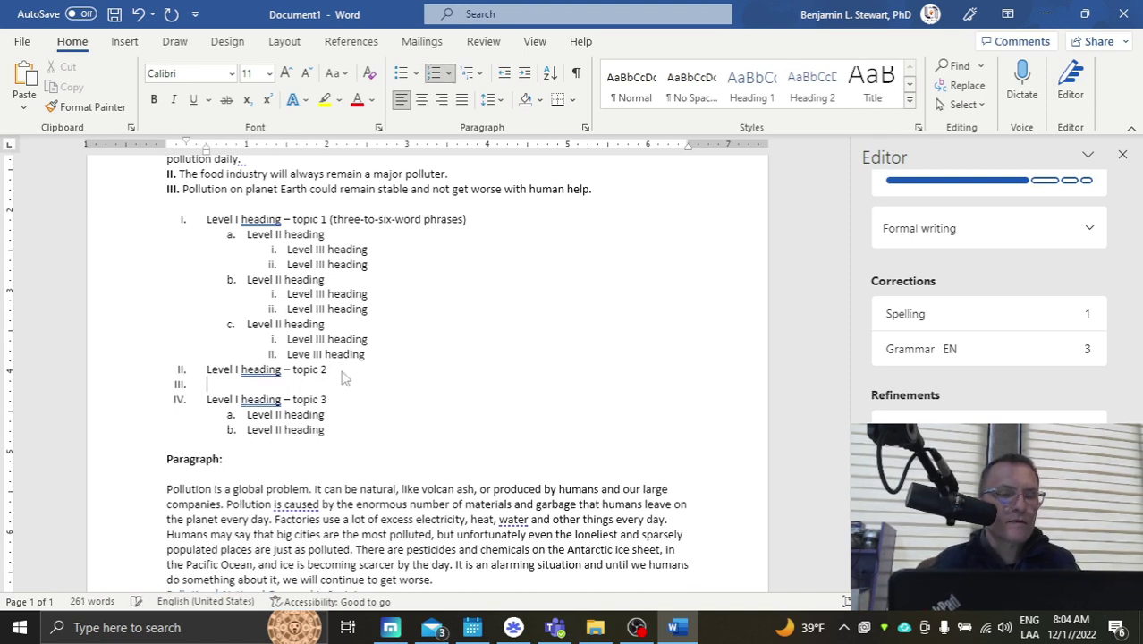
key("ctrl+v")
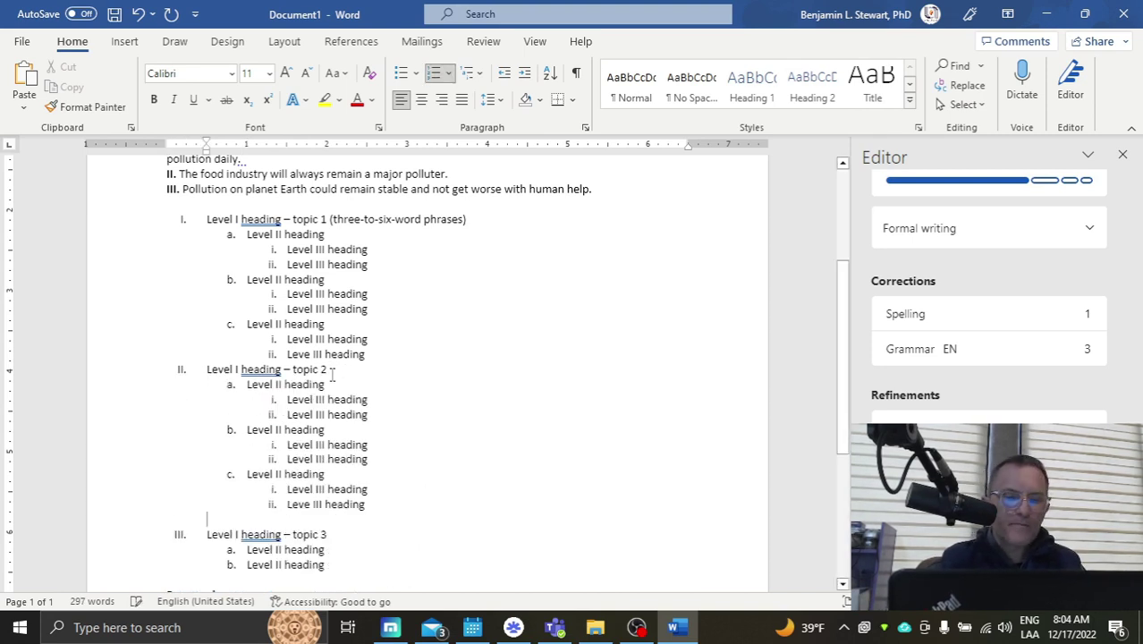
key("BackSpace")
key("BackSpace")
Replace topic 3's two Level II items with the pasted subheading block.
scroll(338, 376, "down", 2)
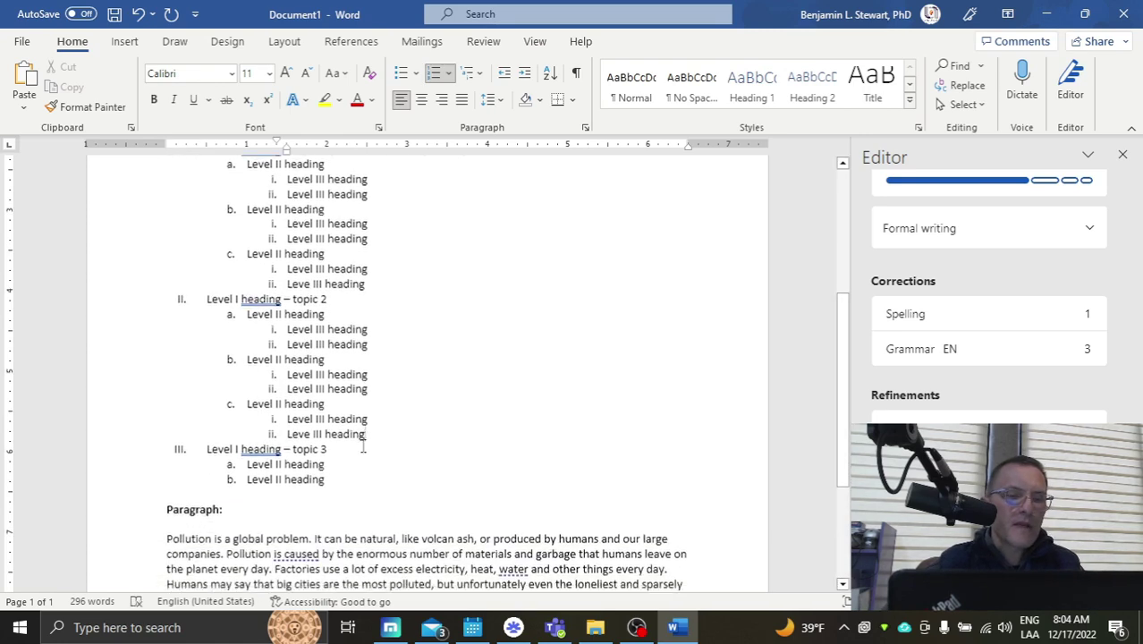
left_click_drag(340, 469, 230, 453)
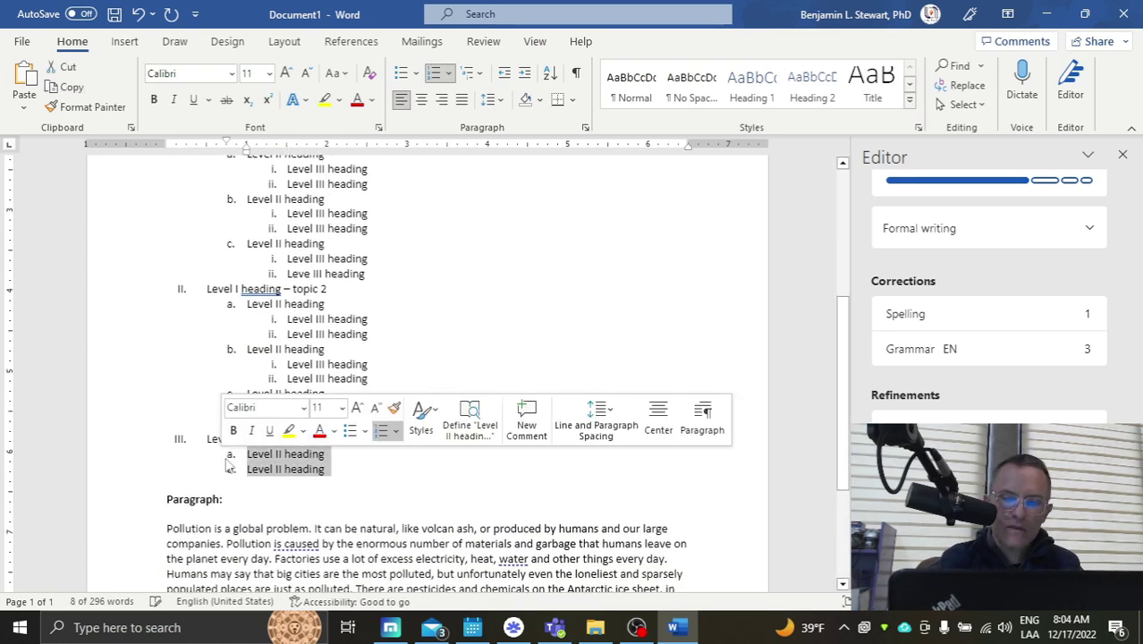
key("BackSpace")
key("Return")
key("ctrl+v")
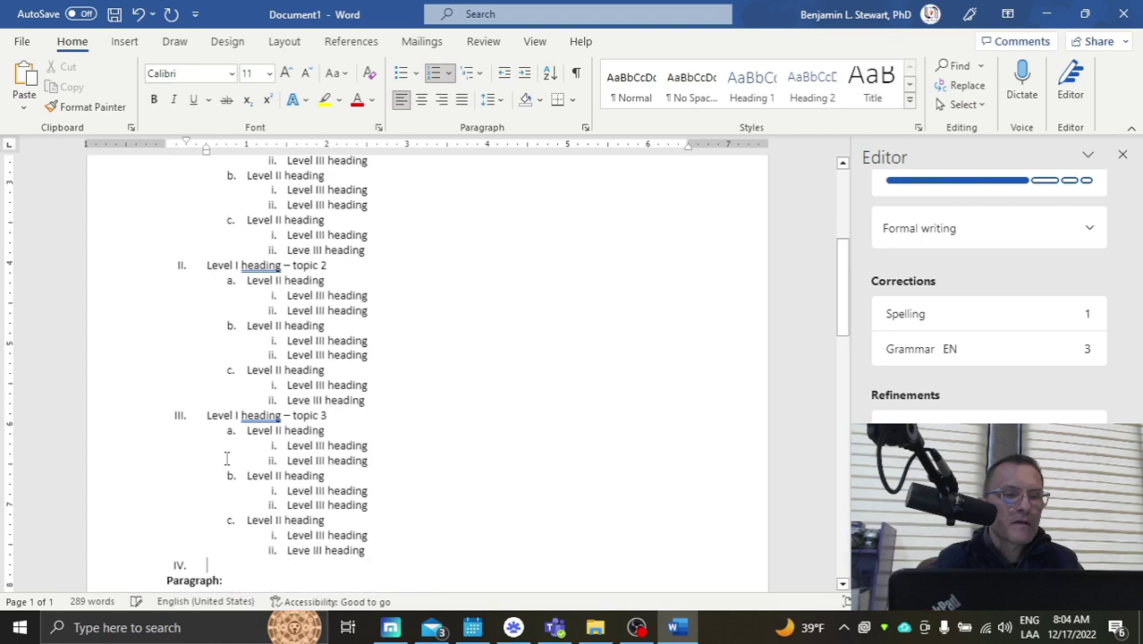
scroll(229, 463, "up", 6)
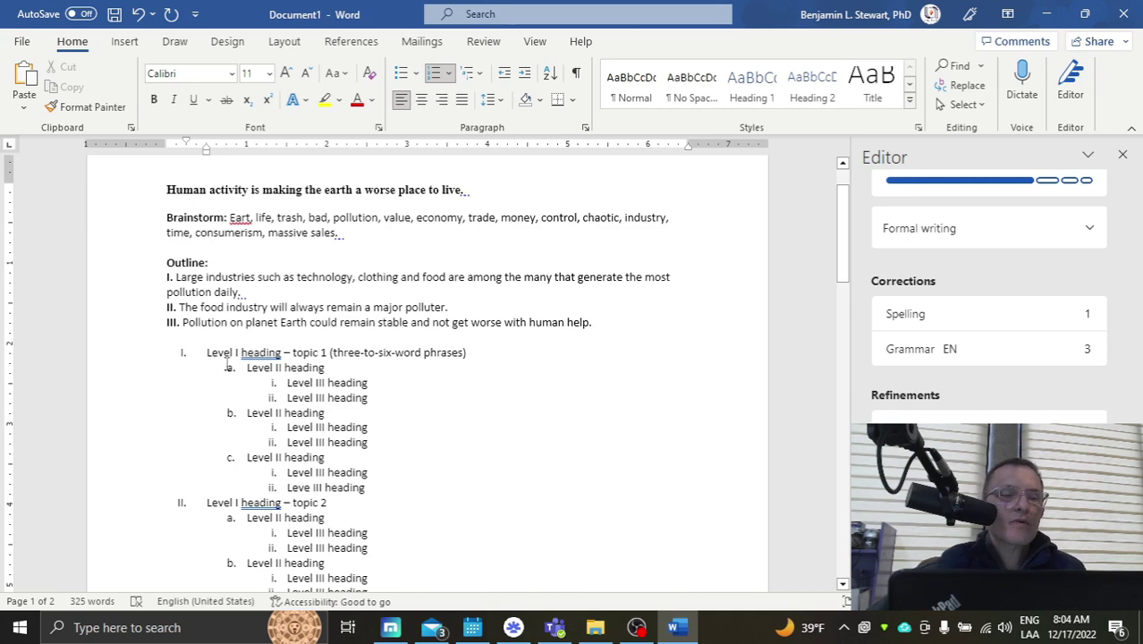
scroll(228, 367, "down", 2)
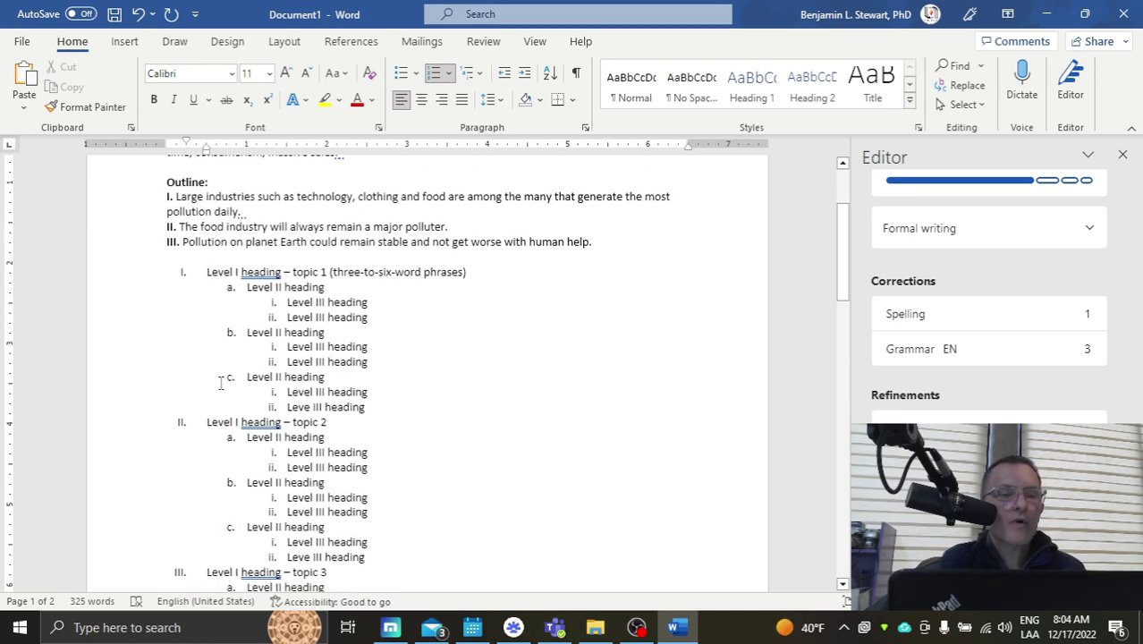
scroll(220, 383, "down", 1)
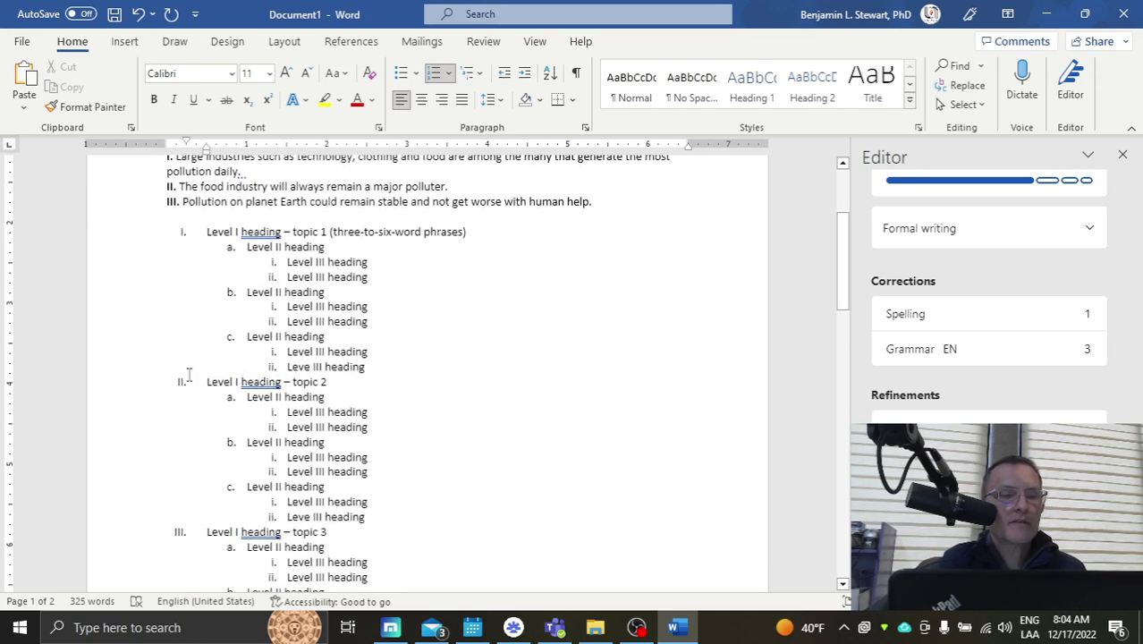
double_click(273, 524)
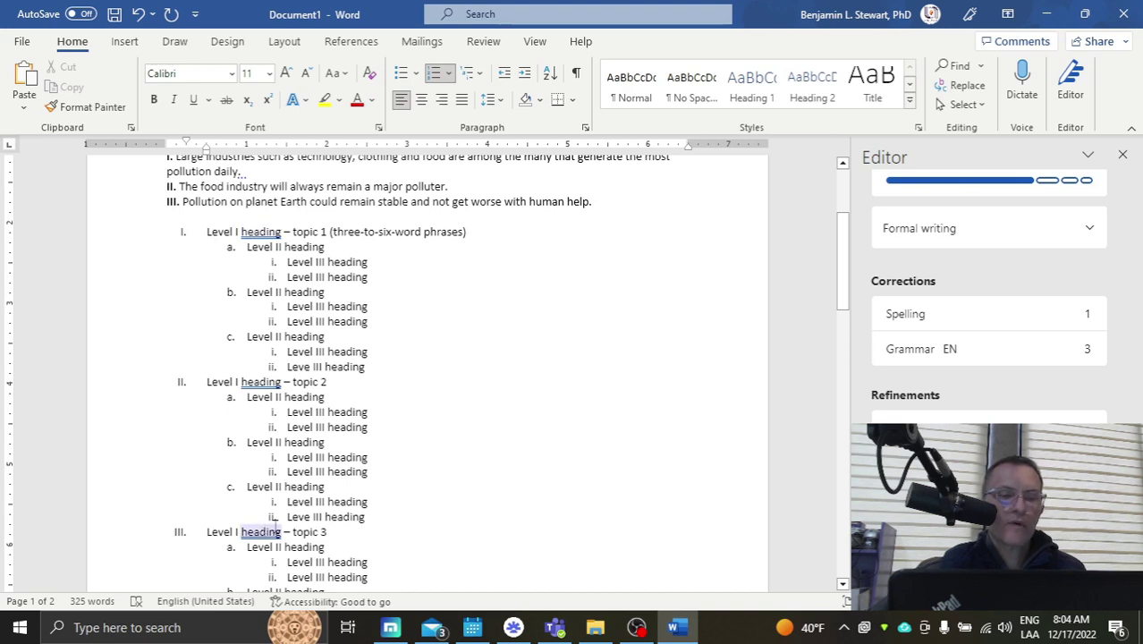
left_click(274, 521)
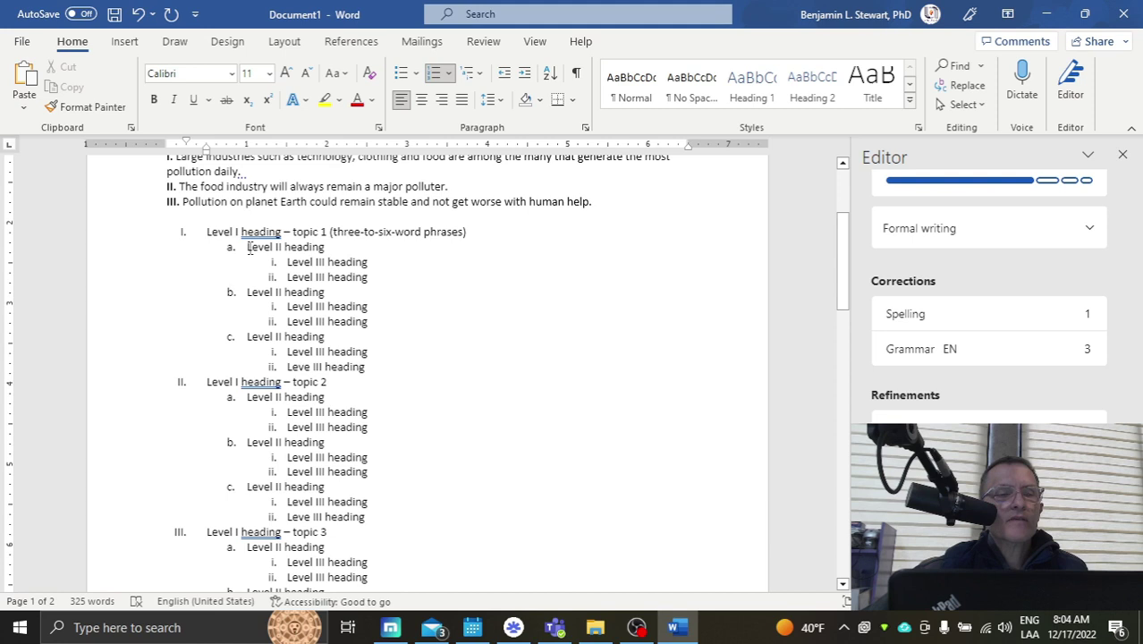
left_click_drag(248, 248, 325, 248)
left_click_drag(248, 292, 325, 294)
left_click_drag(247, 337, 324, 340)
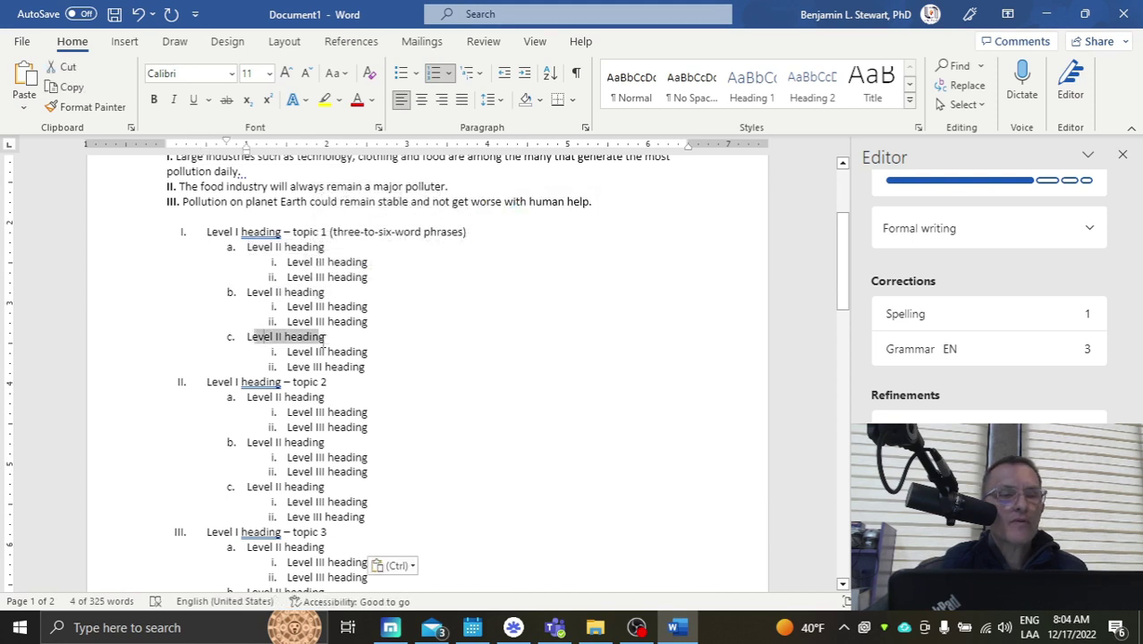
left_click(286, 262)
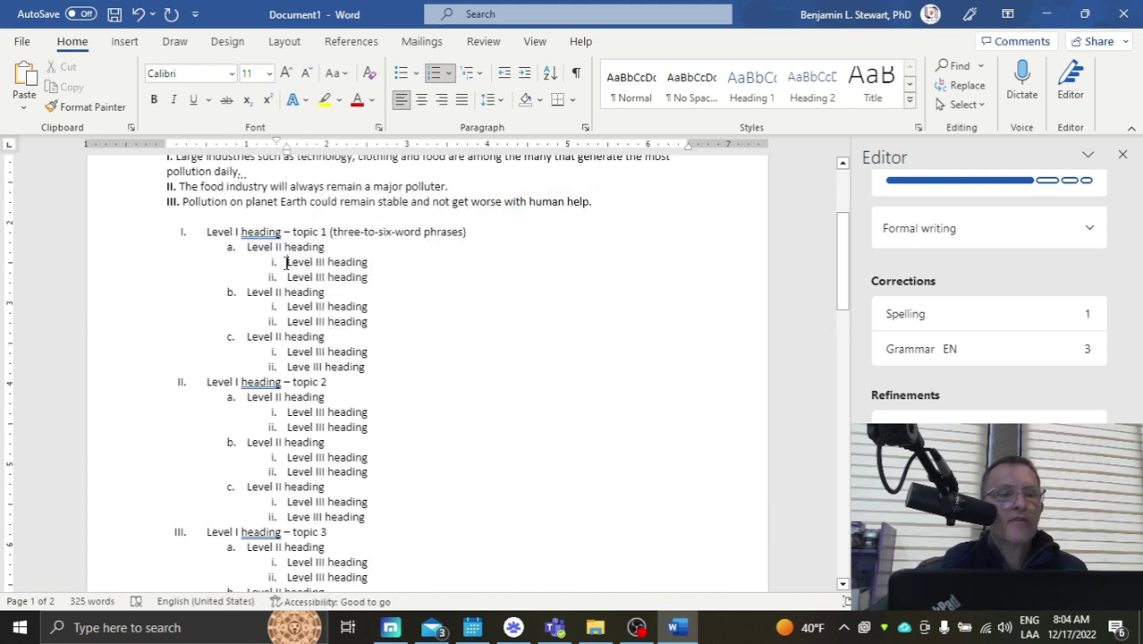
left_click_drag(287, 262, 336, 280)
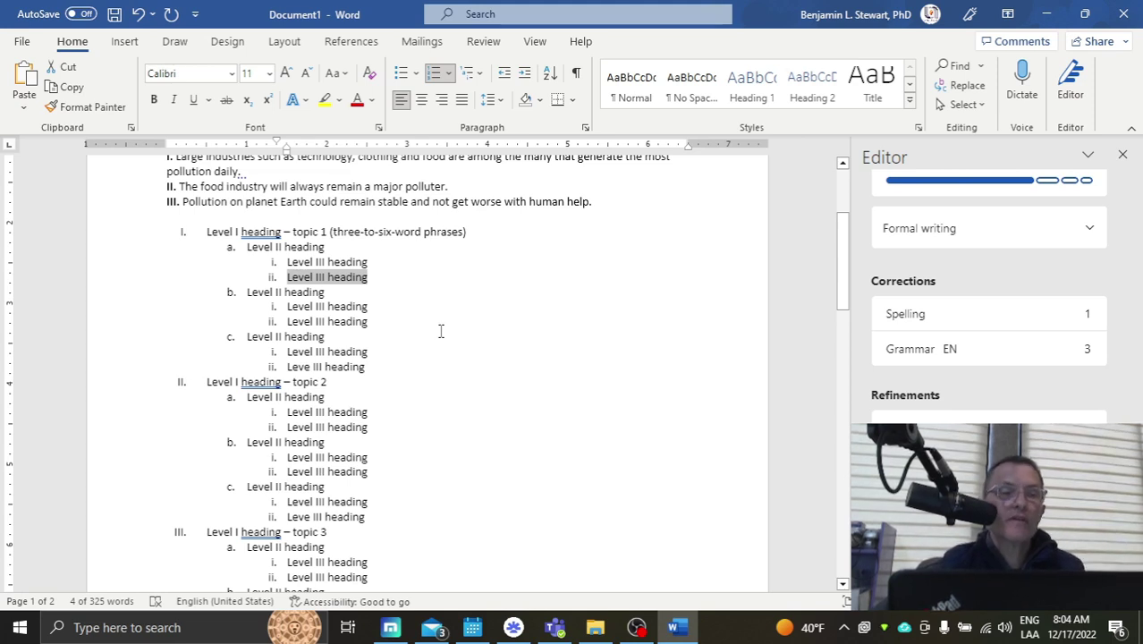
left_click_drag(221, 232, 283, 234)
left_click_drag(208, 382, 281, 382)
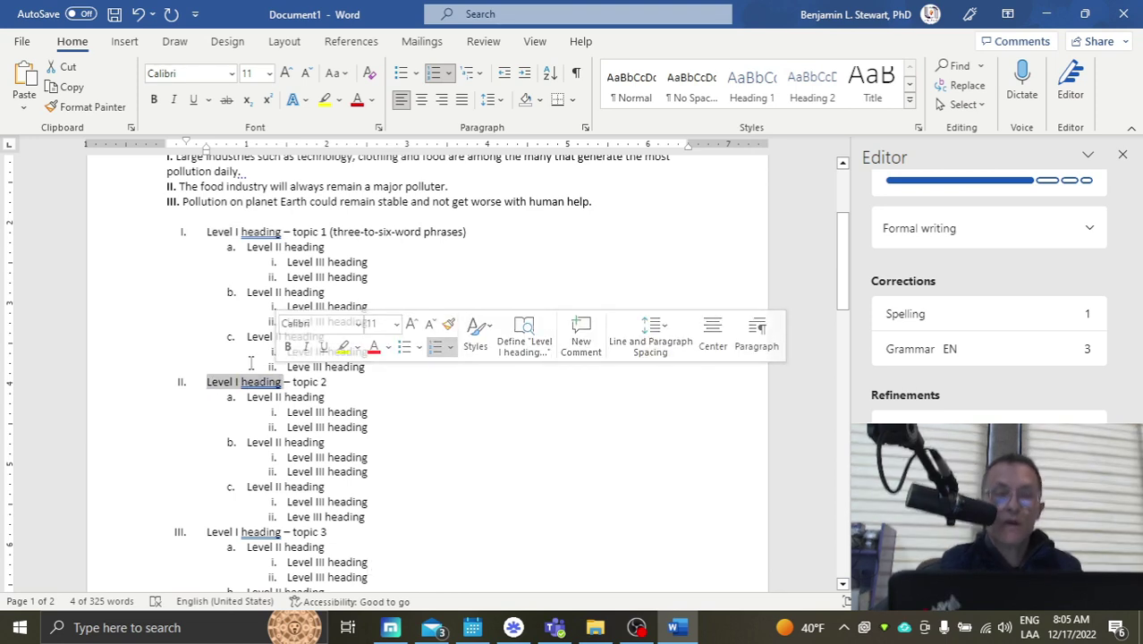
left_click_drag(248, 247, 369, 368)
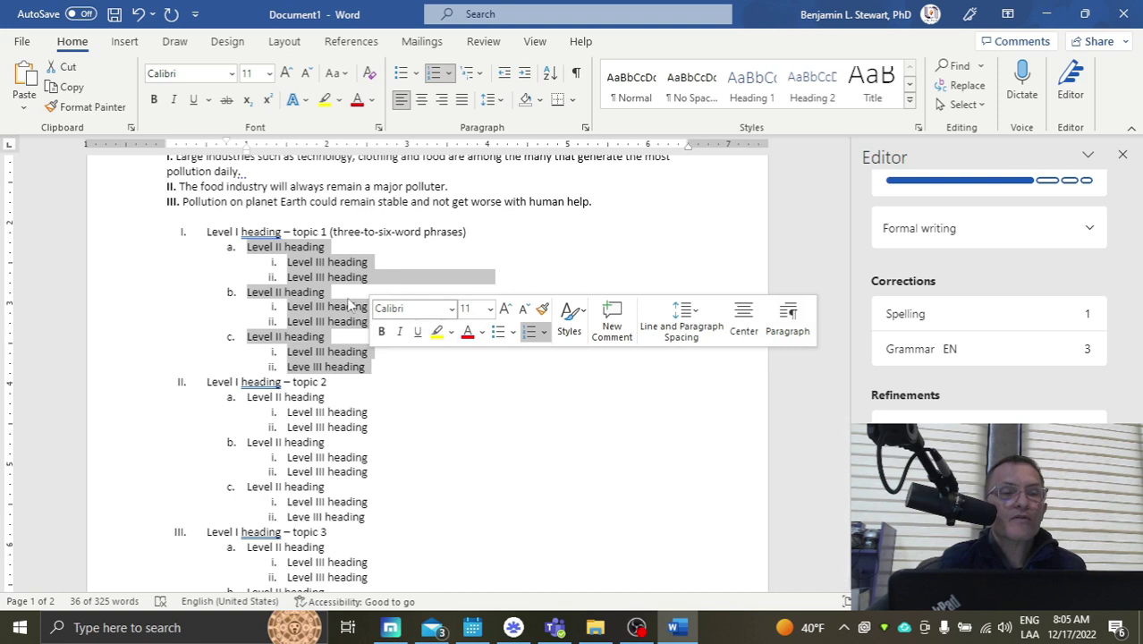
left_click_drag(247, 247, 324, 248)
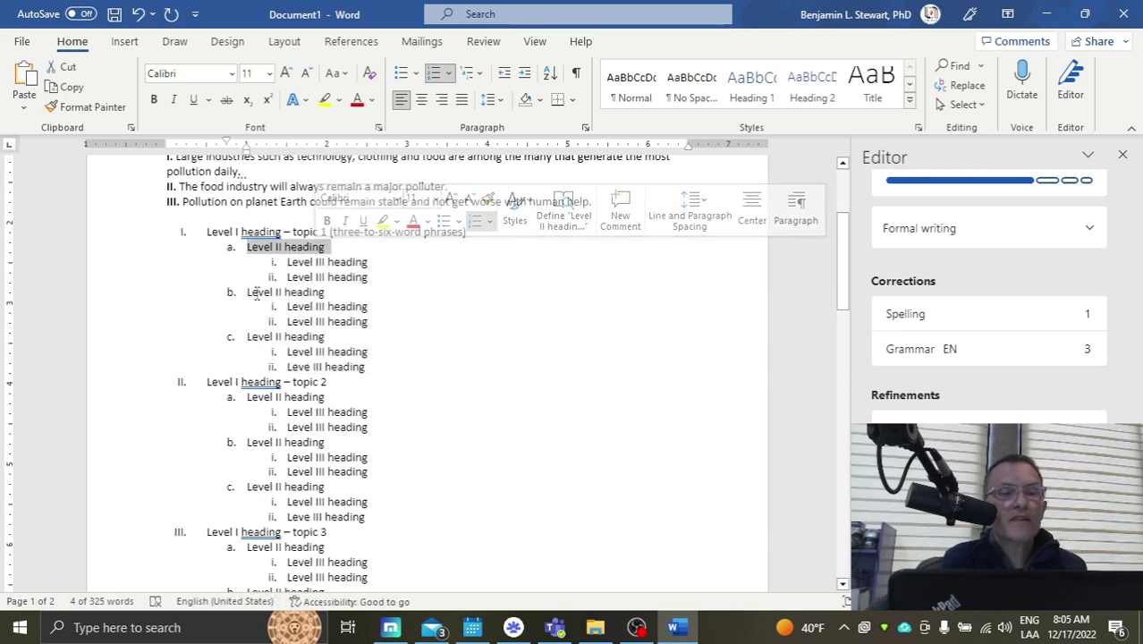
left_click_drag(247, 292, 324, 293)
left_click_drag(246, 336, 323, 338)
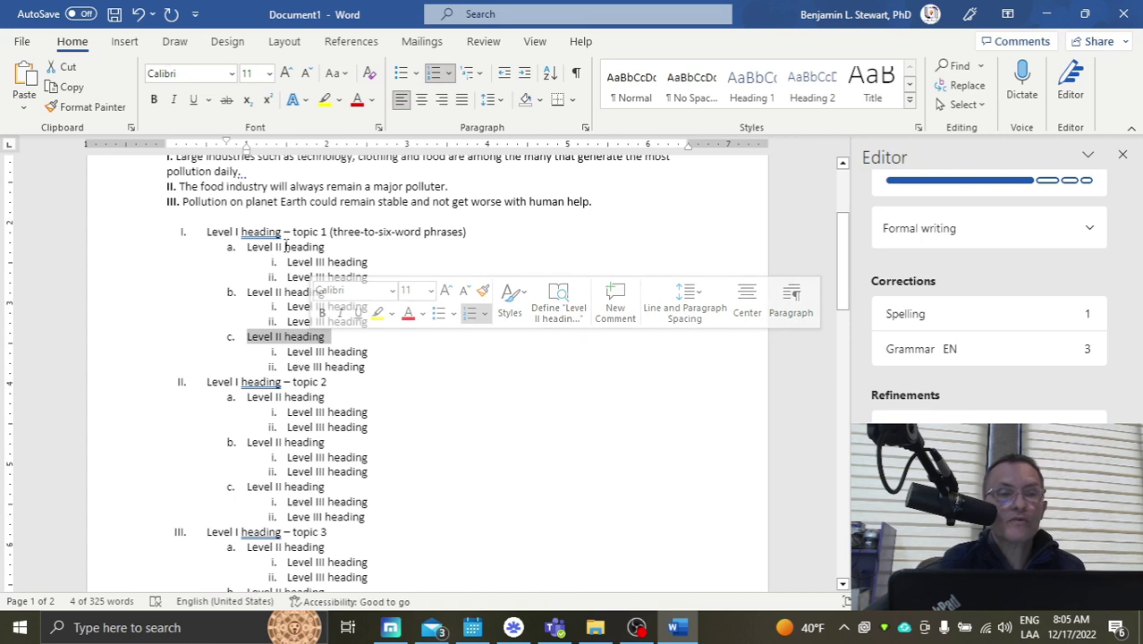
left_click(278, 262)
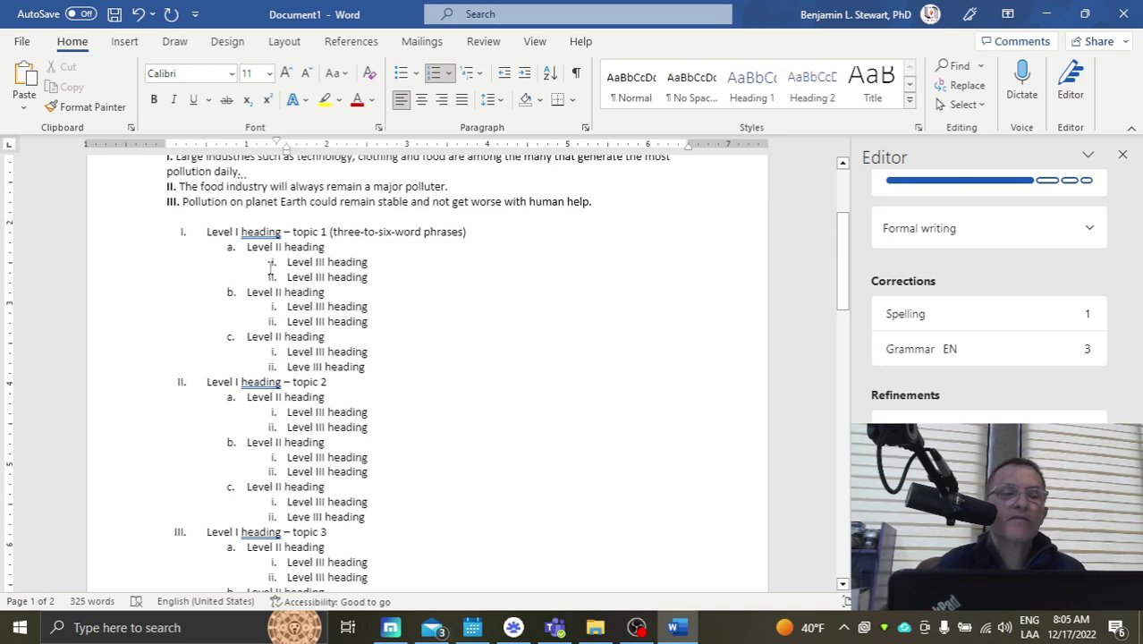
left_click_drag(288, 262, 368, 279)
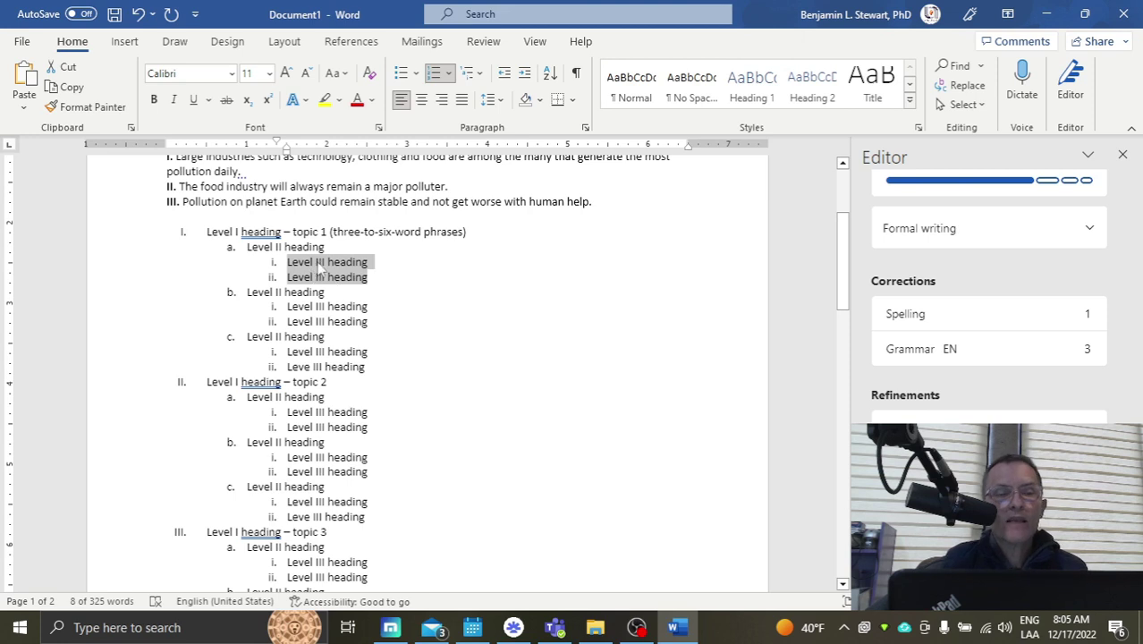
left_click_drag(297, 268, 294, 263)
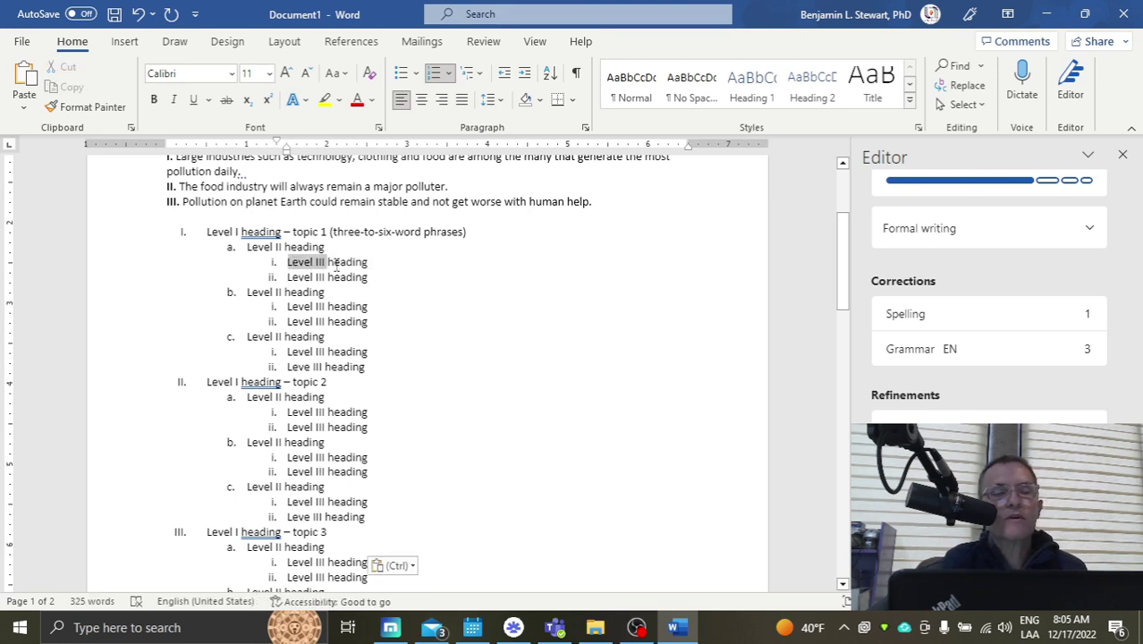
left_click_drag(367, 282, 364, 277)
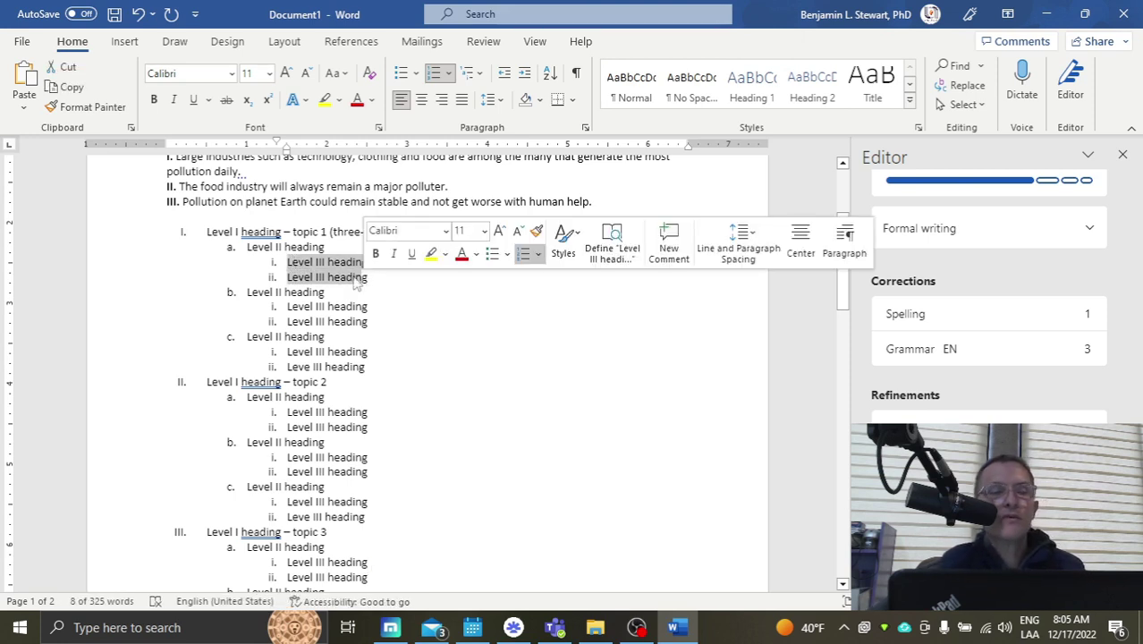
left_click(263, 250)
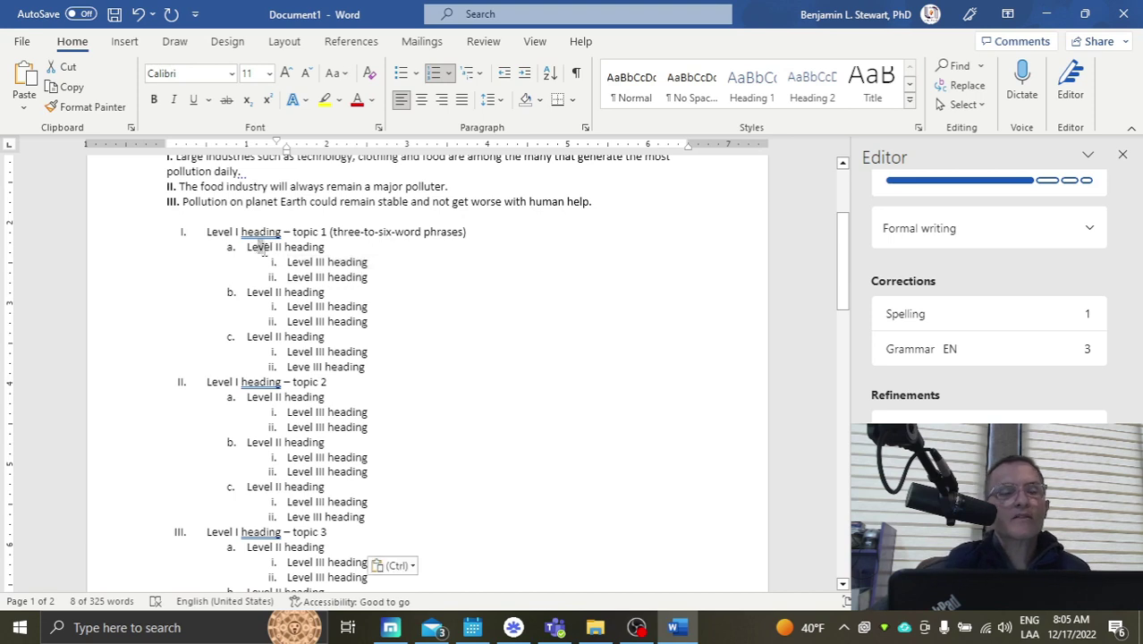
left_click(216, 233)
left_click_drag(208, 234, 358, 534)
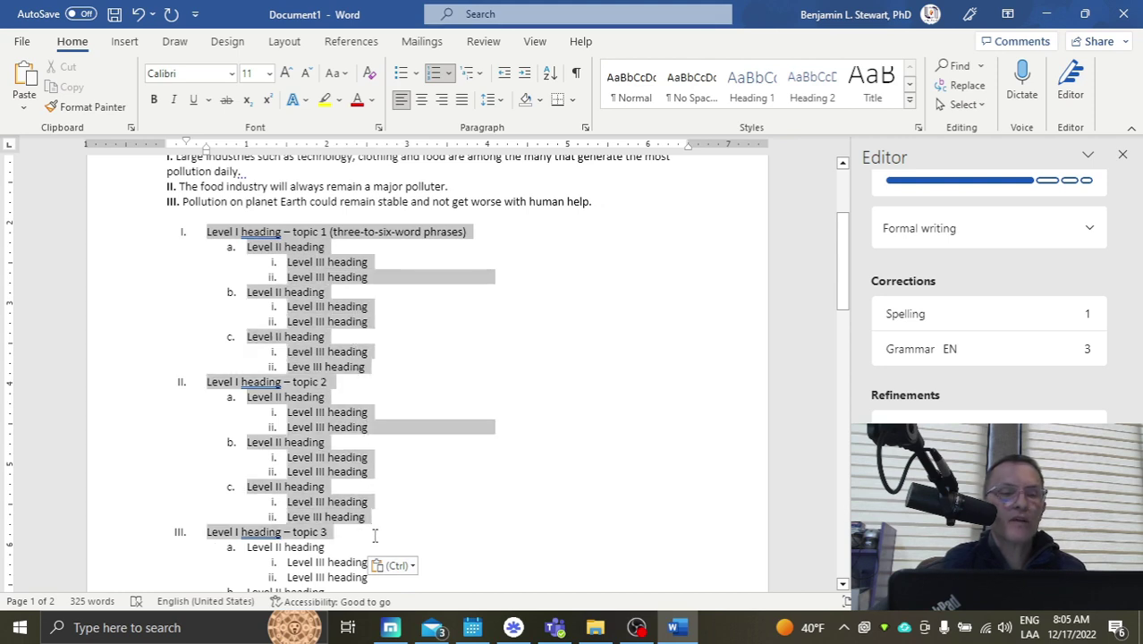
left_click(368, 352)
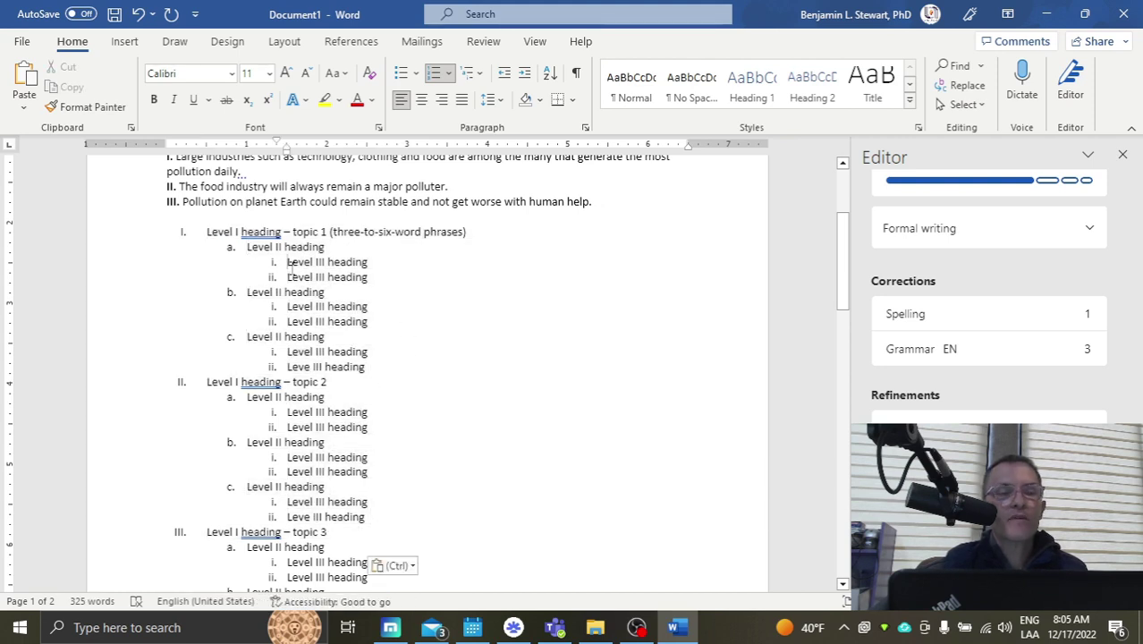
left_click_drag(287, 262, 368, 278)
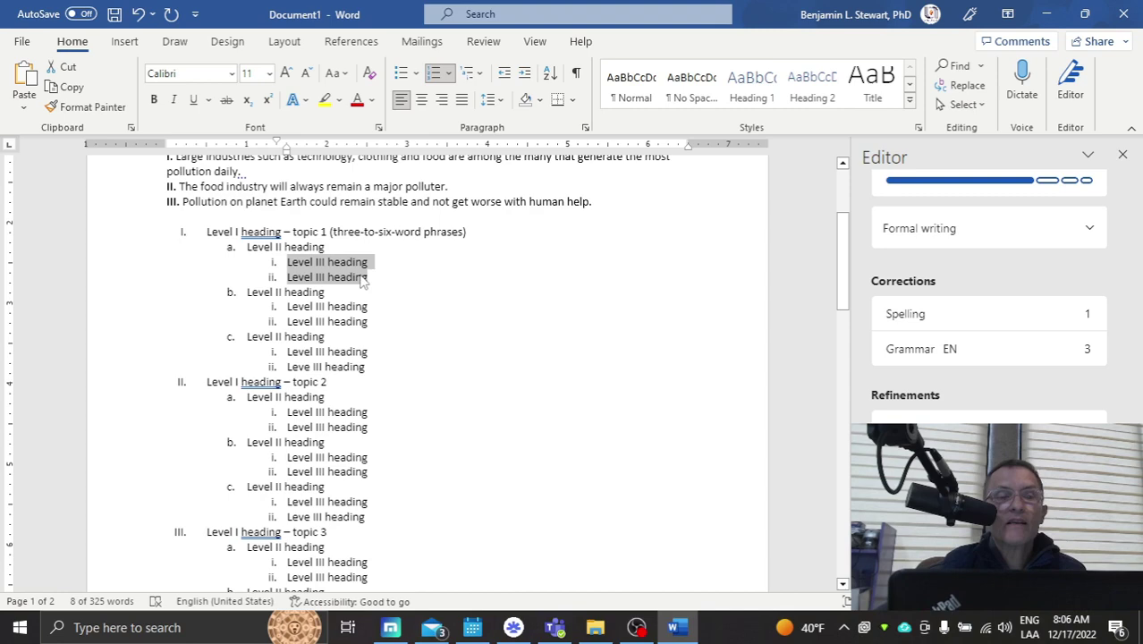
left_click(361, 281)
left_click_drag(208, 231, 383, 483)
key("ctrl+c")
scroll(380, 488, "down", 2)
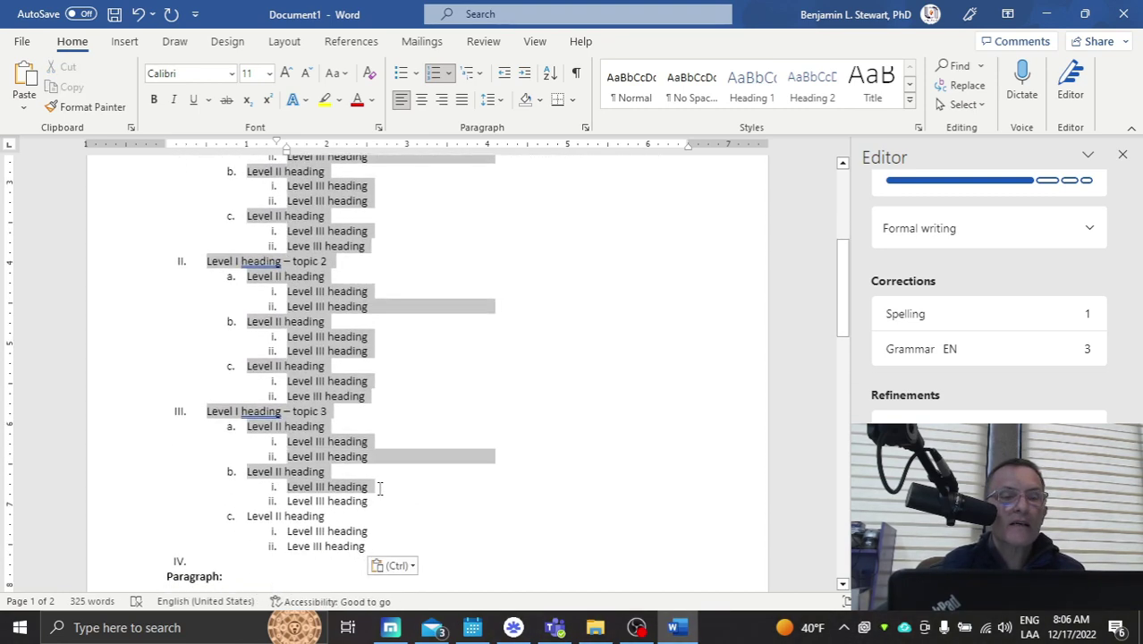
scroll(383, 483, "up", 3)
left_click(289, 304)
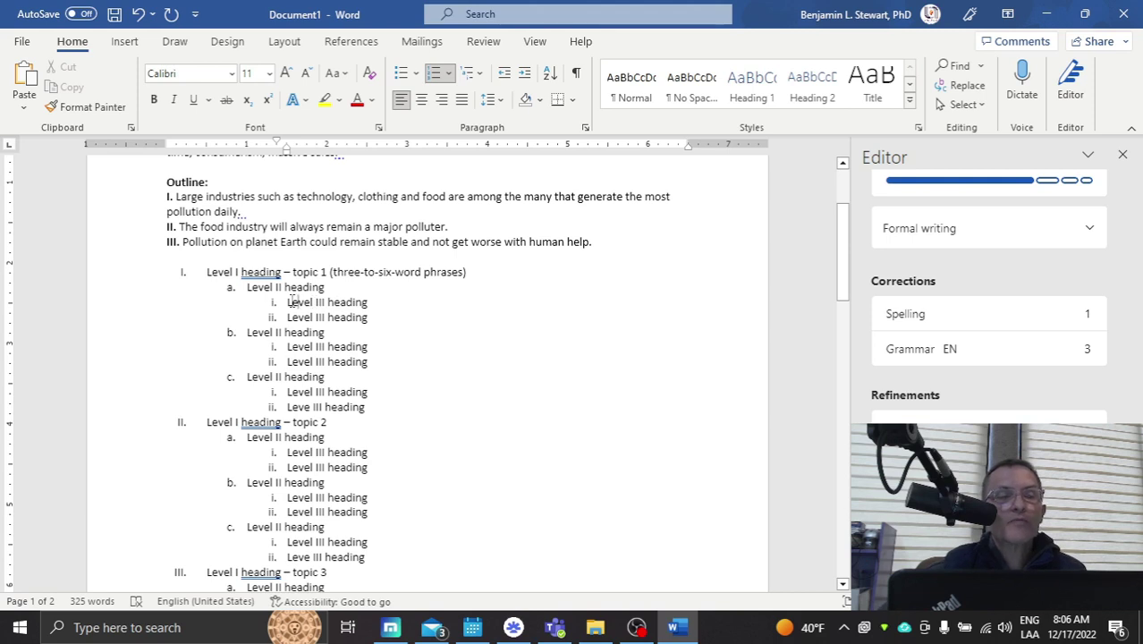
left_click_drag(287, 302, 370, 319)
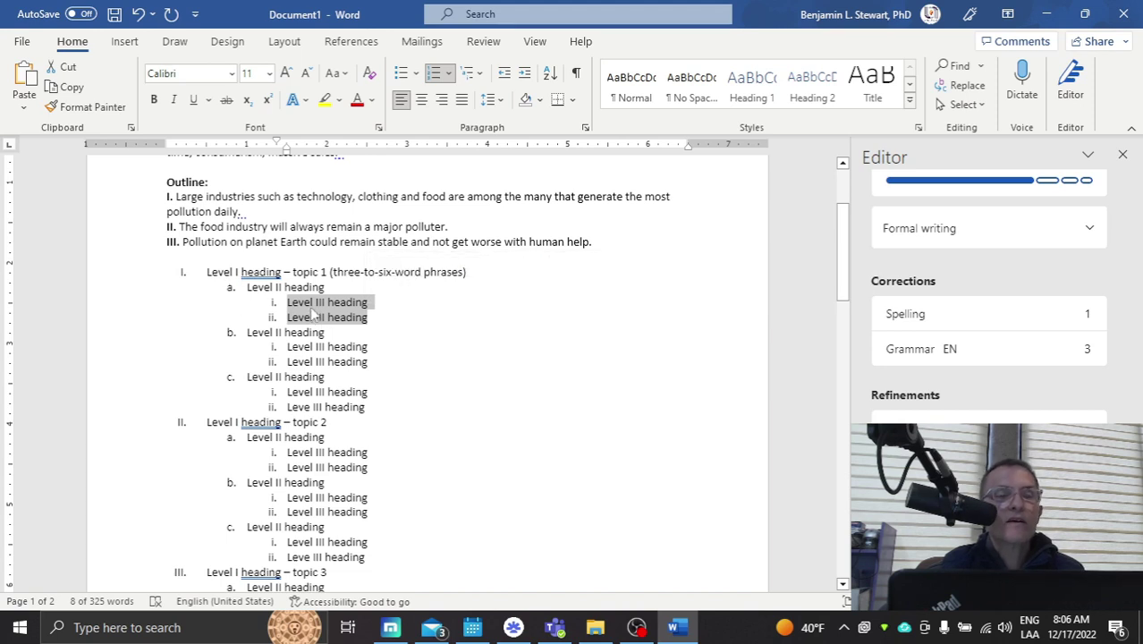
left_click(290, 308)
left_click_drag(287, 303, 368, 319)
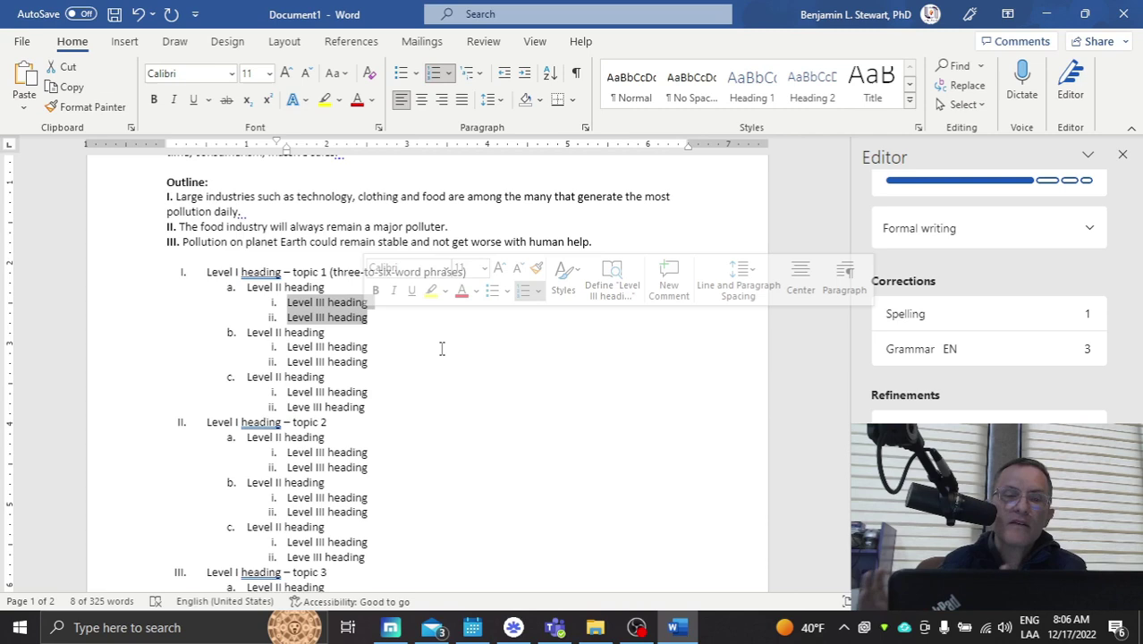
scroll(452, 339, "down", 1)
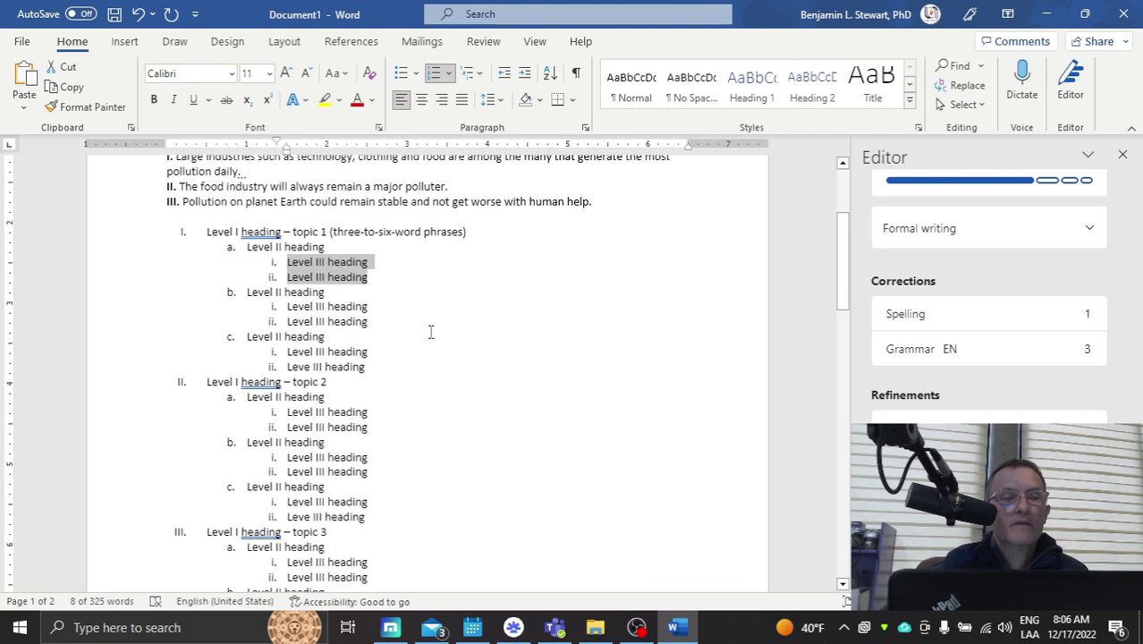
scroll(333, 308, "down", 5)
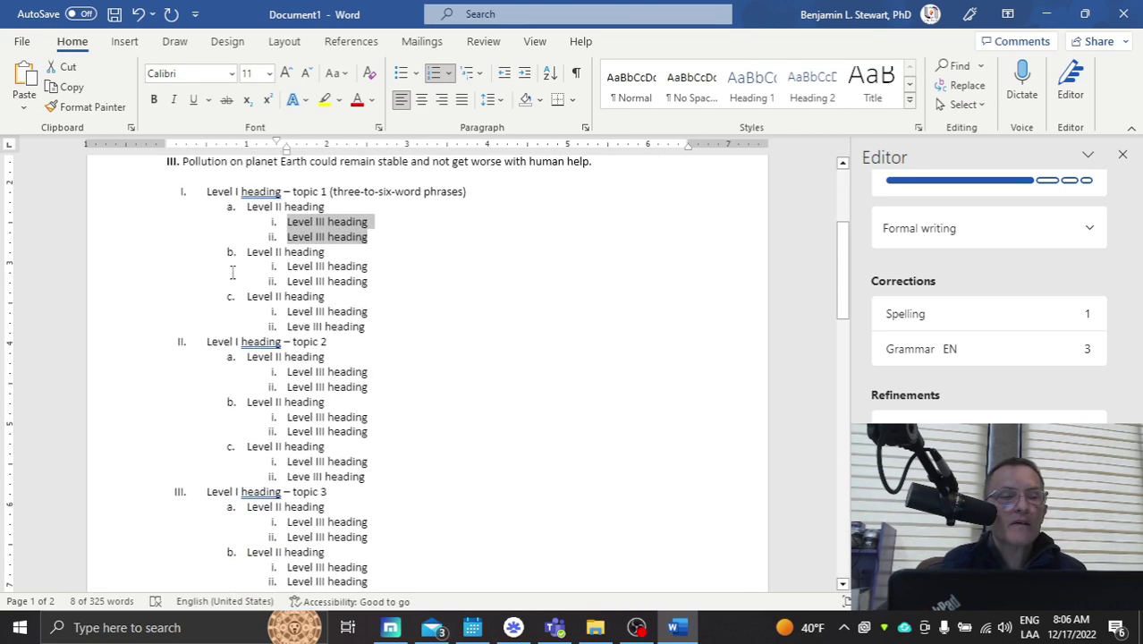
scroll(321, 298, "up", 4)
scroll(320, 297, "up", 3)
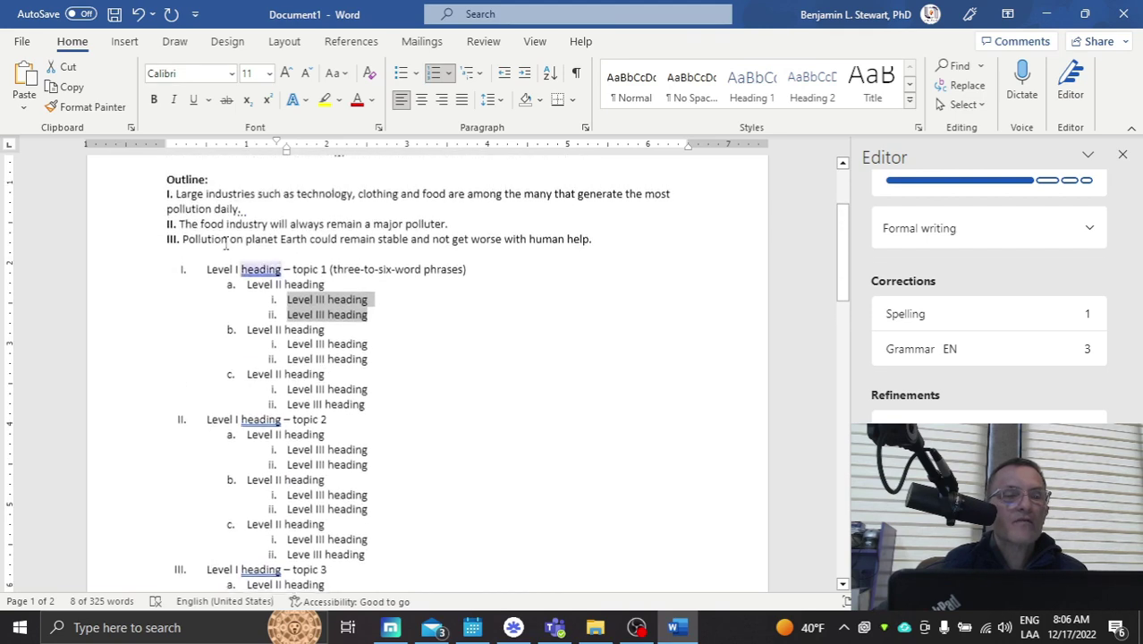
scroll(309, 291, "down", 7)
scroll(306, 289, "up", 7)
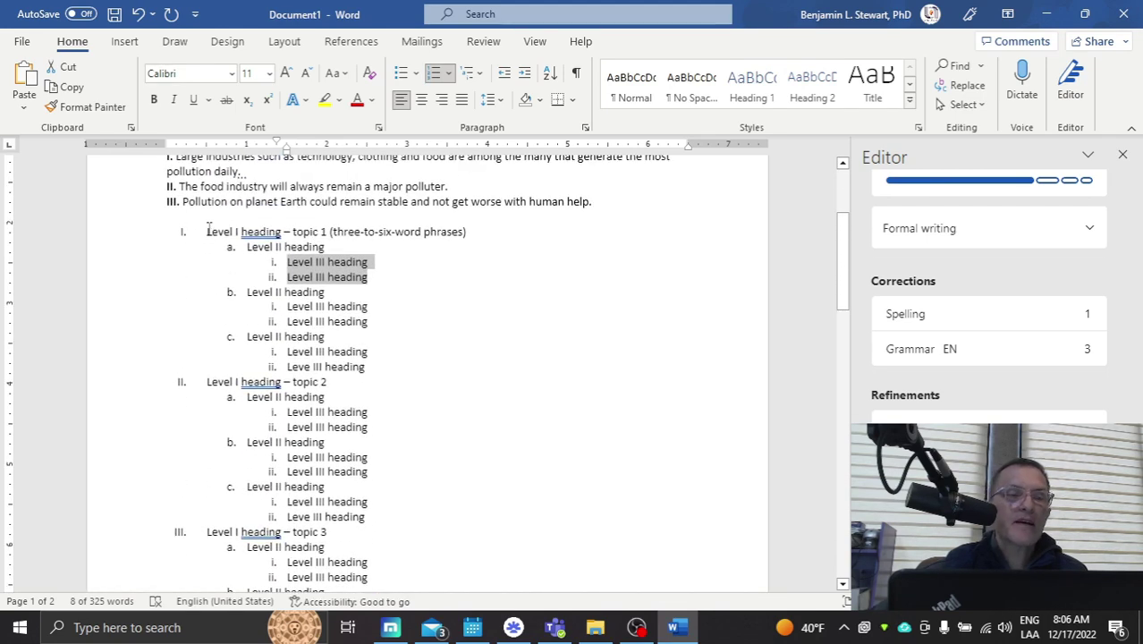
Select part of the outline and paste the copied template over it.
left_click_drag(207, 229, 383, 319)
scroll(388, 324, "down", 5)
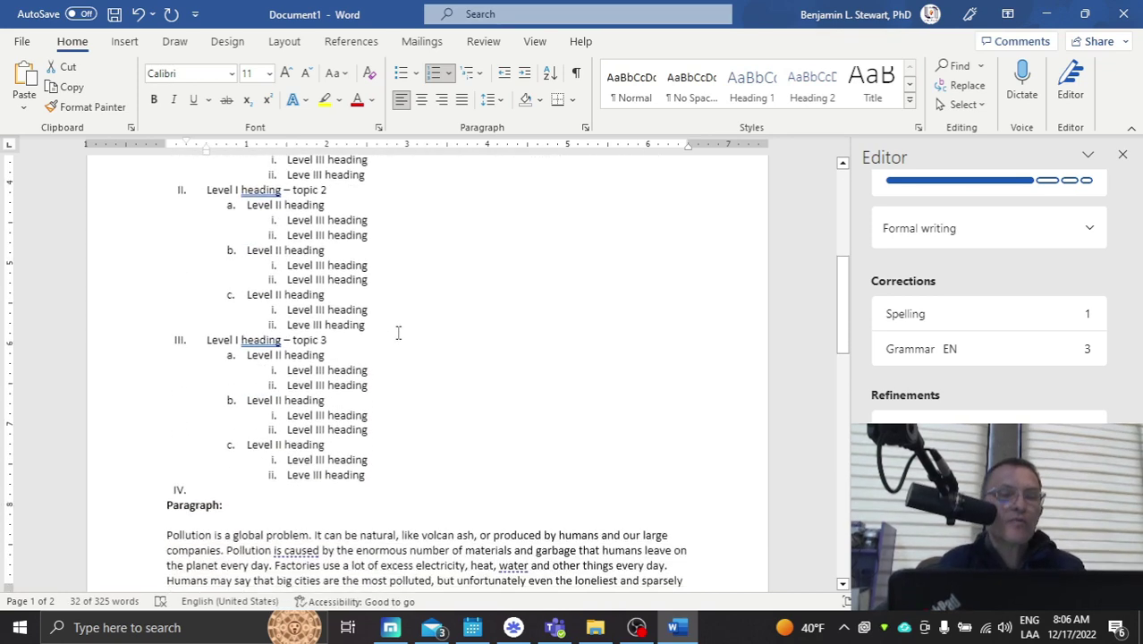
scroll(398, 333, "down", 1)
key("ctrl+v")
Extend the selection over the whole outline list and paste the template over it.
key("ctrl+shift+Home")
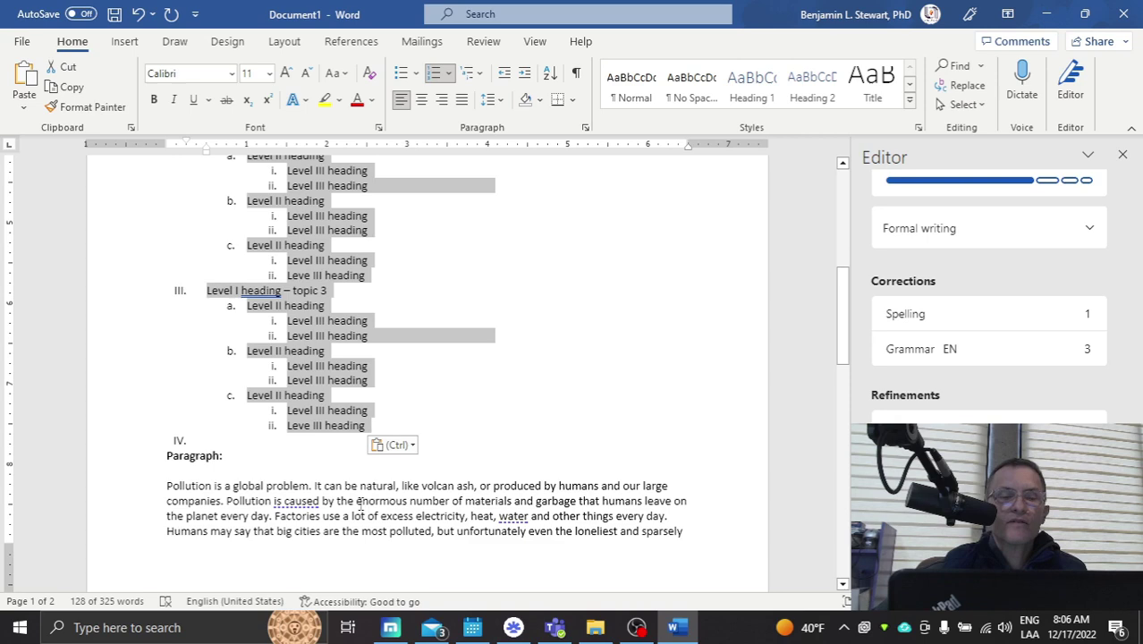
scroll(606, 398, "up", 7)
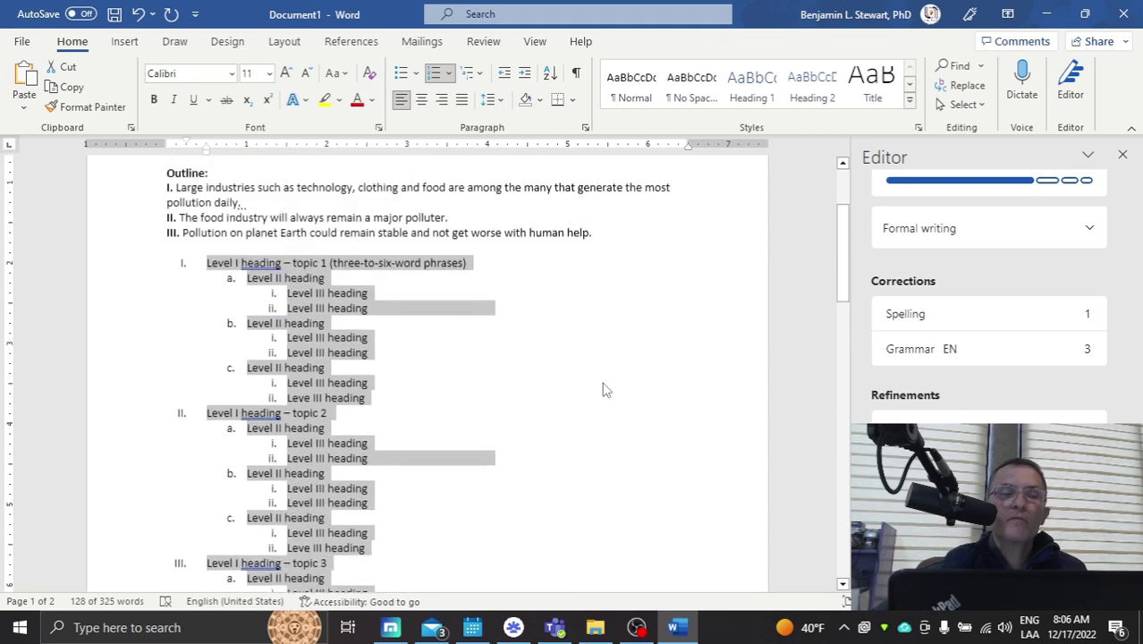
scroll(558, 379, "down", 3)
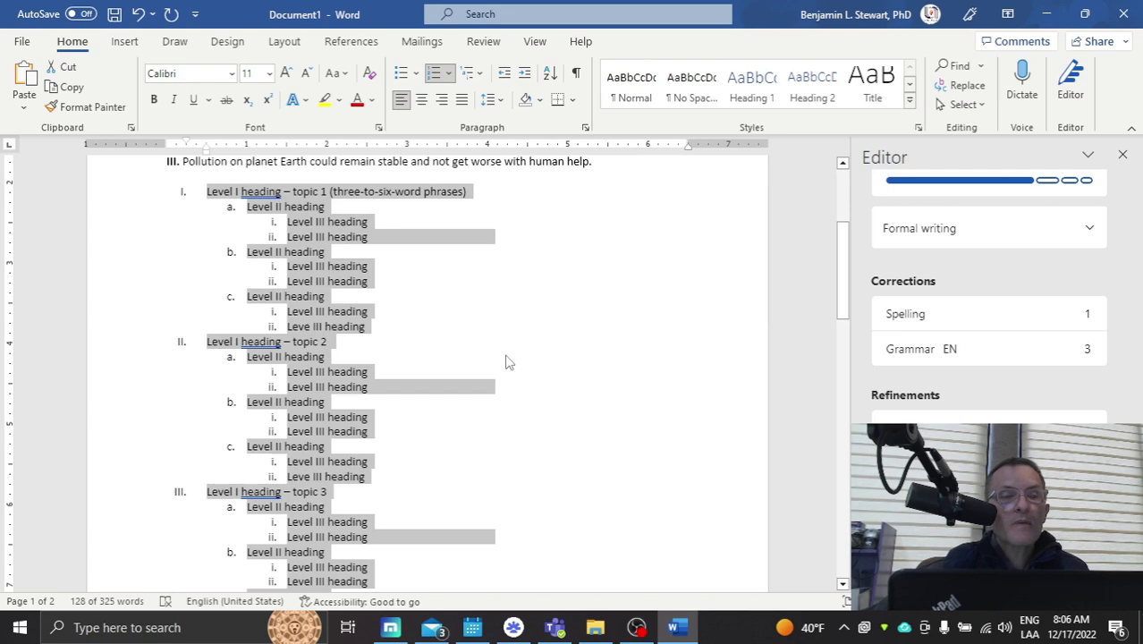
key("ctrl+v")
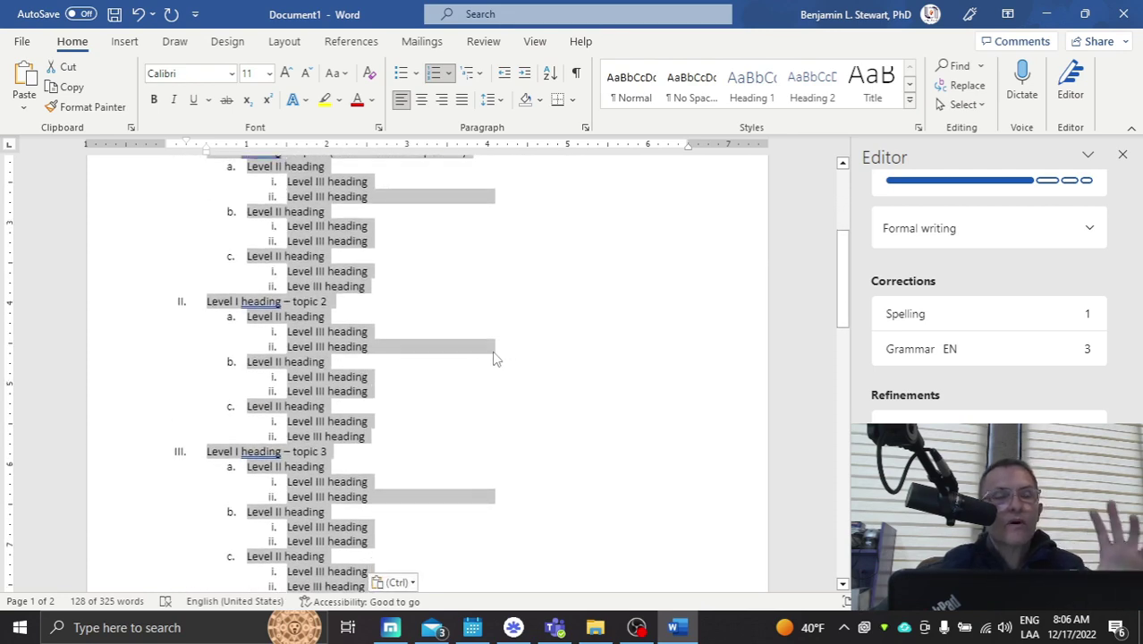
scroll(483, 351, "down", 5)
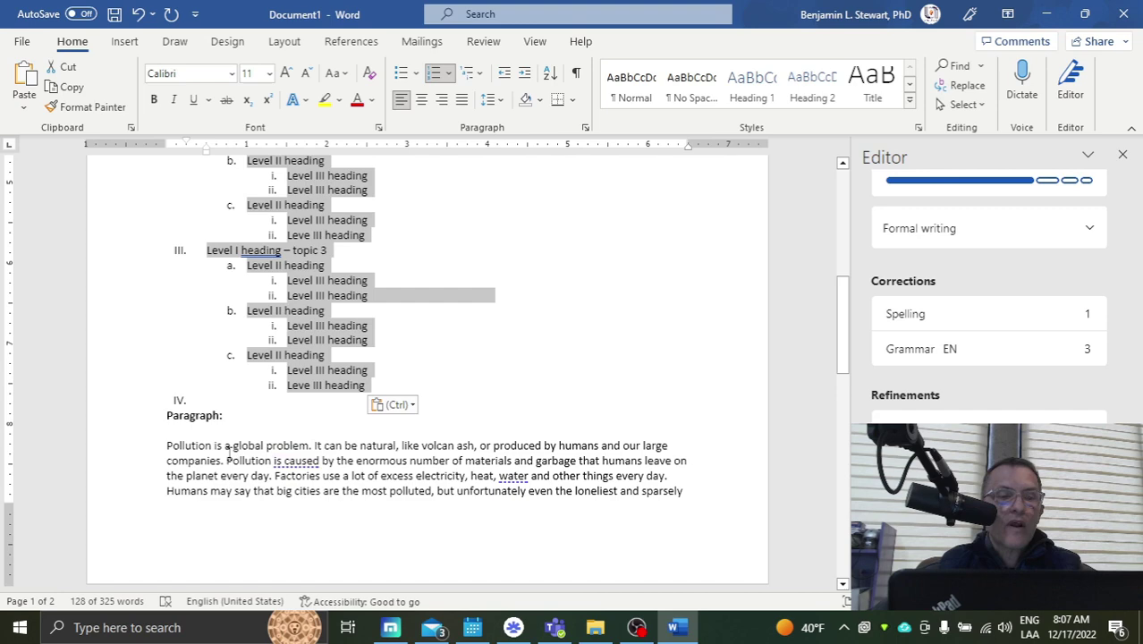
scroll(387, 471, "up", 5)
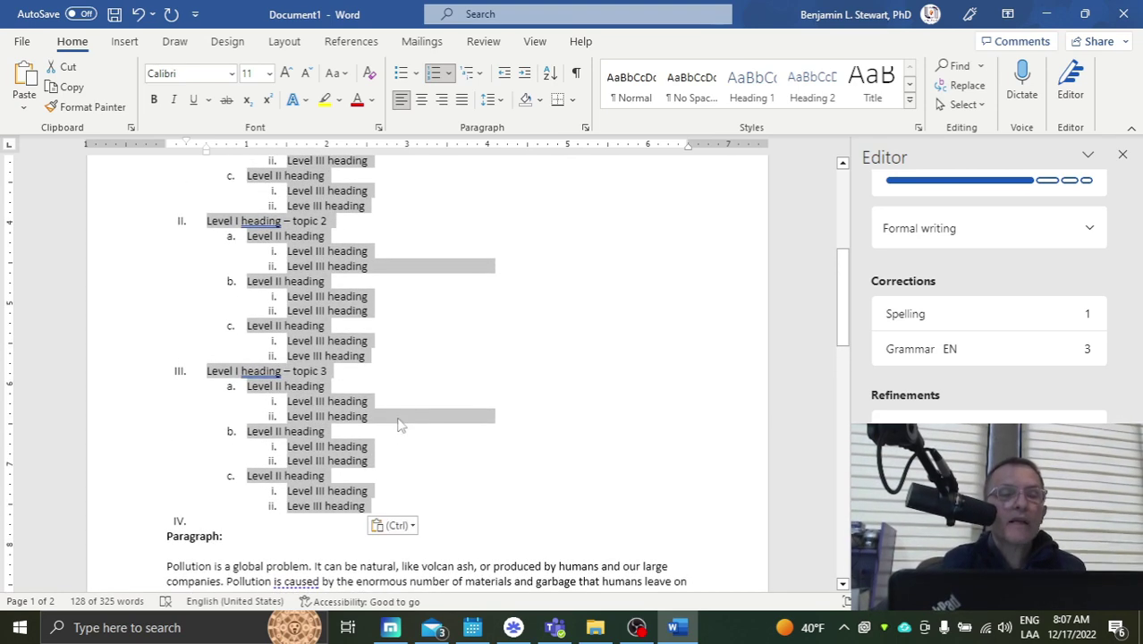
scroll(407, 378, "up", 2)
scroll(376, 367, "down", 8)
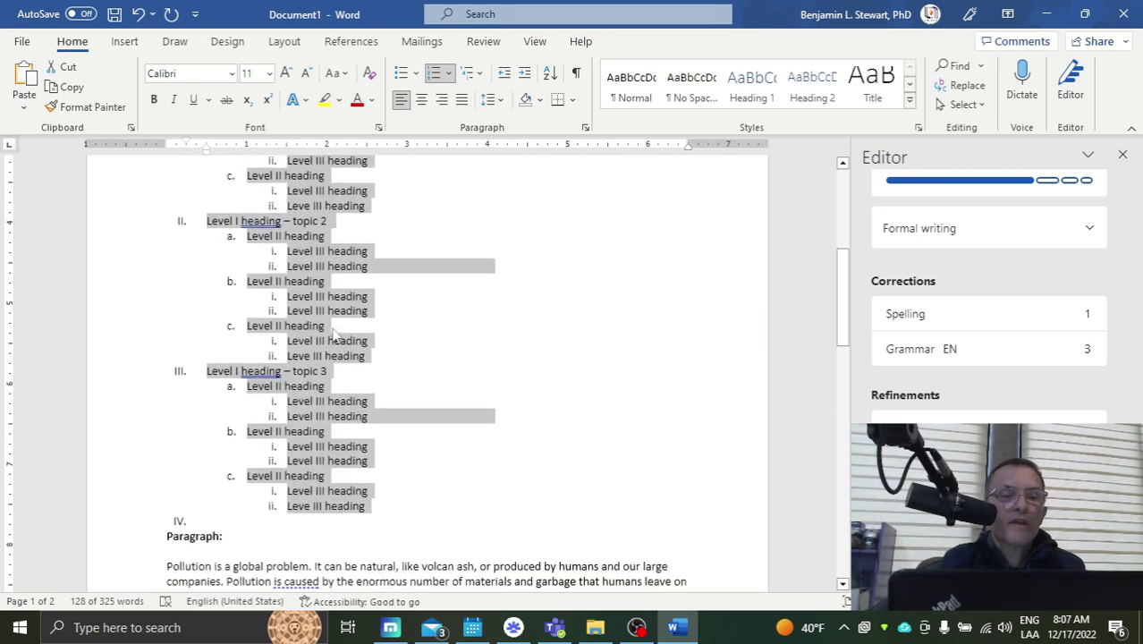
scroll(454, 429, "up", 7)
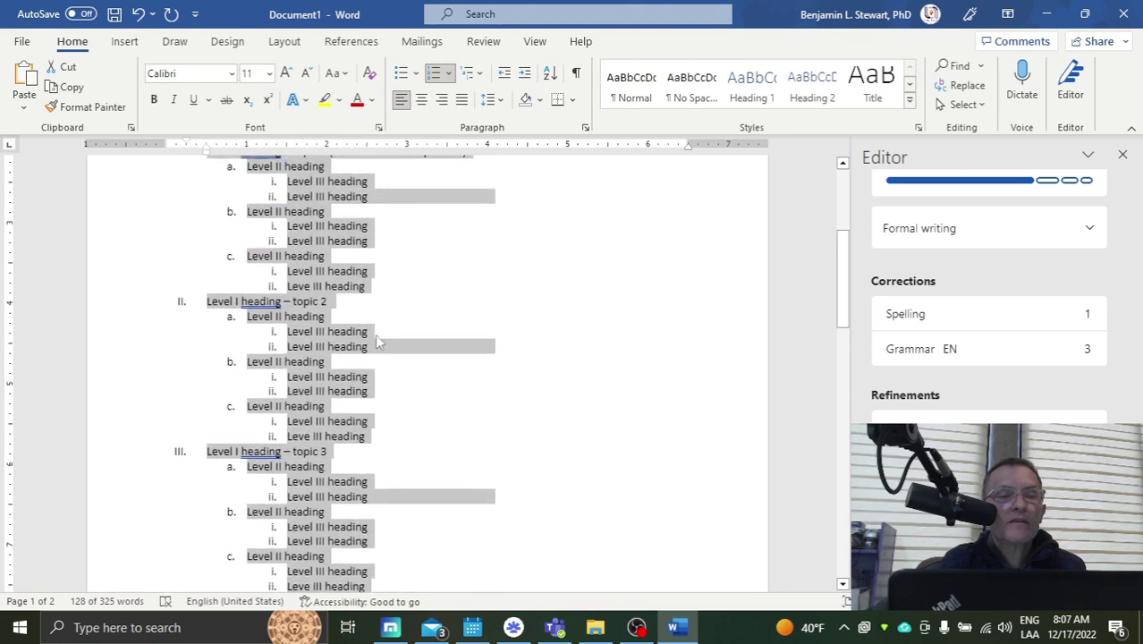
scroll(367, 335, "down", 3)
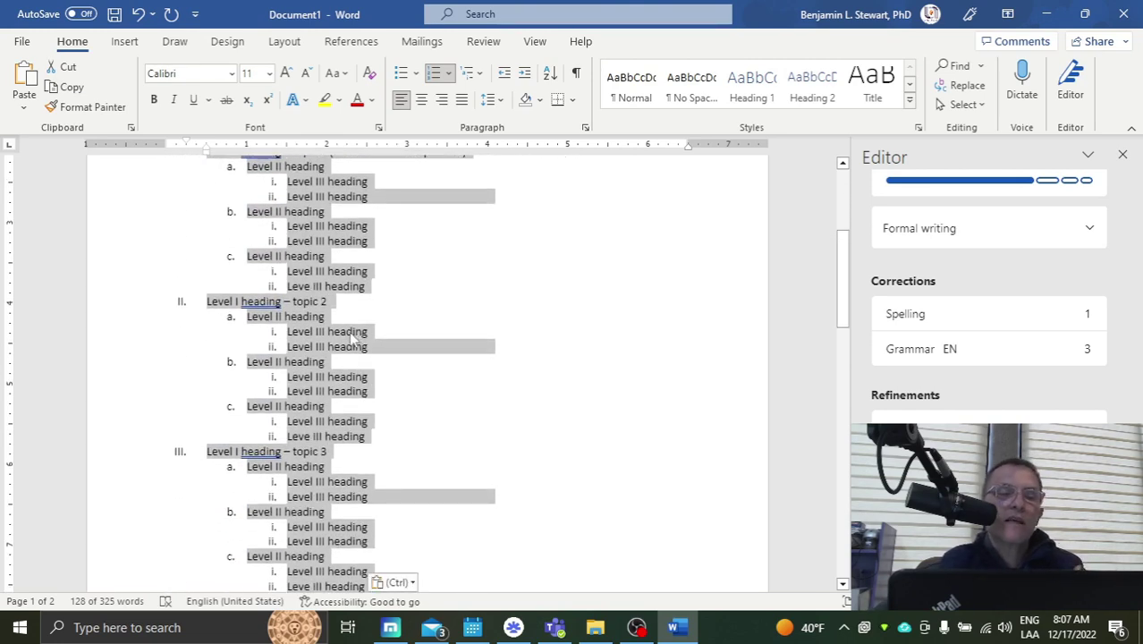
scroll(372, 355, "down", 2)
scroll(358, 340, "down", 1)
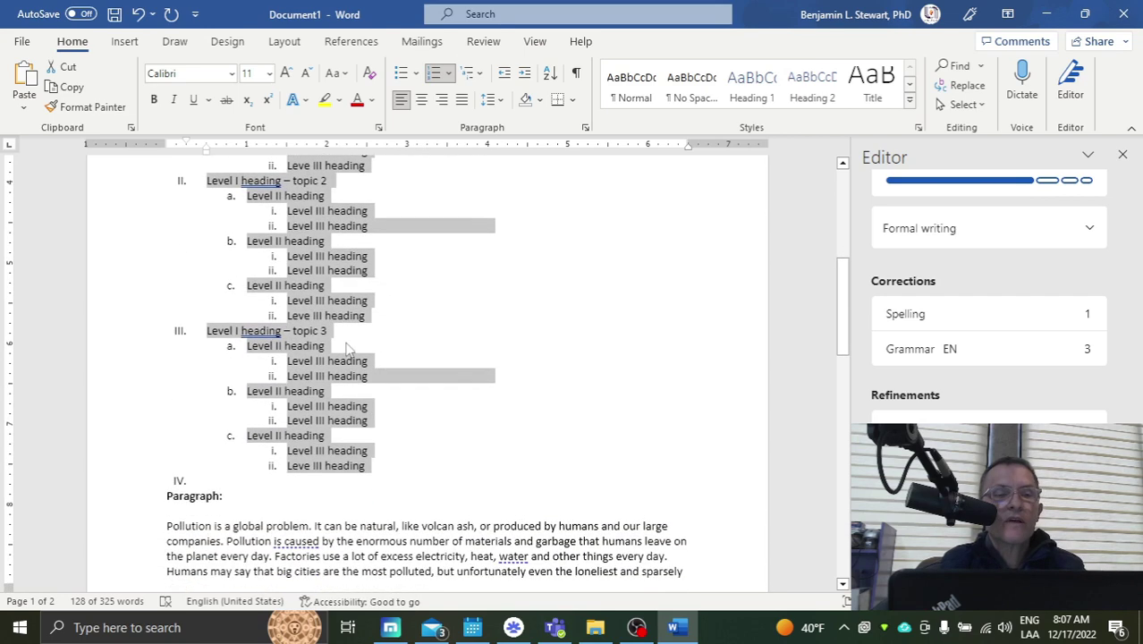
left_click(342, 320)
left_click_drag(364, 316, 268, 300)
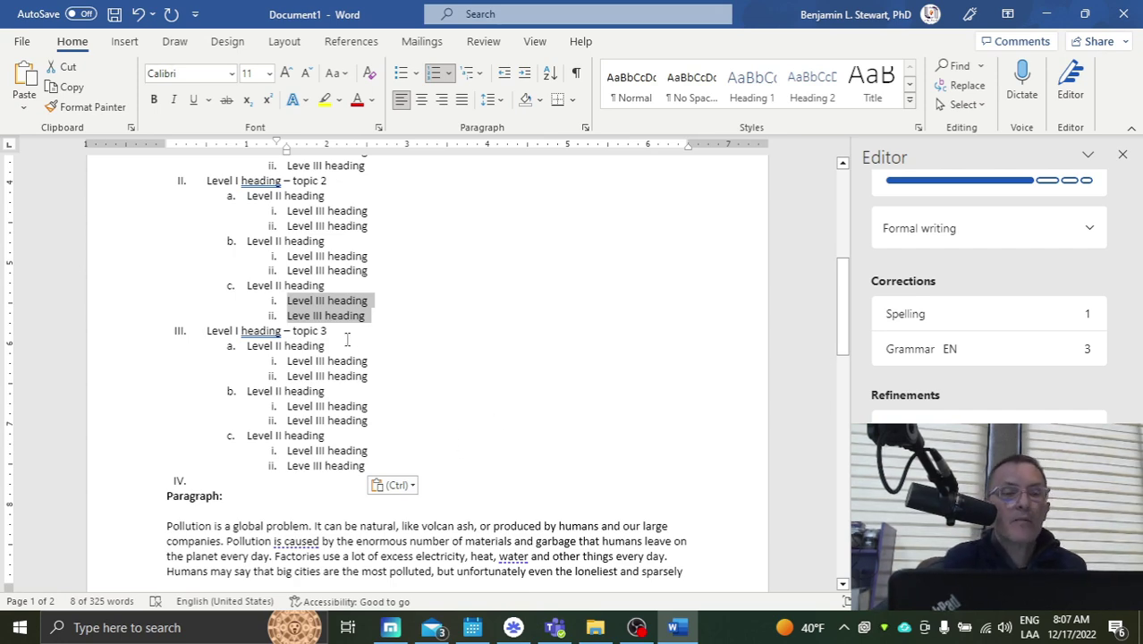
scroll(364, 327, "up", 1)
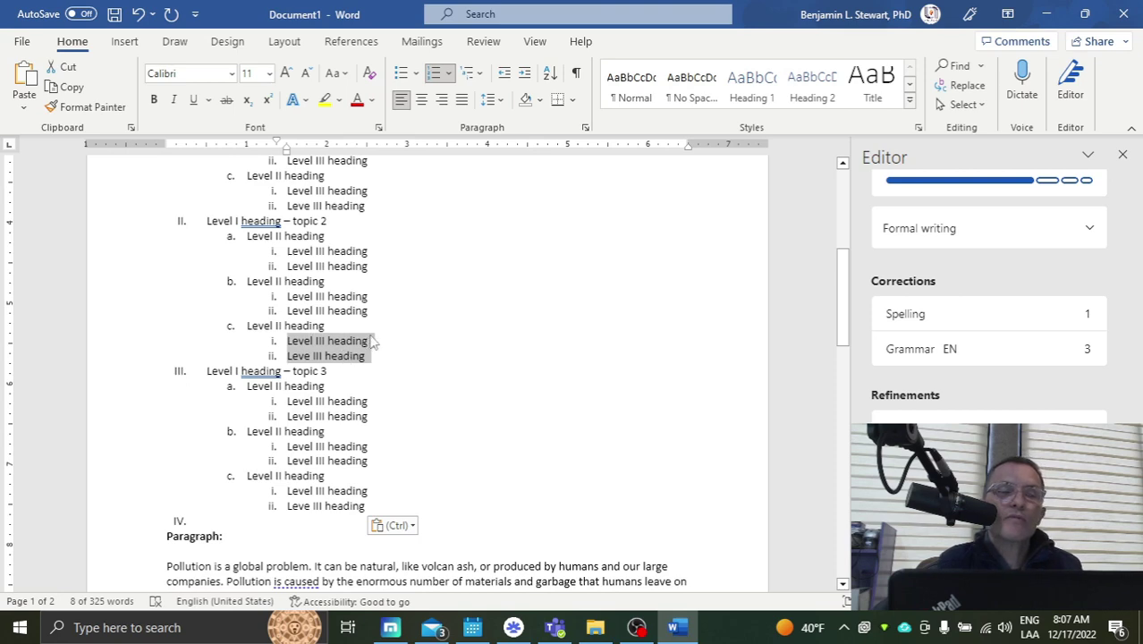
scroll(376, 332, "up", 3)
scroll(382, 315, "down", 3)
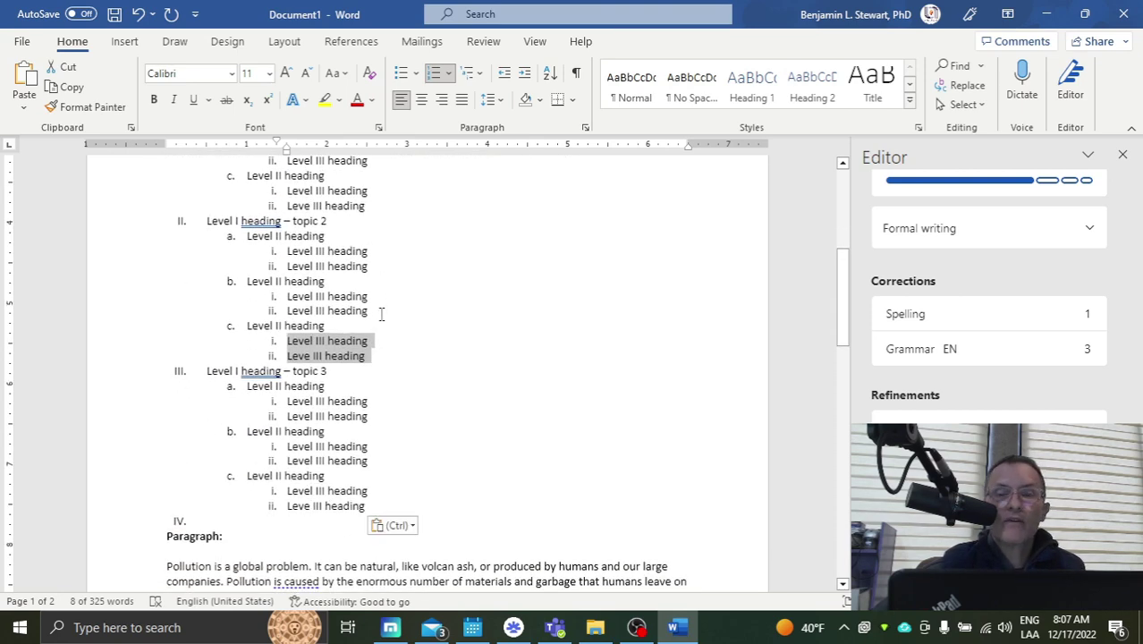
scroll(381, 322, "down", 2)
scroll(382, 322, "down", 1)
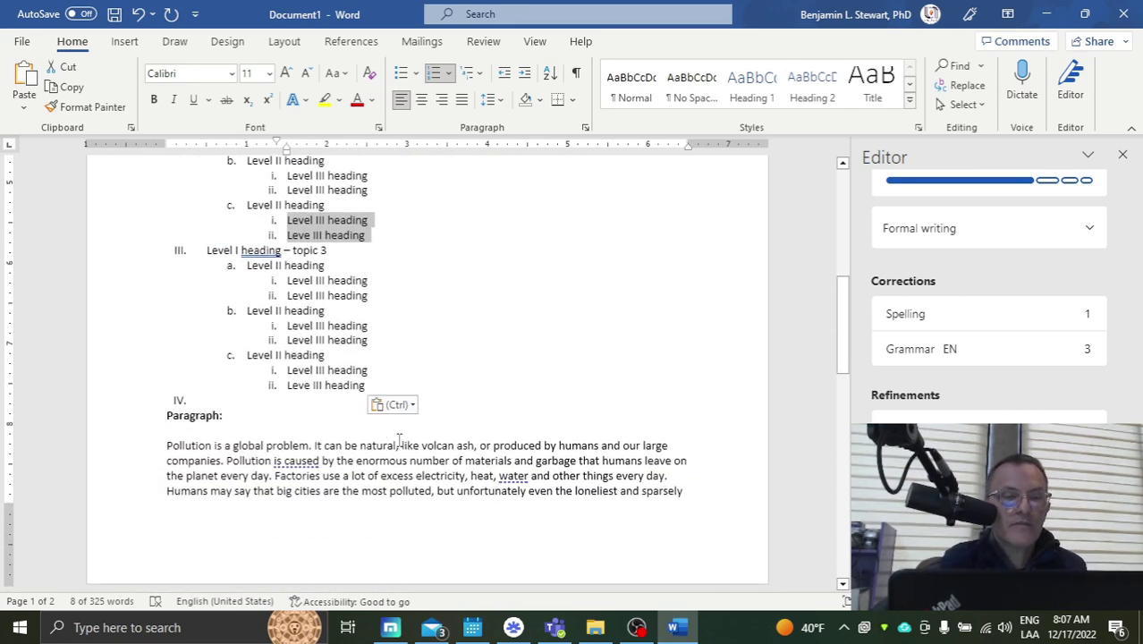
scroll(342, 418, "up", 2)
scroll(415, 309, "up", 2)
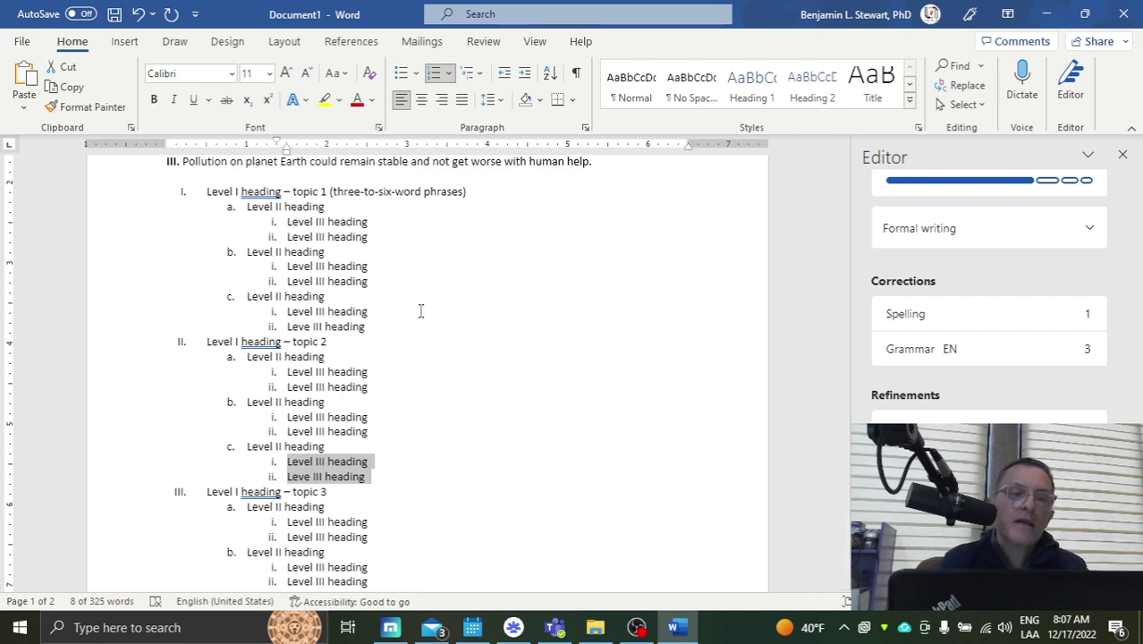
scroll(420, 310, "down", 3)
scroll(418, 319, "down", 3)
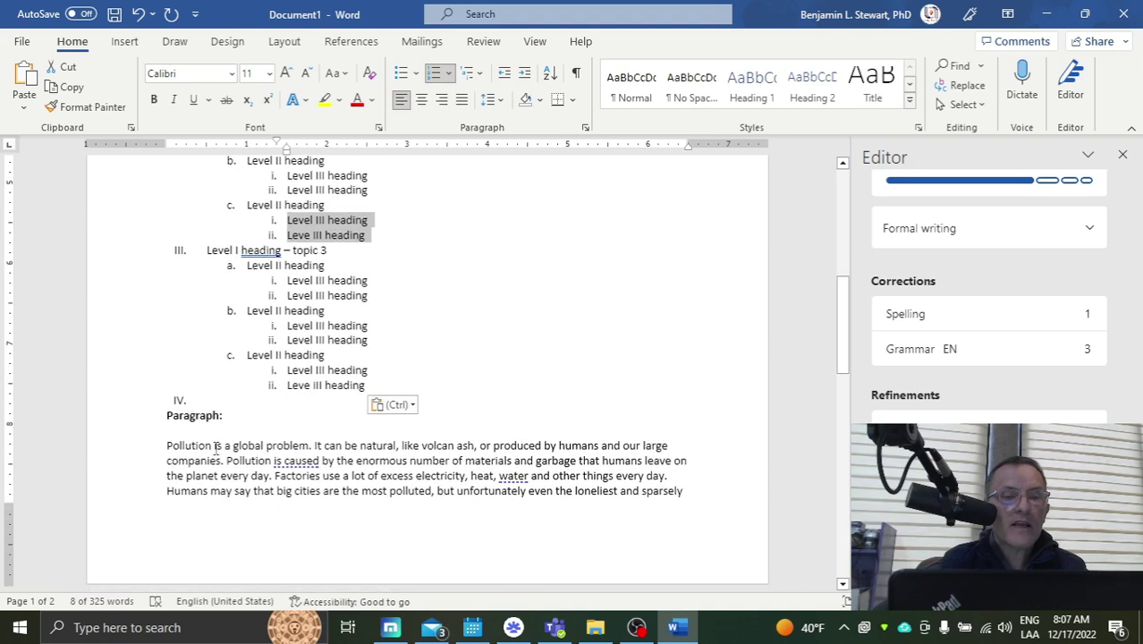
scroll(368, 410, "up", 4)
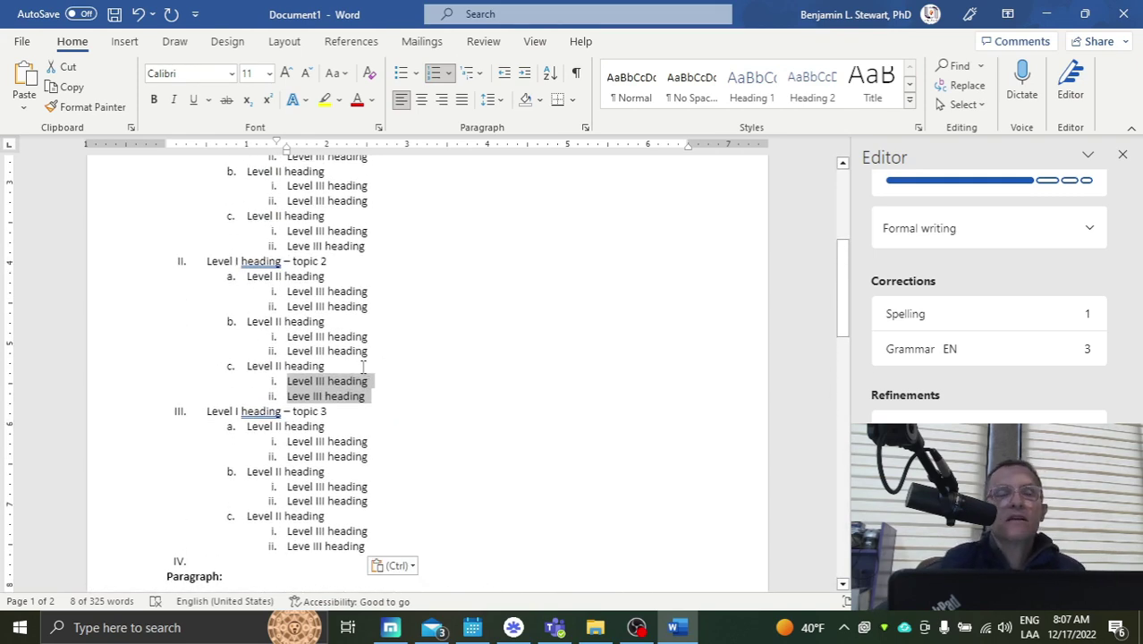
scroll(363, 368, "up", 3)
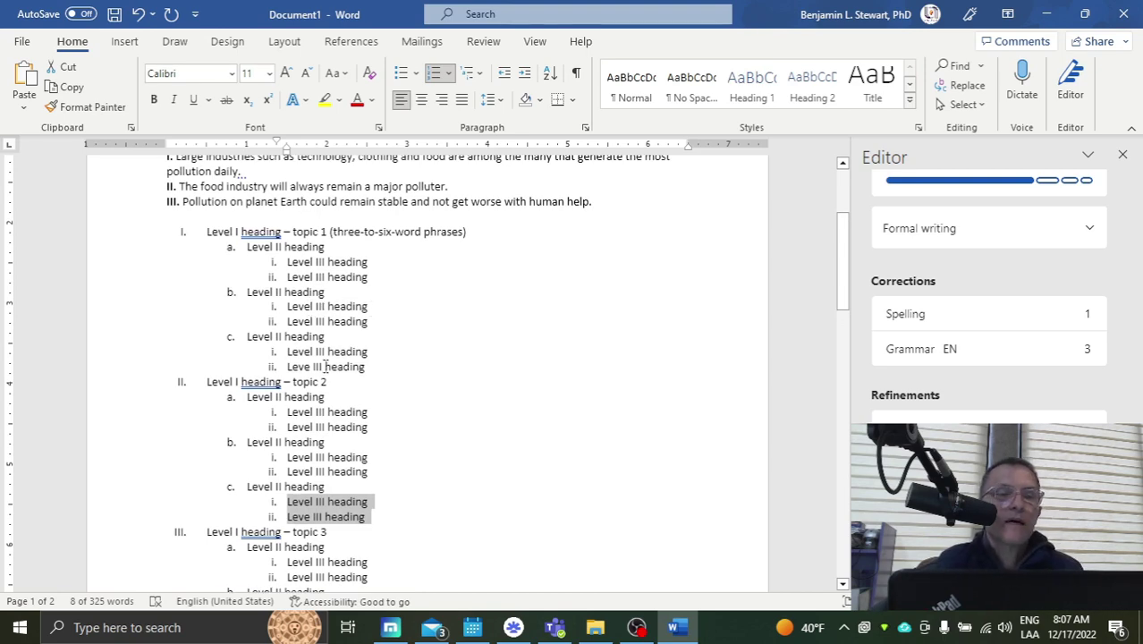
scroll(323, 300, "down", 8)
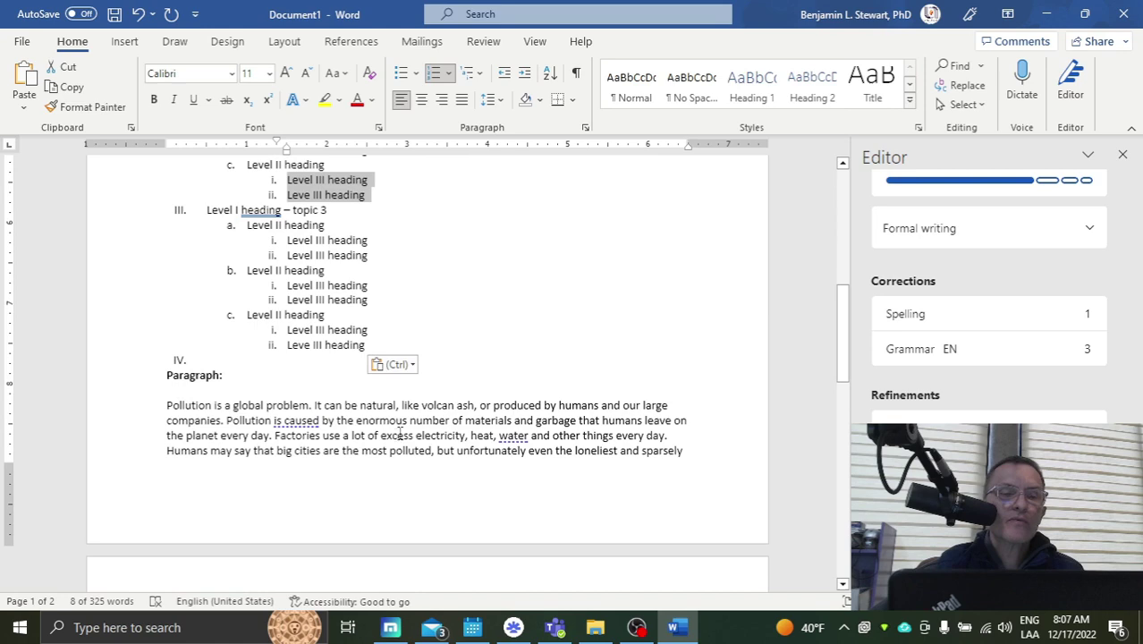
Select topic 1 through topic 3 c.i and paste the copied outline over it, keeping the pollution paragraph intact.
left_click_drag(167, 405, 722, 459)
scroll(208, 204, "up", 7)
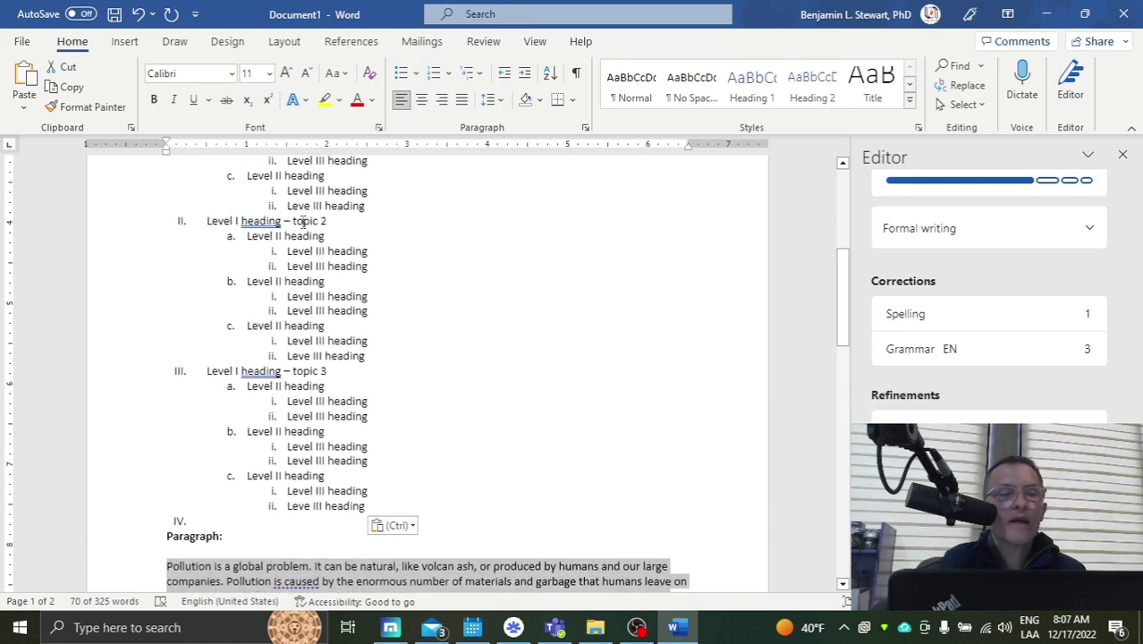
left_click_drag(205, 191, 406, 499)
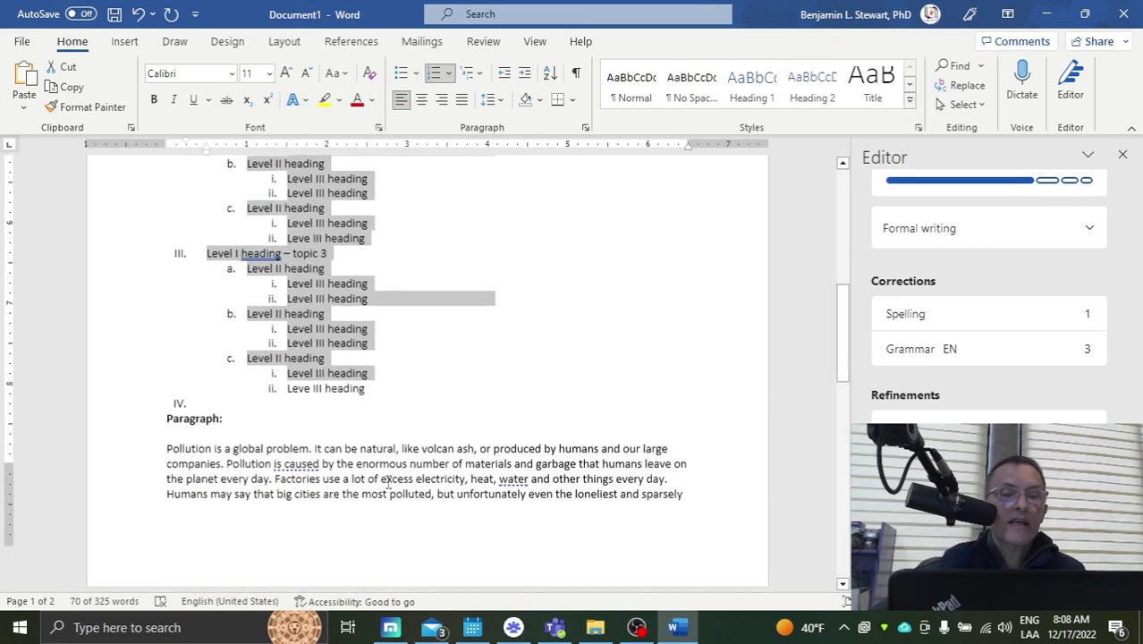
type("Level I heading – topic 3 Level II heading Level III heading Level III heading Level II heading Level III heading Level III heading Level II heading Level III heading Leve III heading")
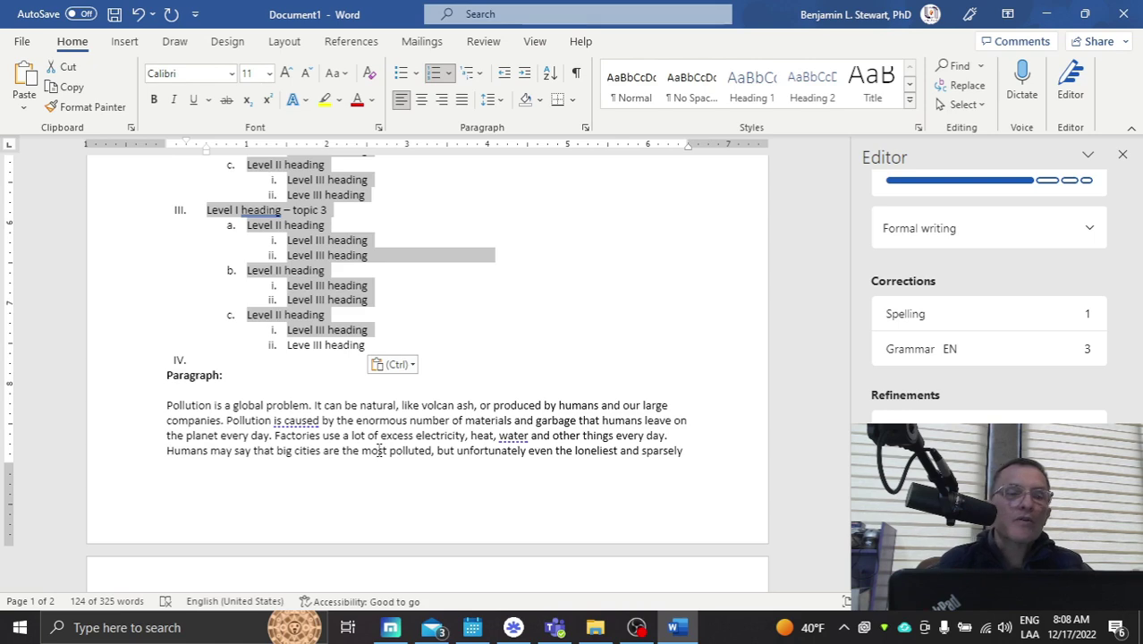
scroll(379, 449, "up", 7)
scroll(388, 389, "down", 3)
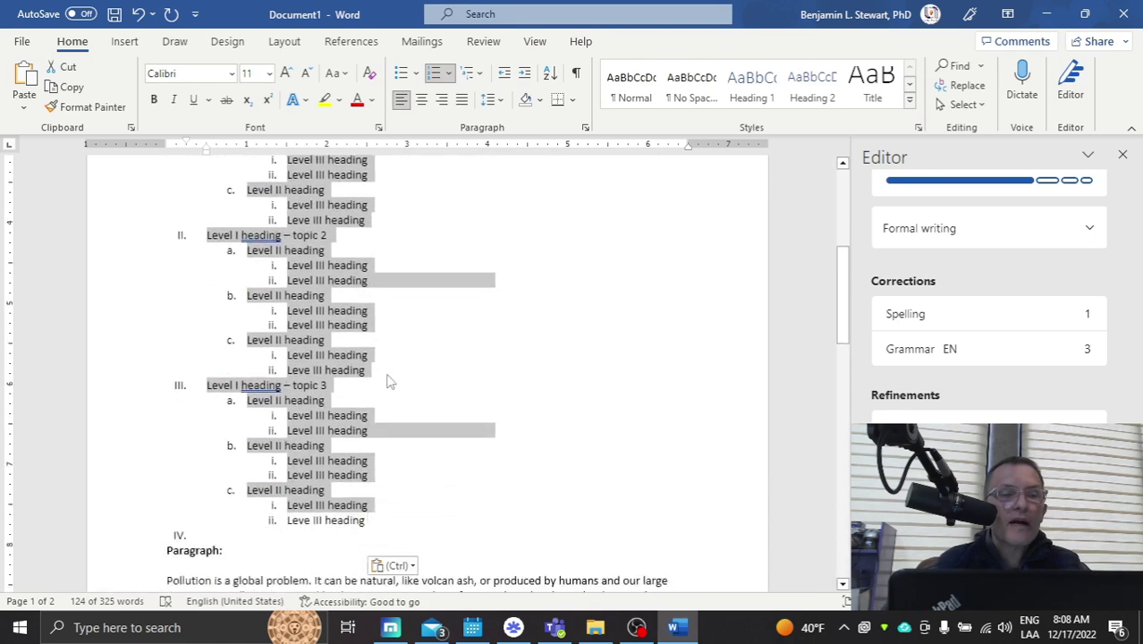
scroll(389, 375, "down", 1)
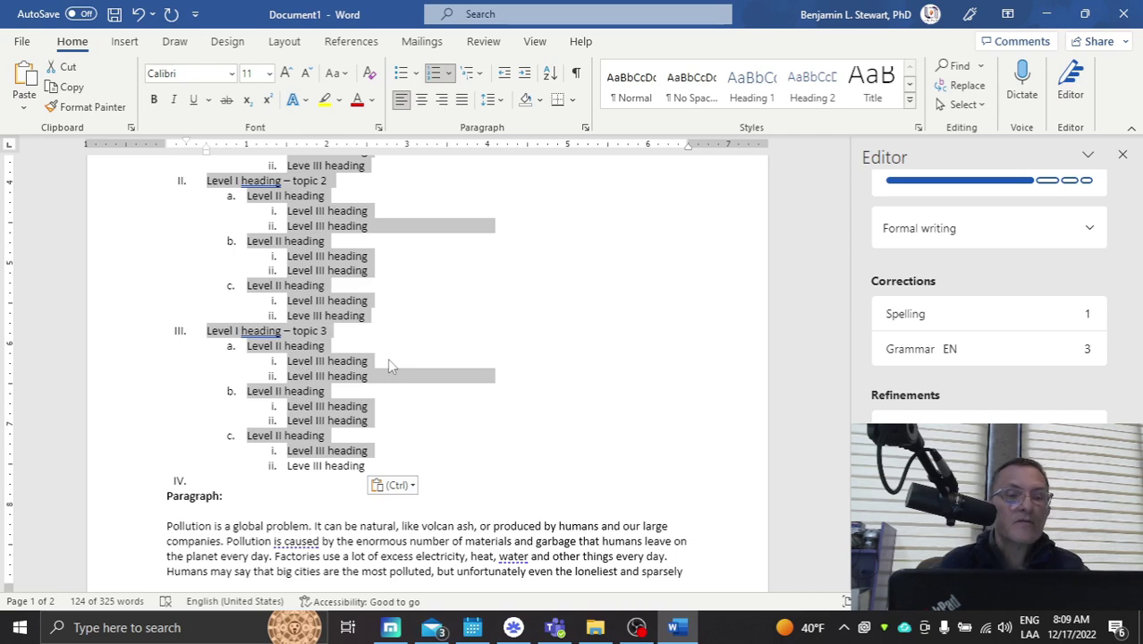
scroll(403, 358, "down", 5)
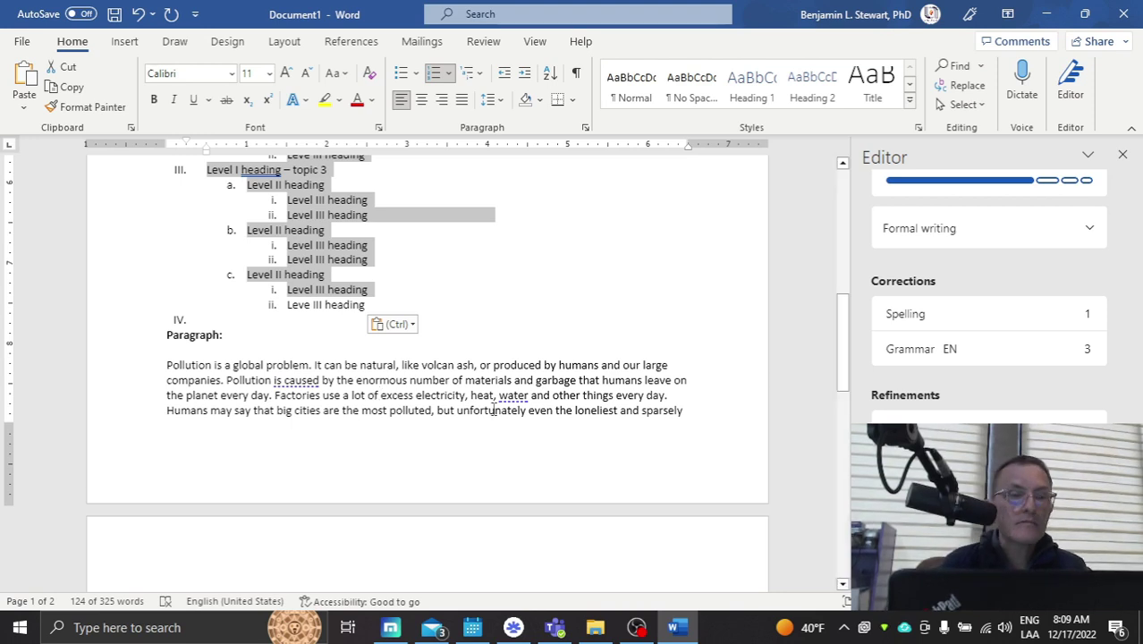
Select the words 'Pollution is a global problem' at the start of the pollution paragraph.
left_click(221, 365)
scroll(221, 362, "down", 1)
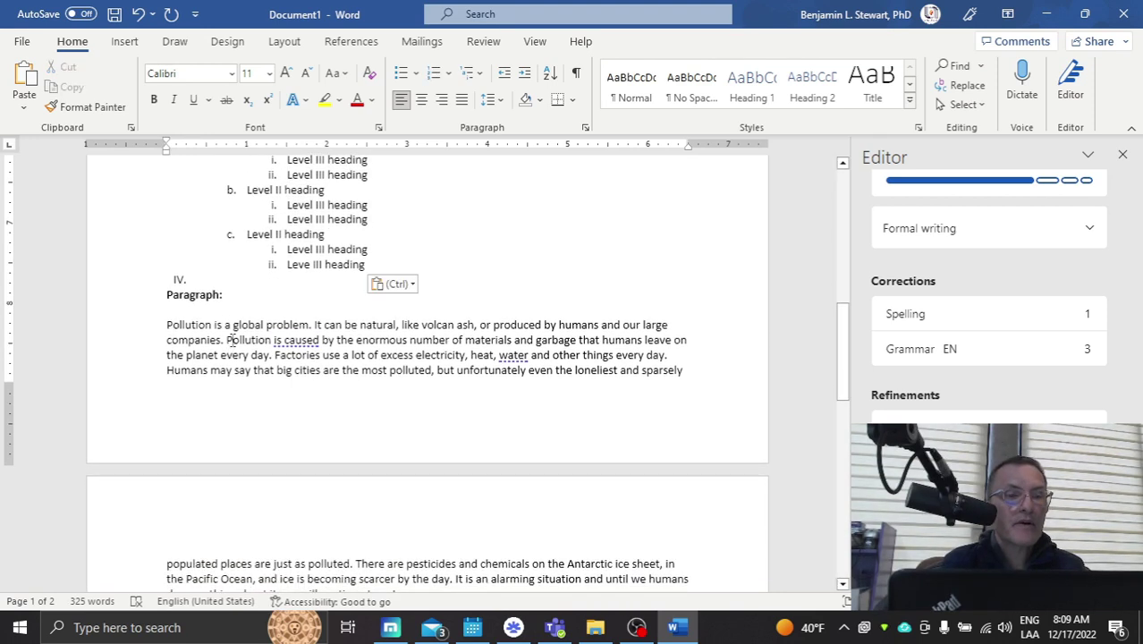
double_click(219, 325)
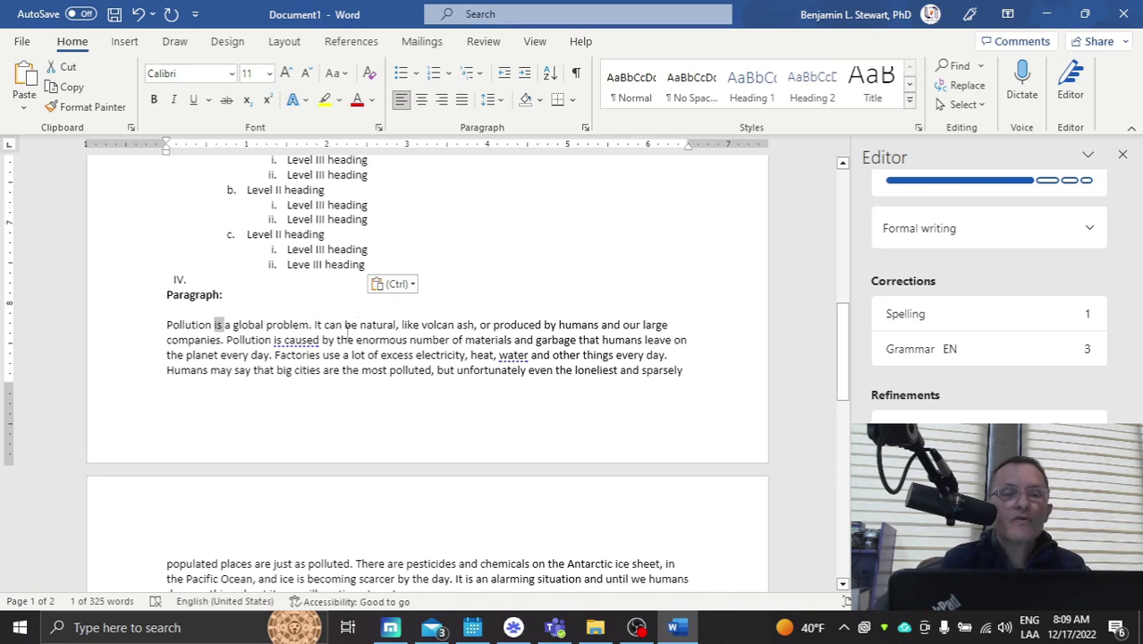
left_click(337, 326)
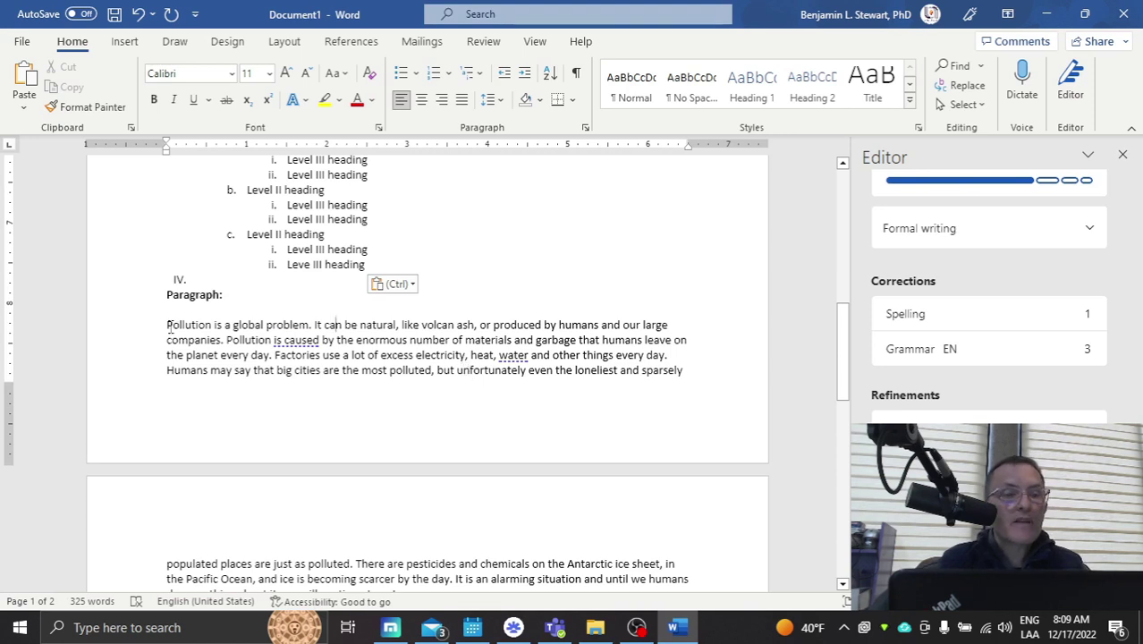
left_click_drag(169, 325, 310, 326)
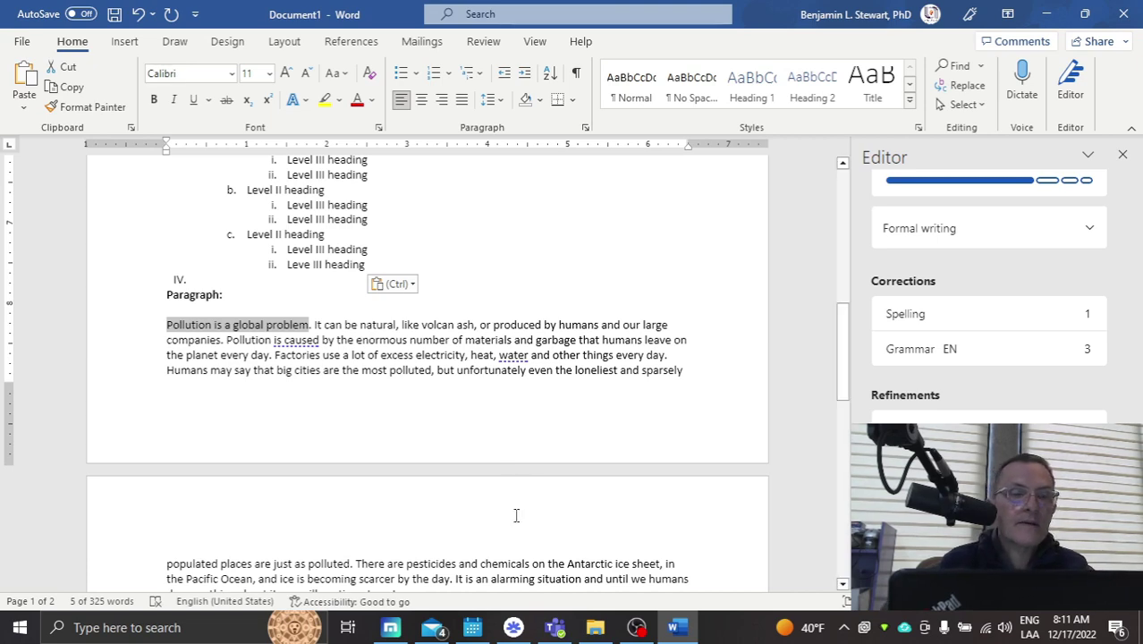
scroll(497, 447, "down", 4)
scroll(483, 464, "up", 6)
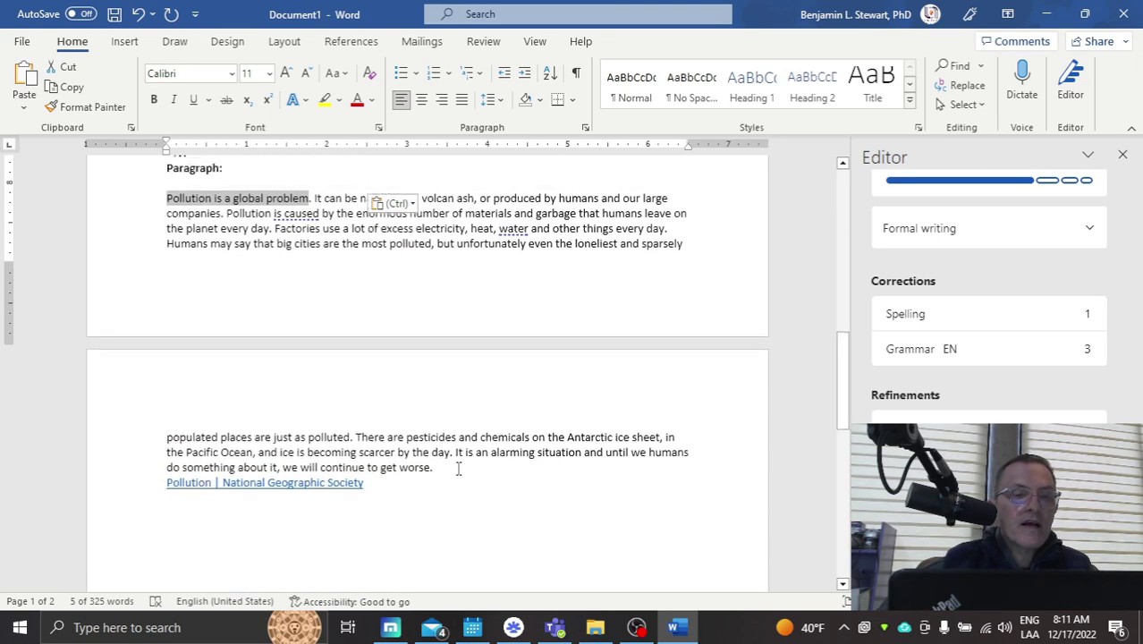
scroll(456, 465, "up", 4)
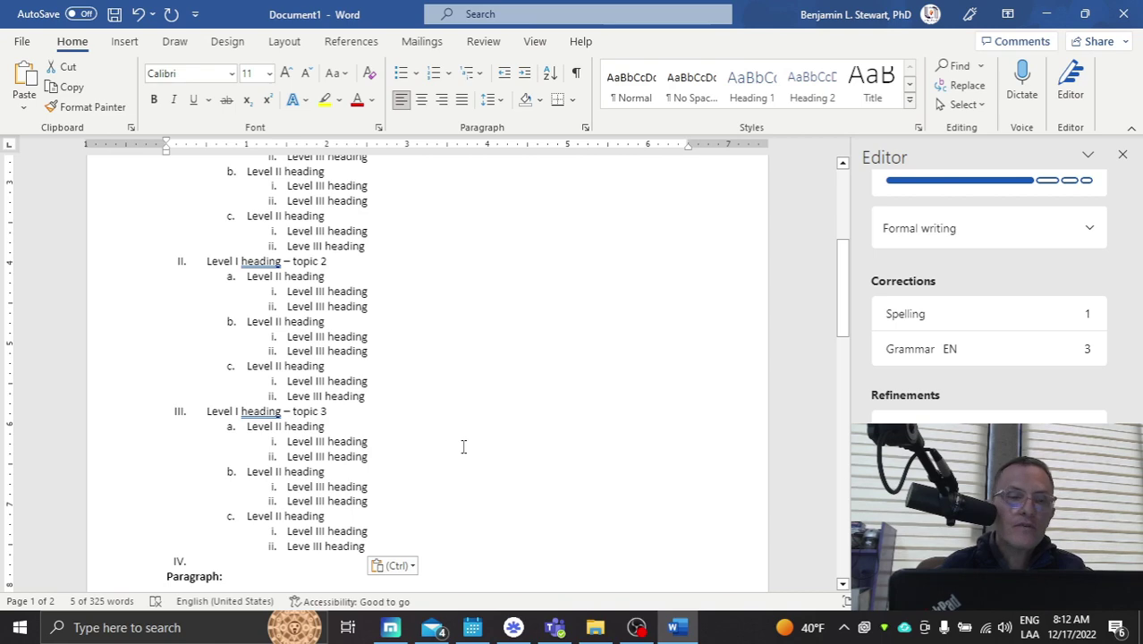
scroll(428, 459, "down", 9)
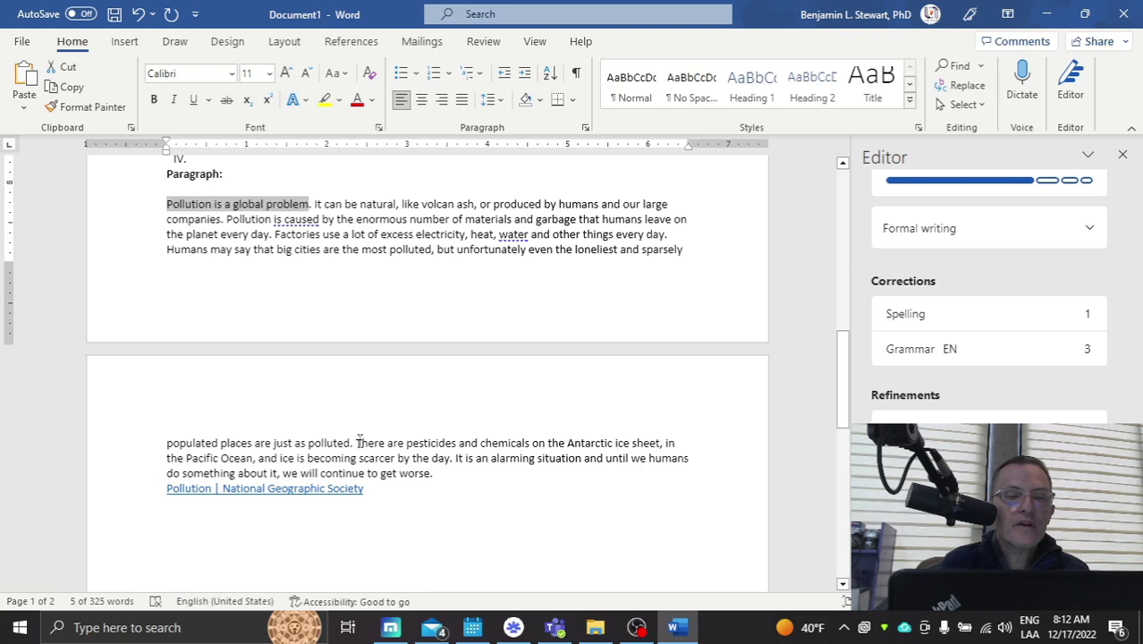
left_click_drag(356, 443, 406, 442)
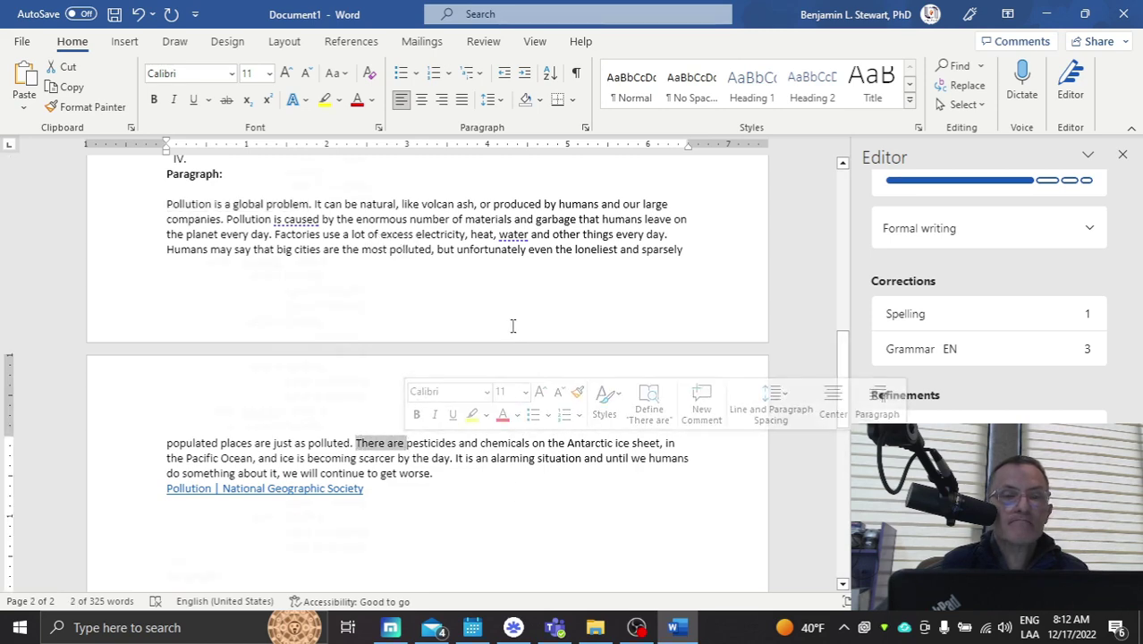
key("ctrl+z")
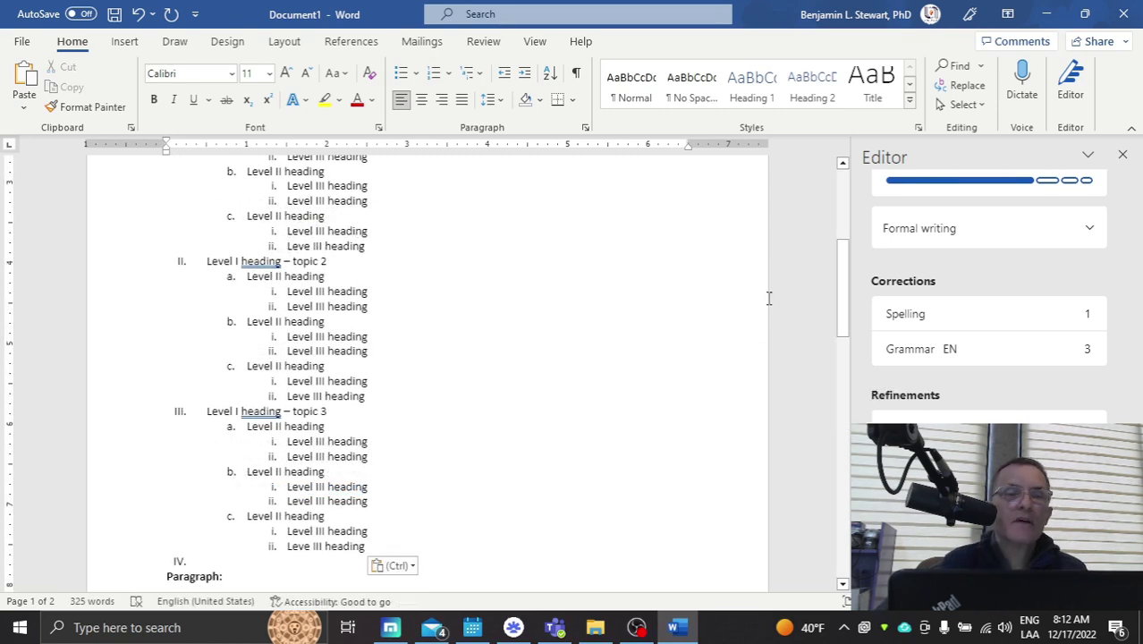
scroll(924, 340, "down", 2)
scroll(483, 247, "up", 3)
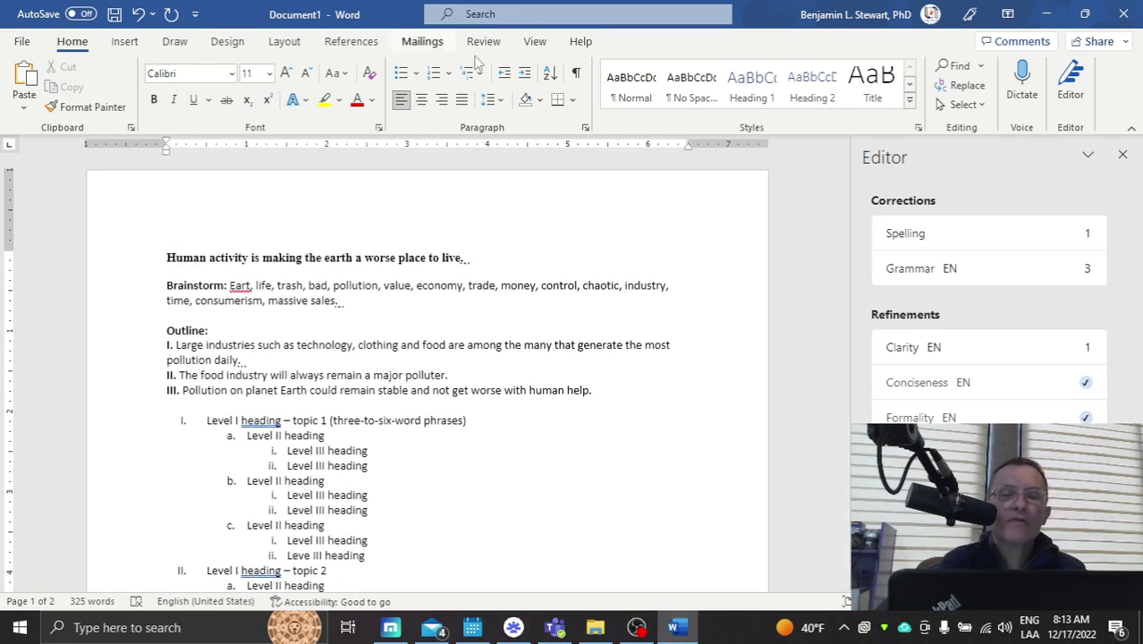
Select the whole pollution paragraph, then clear the selection.
scroll(617, 245, "down", 12)
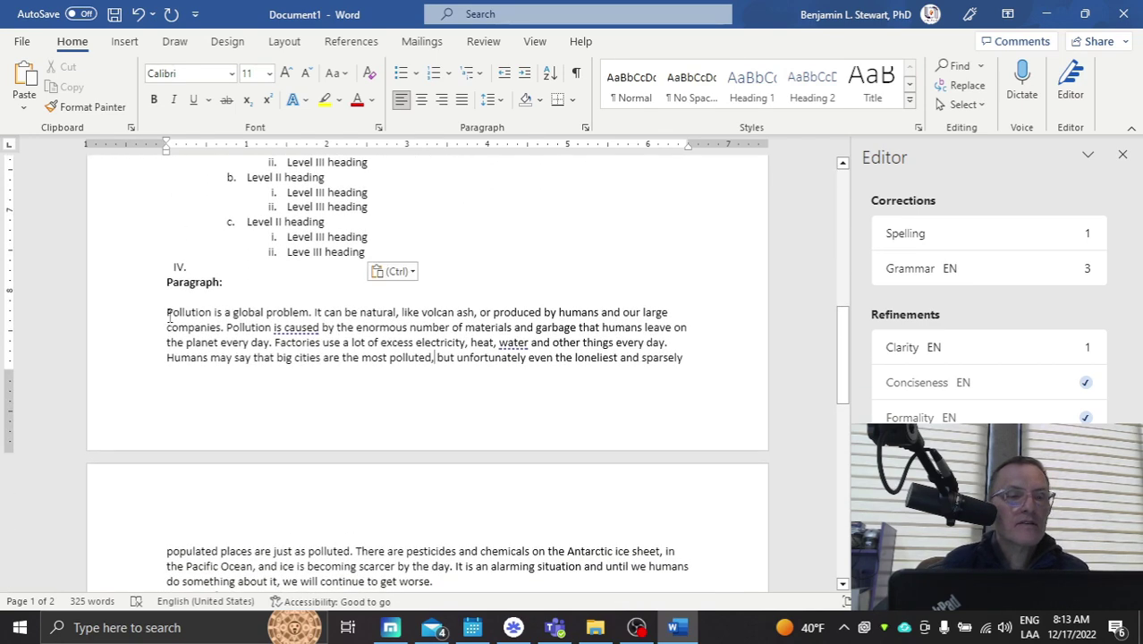
left_click_drag(169, 315, 464, 526)
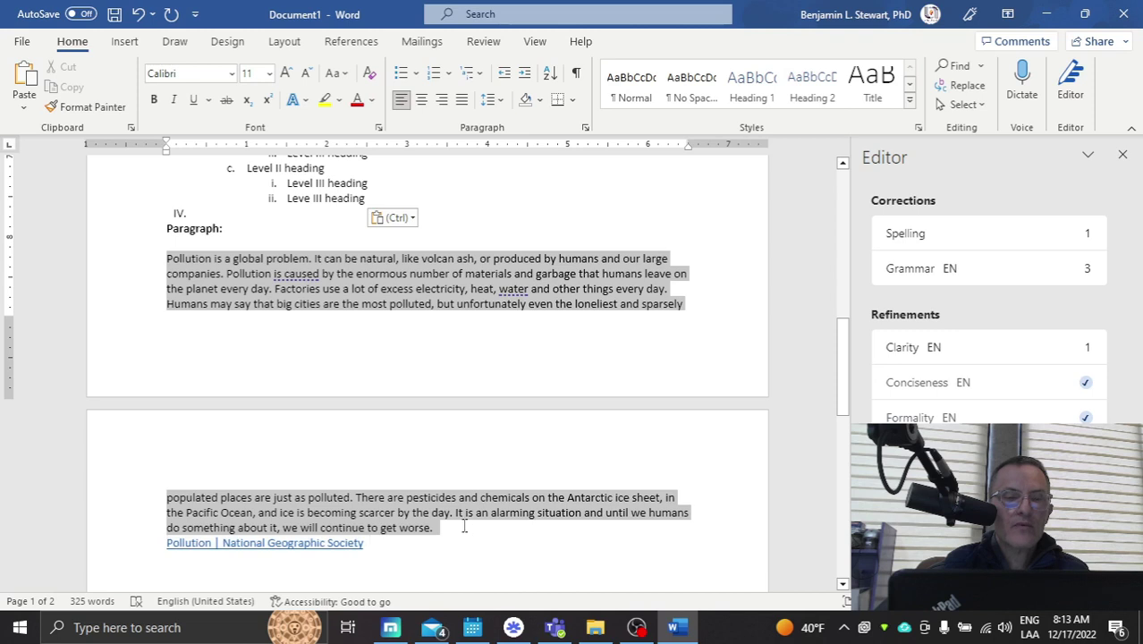
scroll(993, 403, "down", 3)
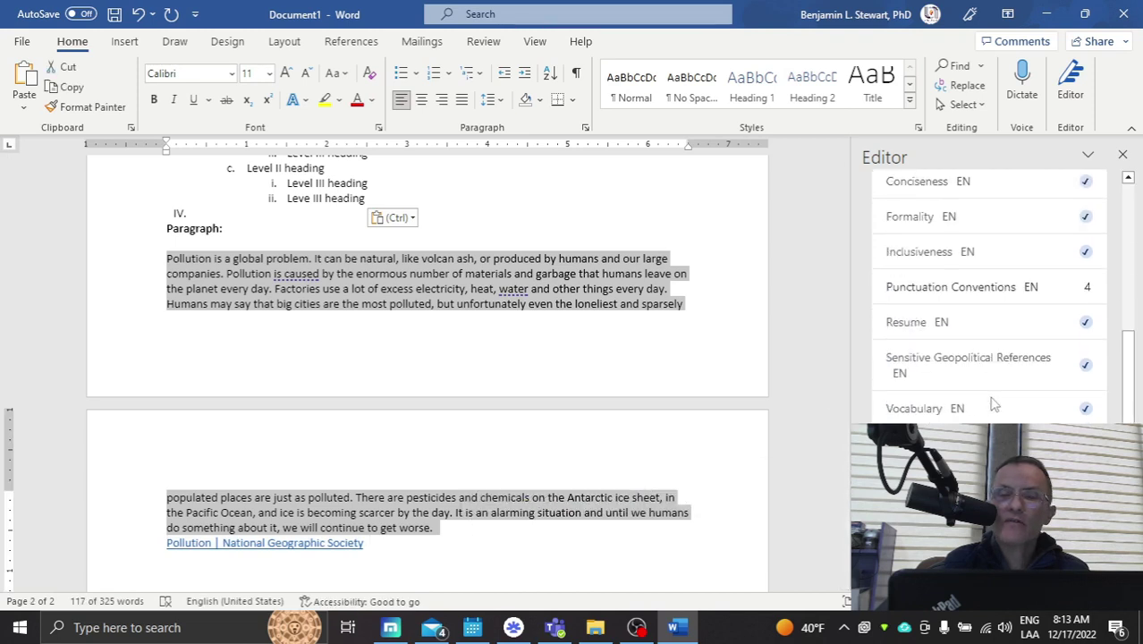
left_click(674, 337)
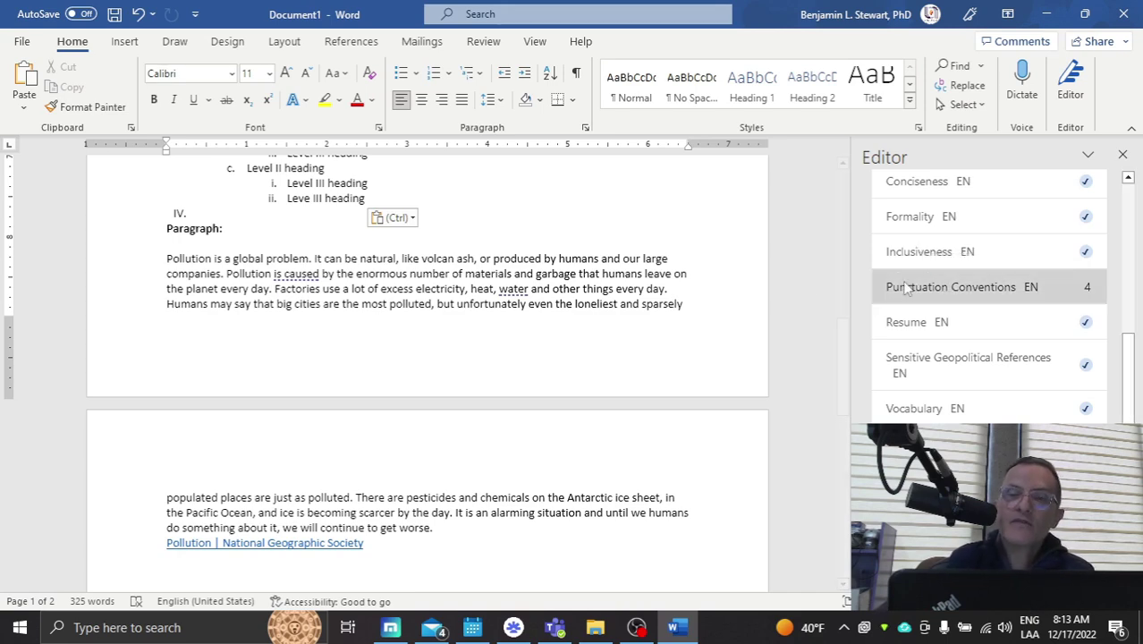
Open the Editor's Punctuation Conventions issues and advance to the serial-comma suggestion after 'water'.
left_click(918, 287)
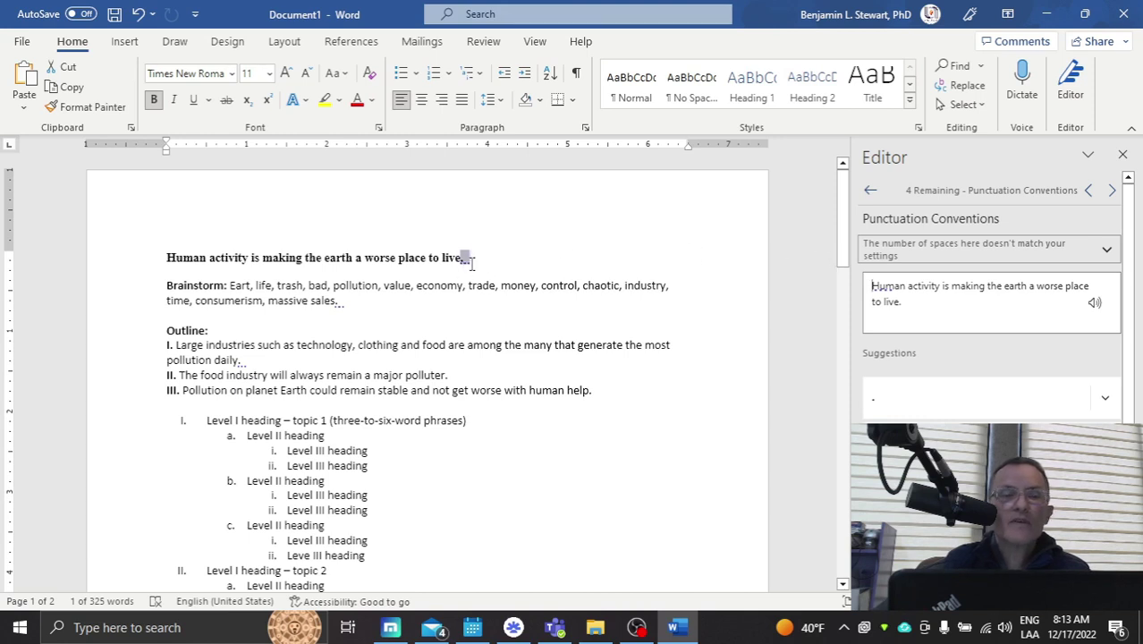
left_click(1112, 191)
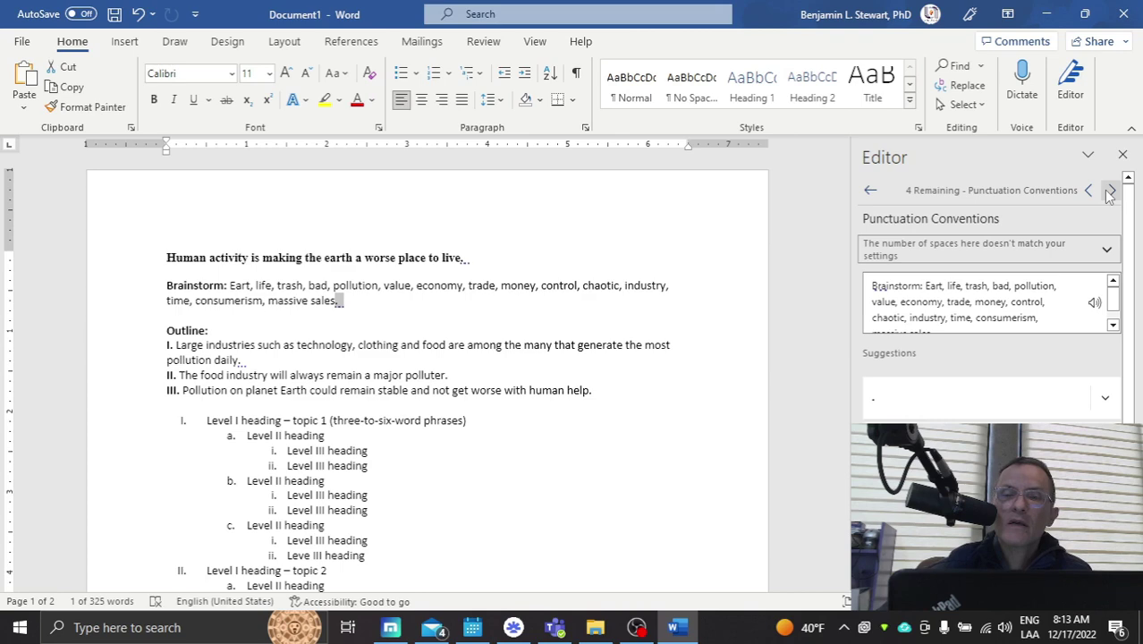
left_click(1108, 192)
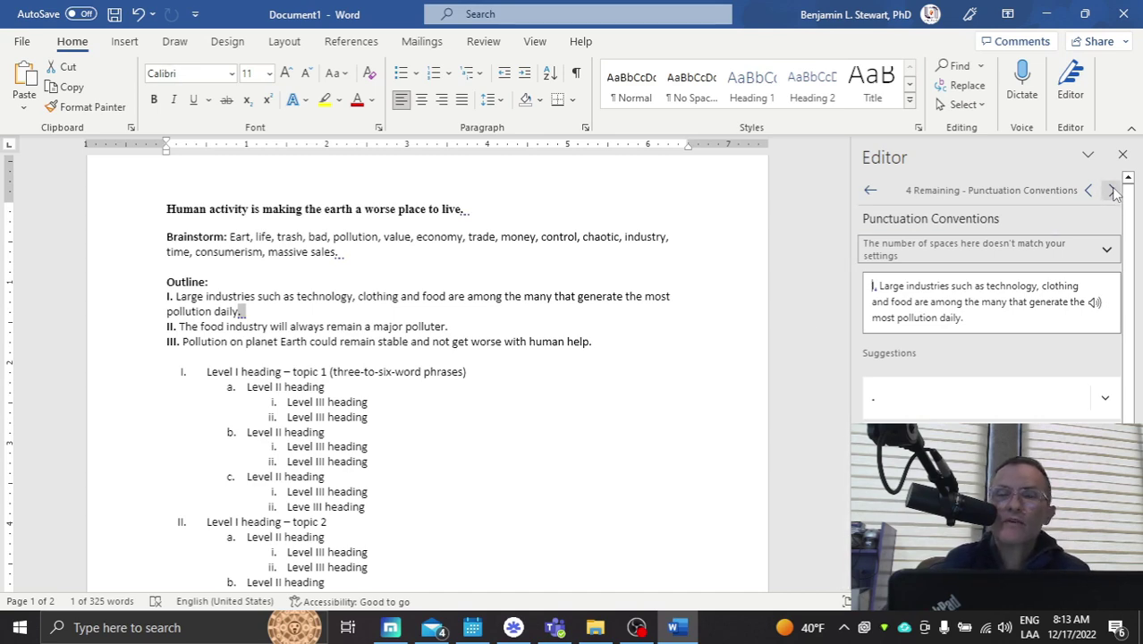
left_click(1113, 190)
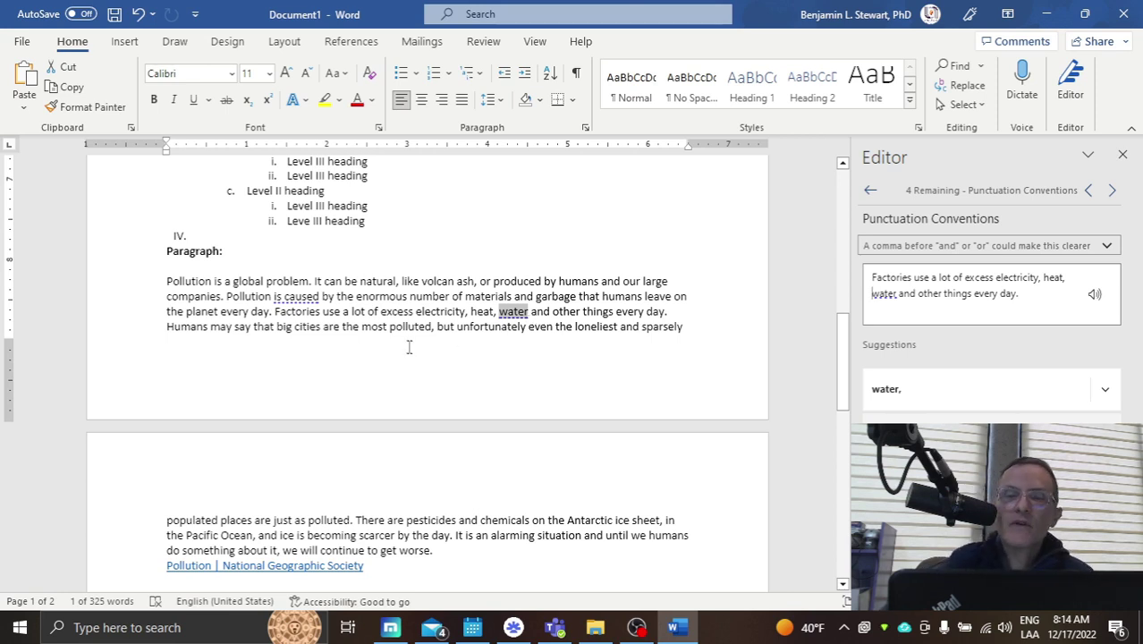
Reselect 'water' in the electricity, heat and water sentence to bring back its serial-comma suggestion.
left_click(318, 254)
key("ctrl+v")
left_click_drag(275, 312, 551, 312)
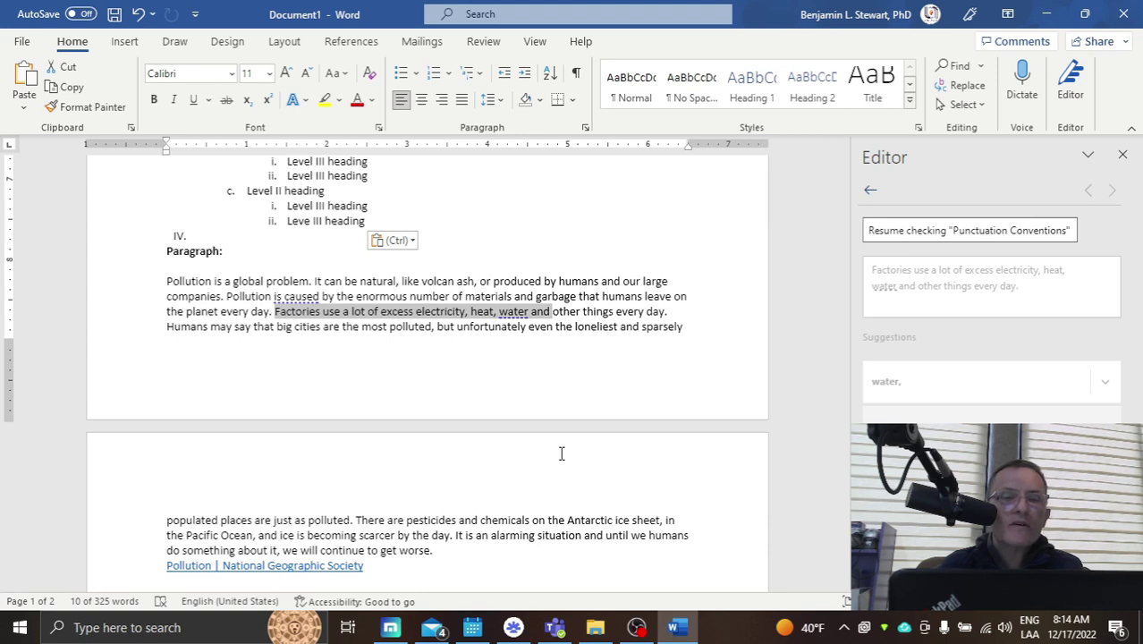
left_click(536, 317)
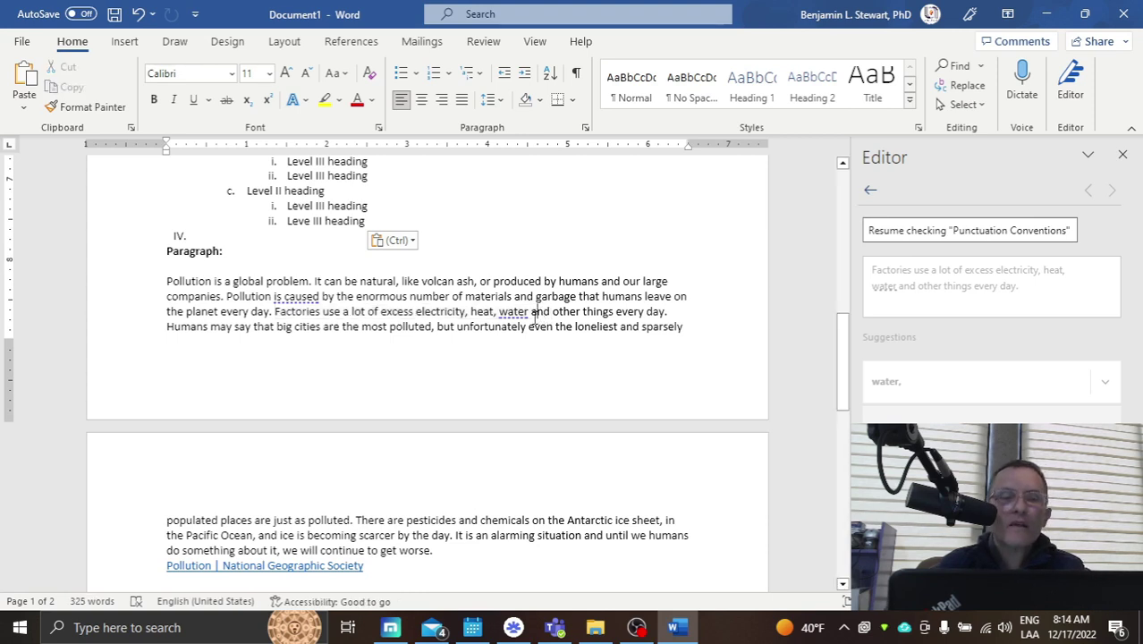
double_click(524, 311)
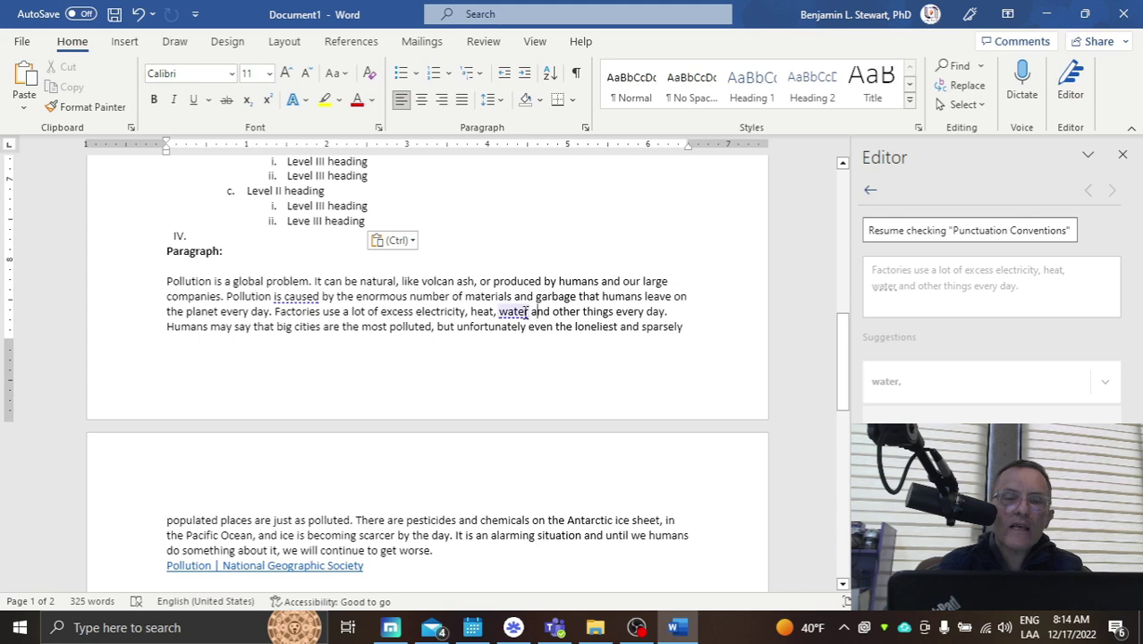
double_click(524, 311)
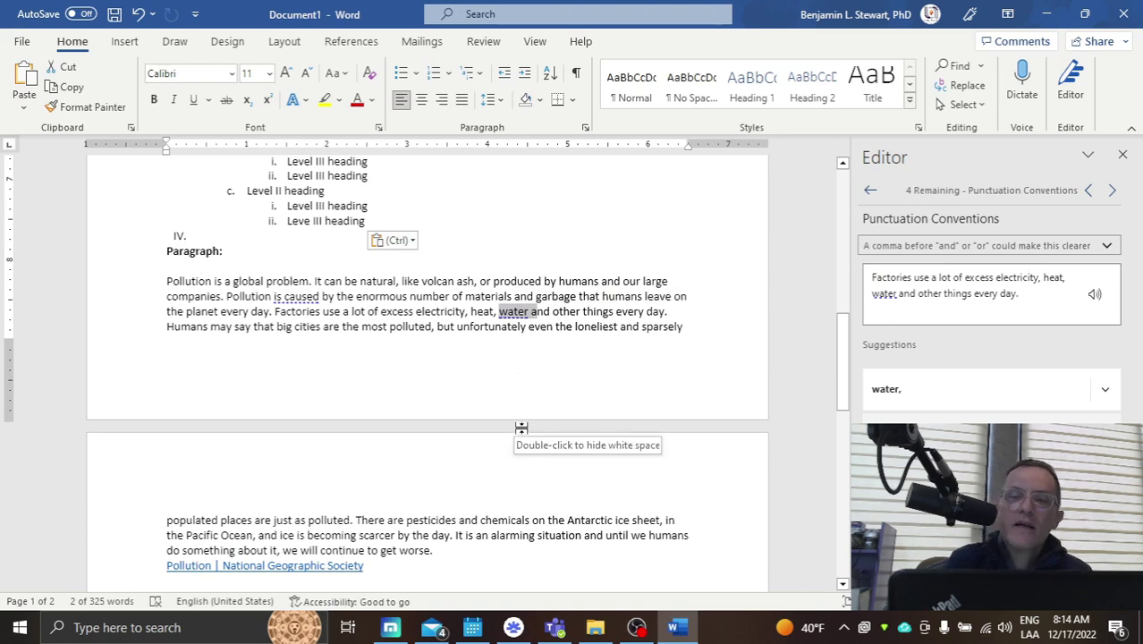
left_click(1112, 189)
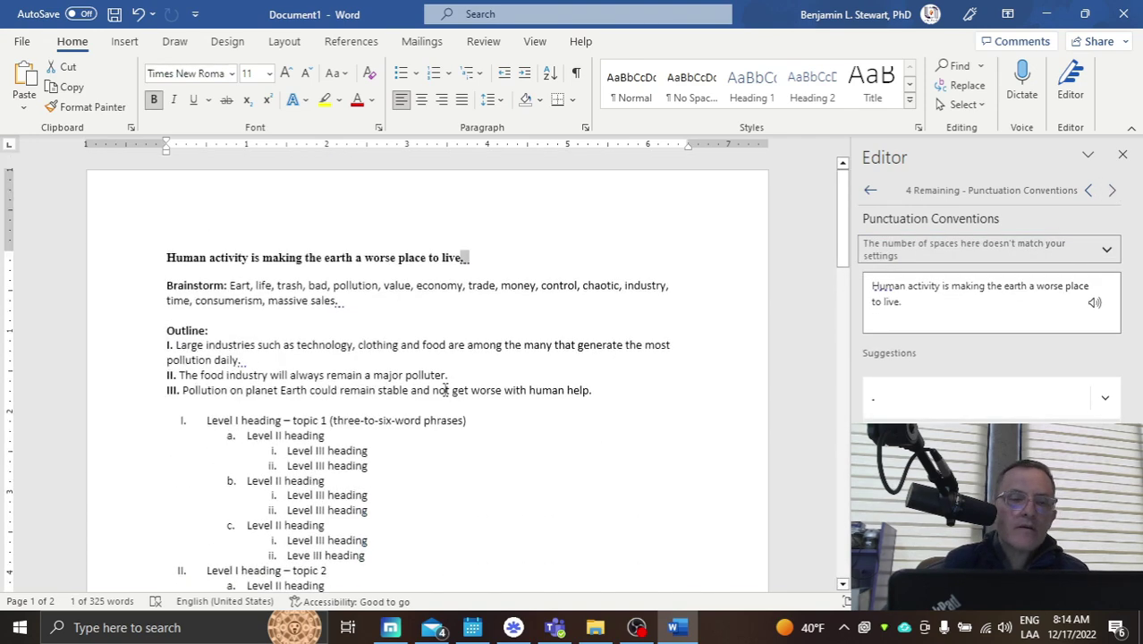
scroll(463, 380, "down", 6)
scroll(465, 377, "up", 7)
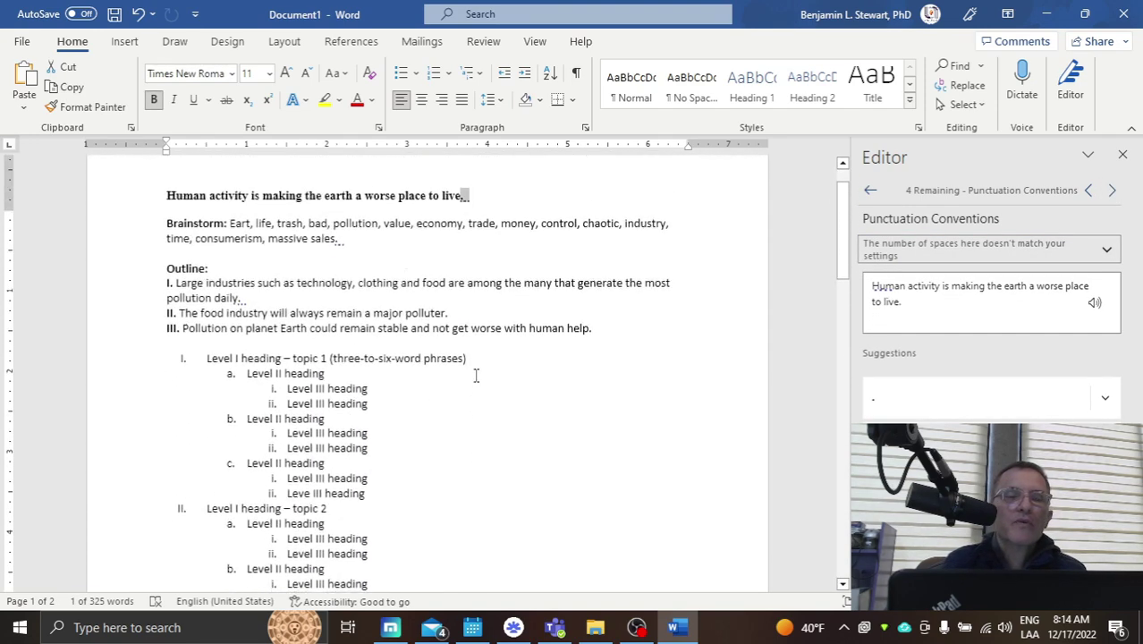